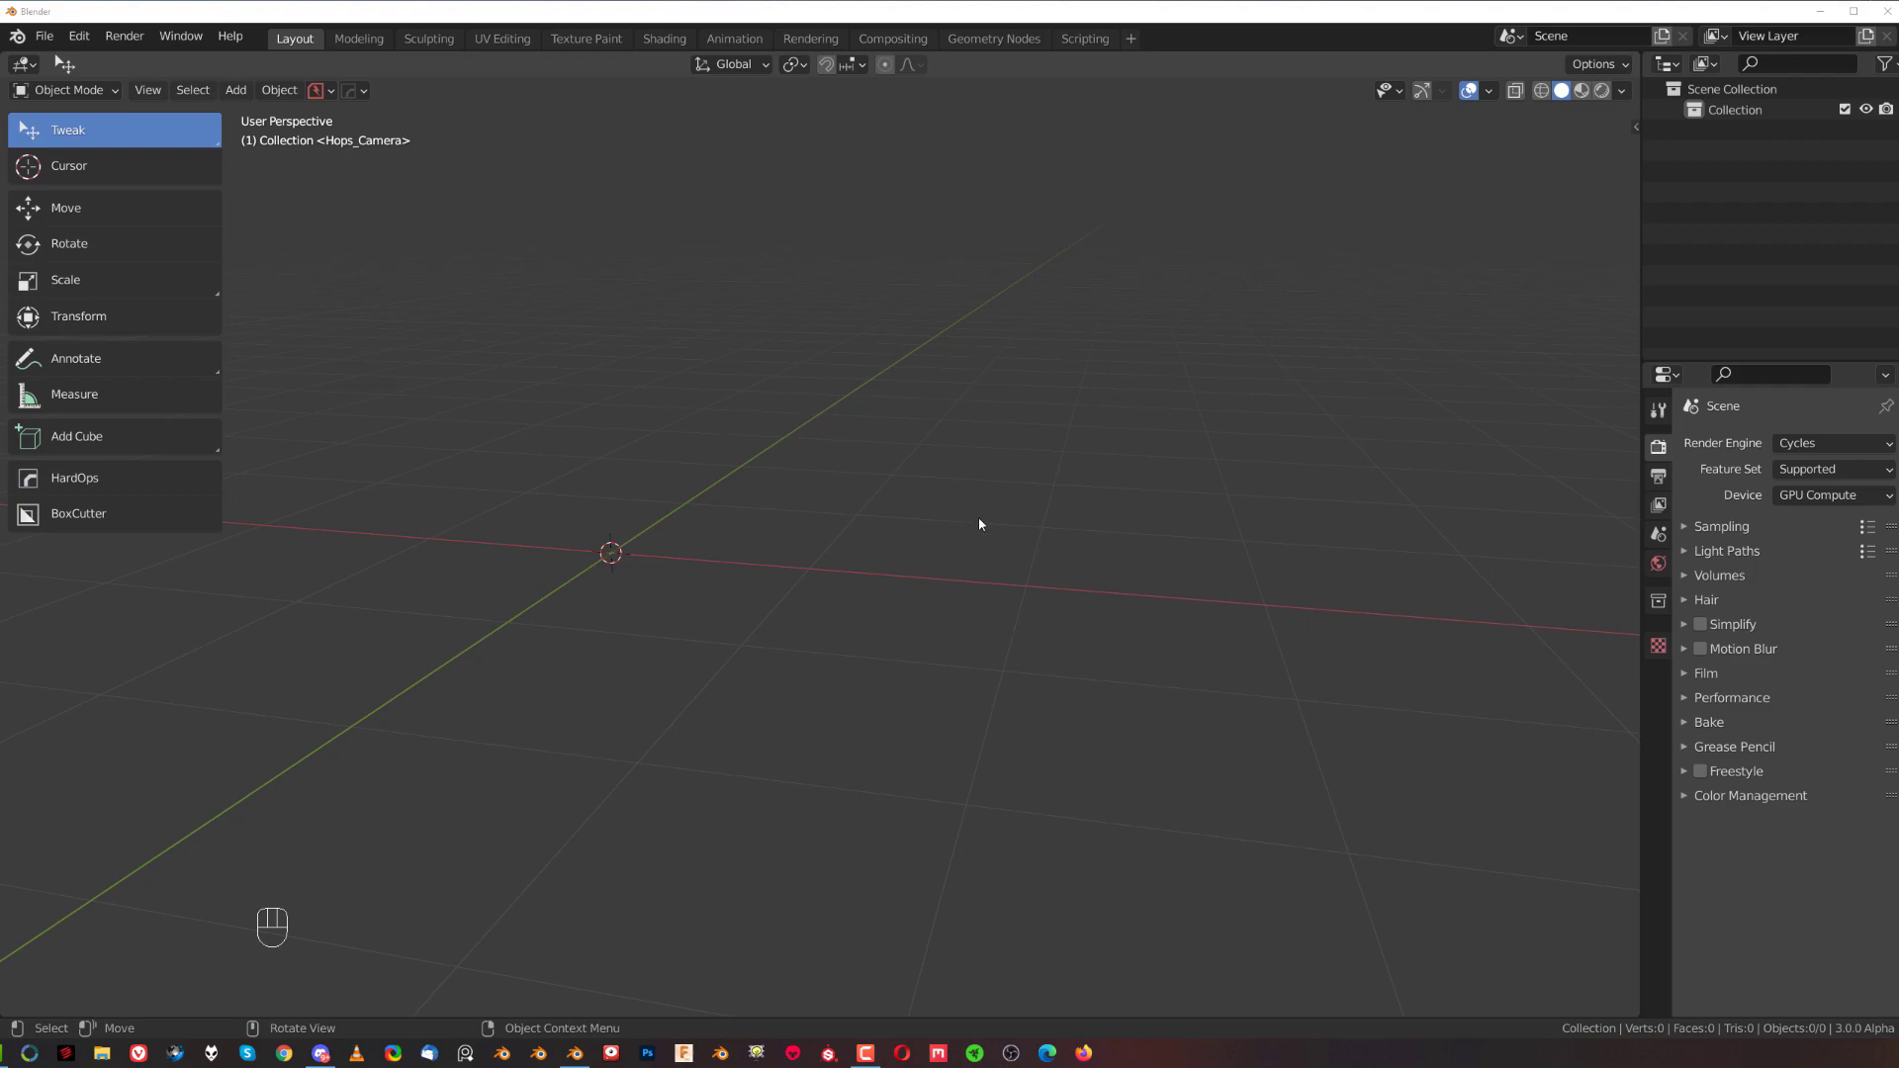
Add a Quad Sphere mesh at the world origin.
{"action": "middle_click_drag", "start_coordinate": [1003, 531], "coordinate": [905, 569]}
{"action": "key", "text": "shift+a"}
{"action": "mouse_move", "coordinate": [906, 569]}
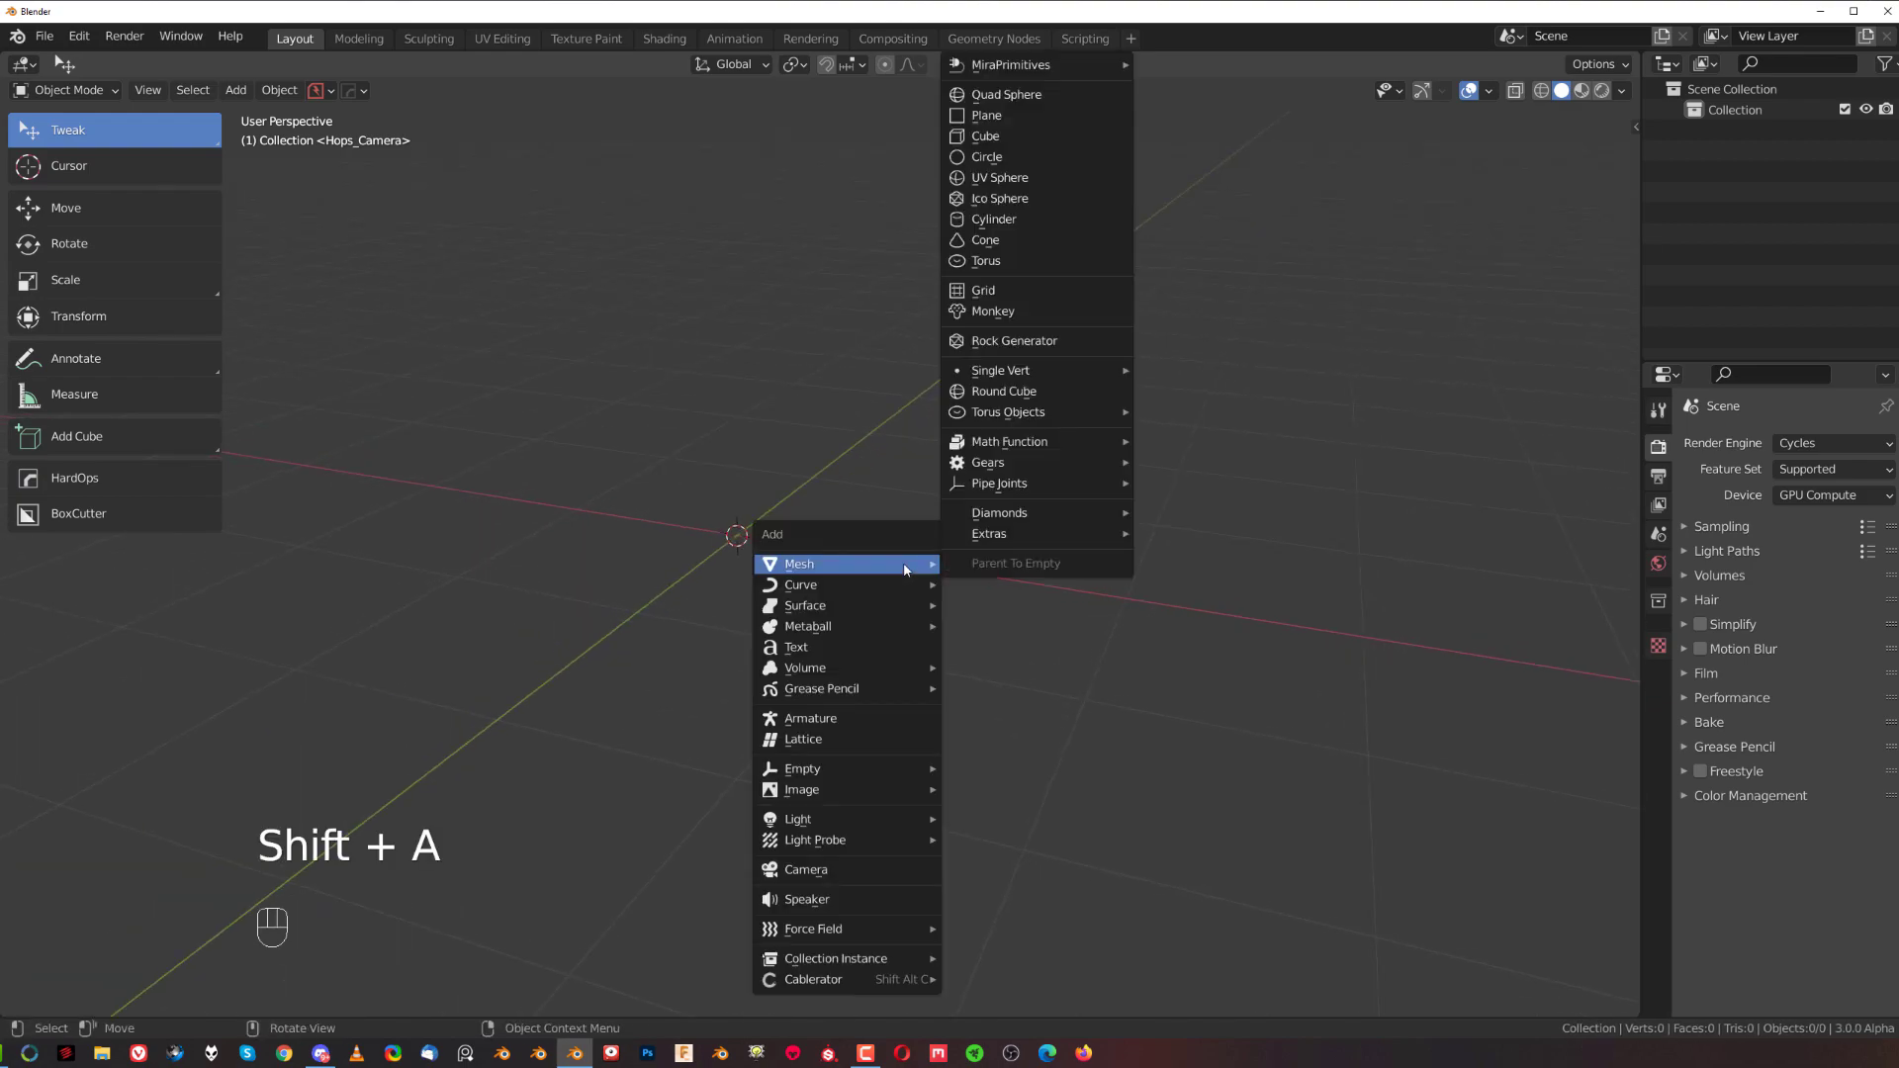
{"action": "left_click", "coordinate": [1036, 95]}
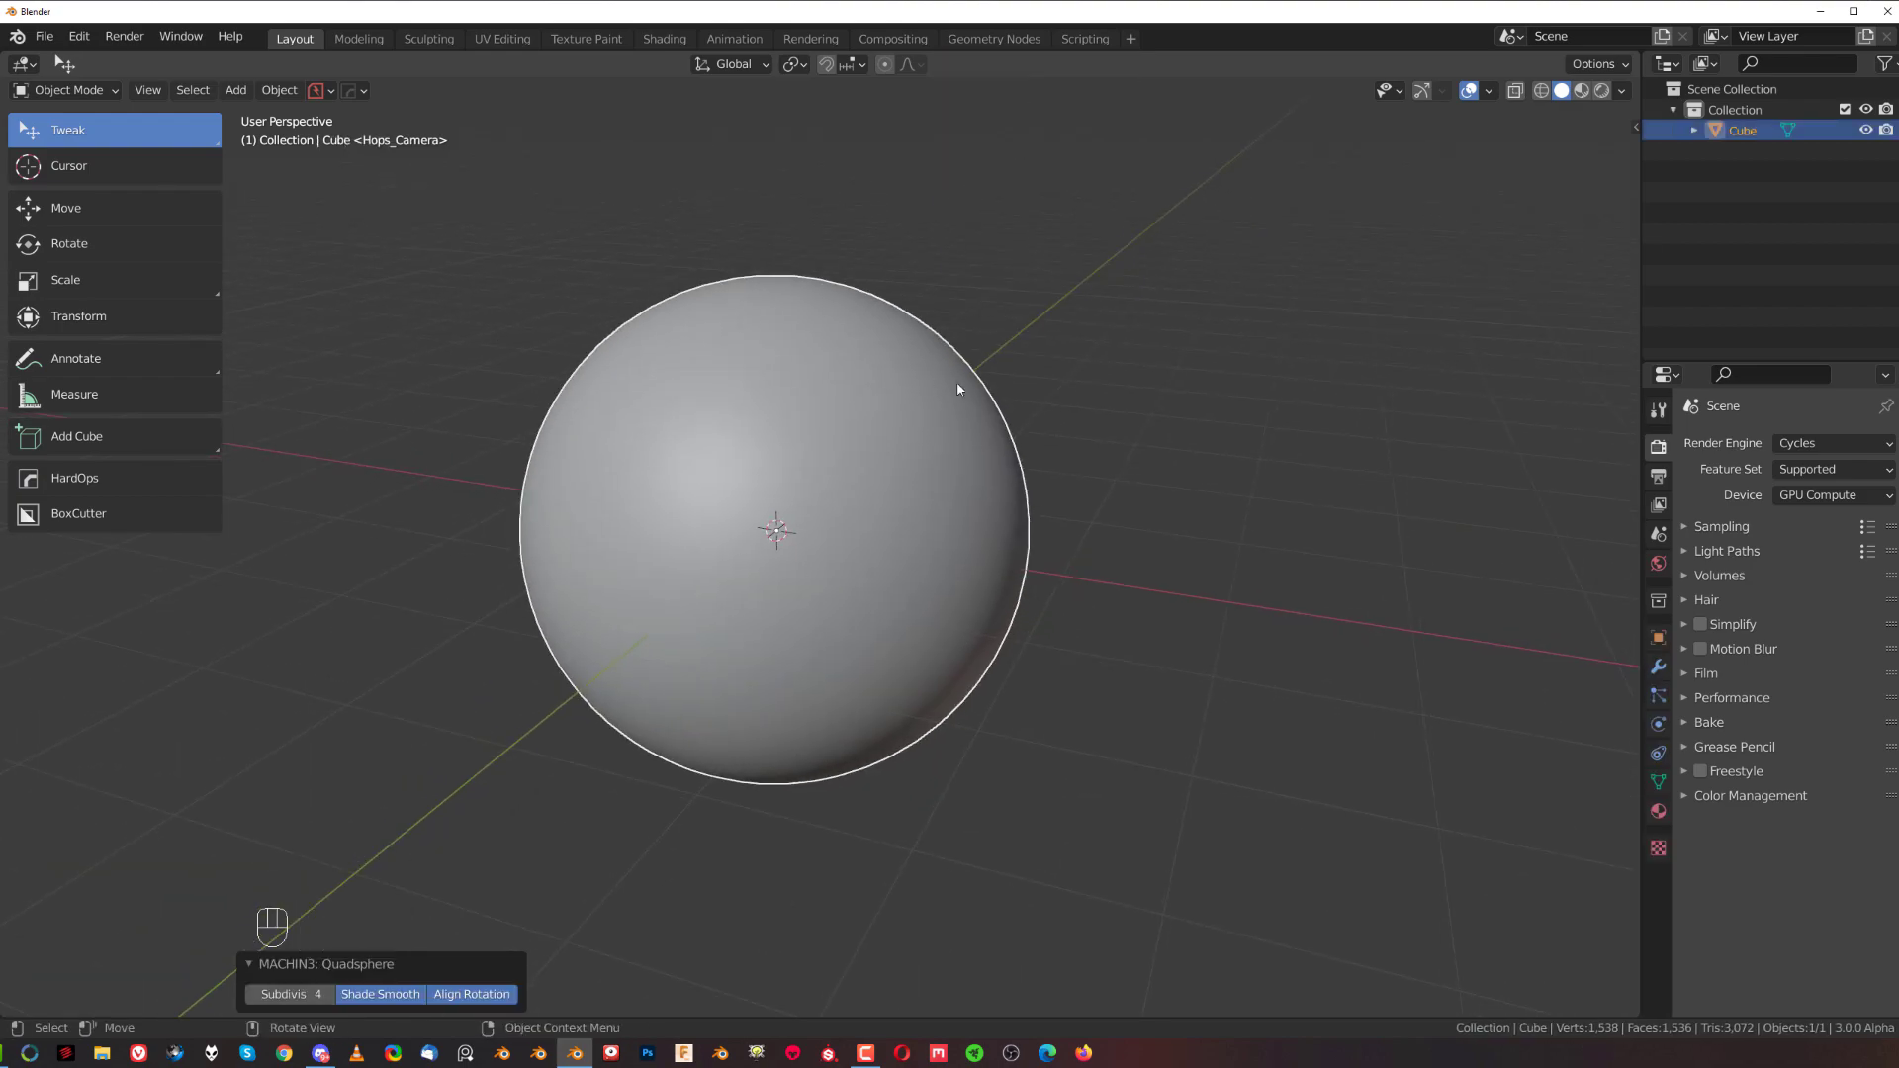
{"action": "scroll", "coordinate": [912, 537], "scroll_direction": "up", "scroll_amount": 3}
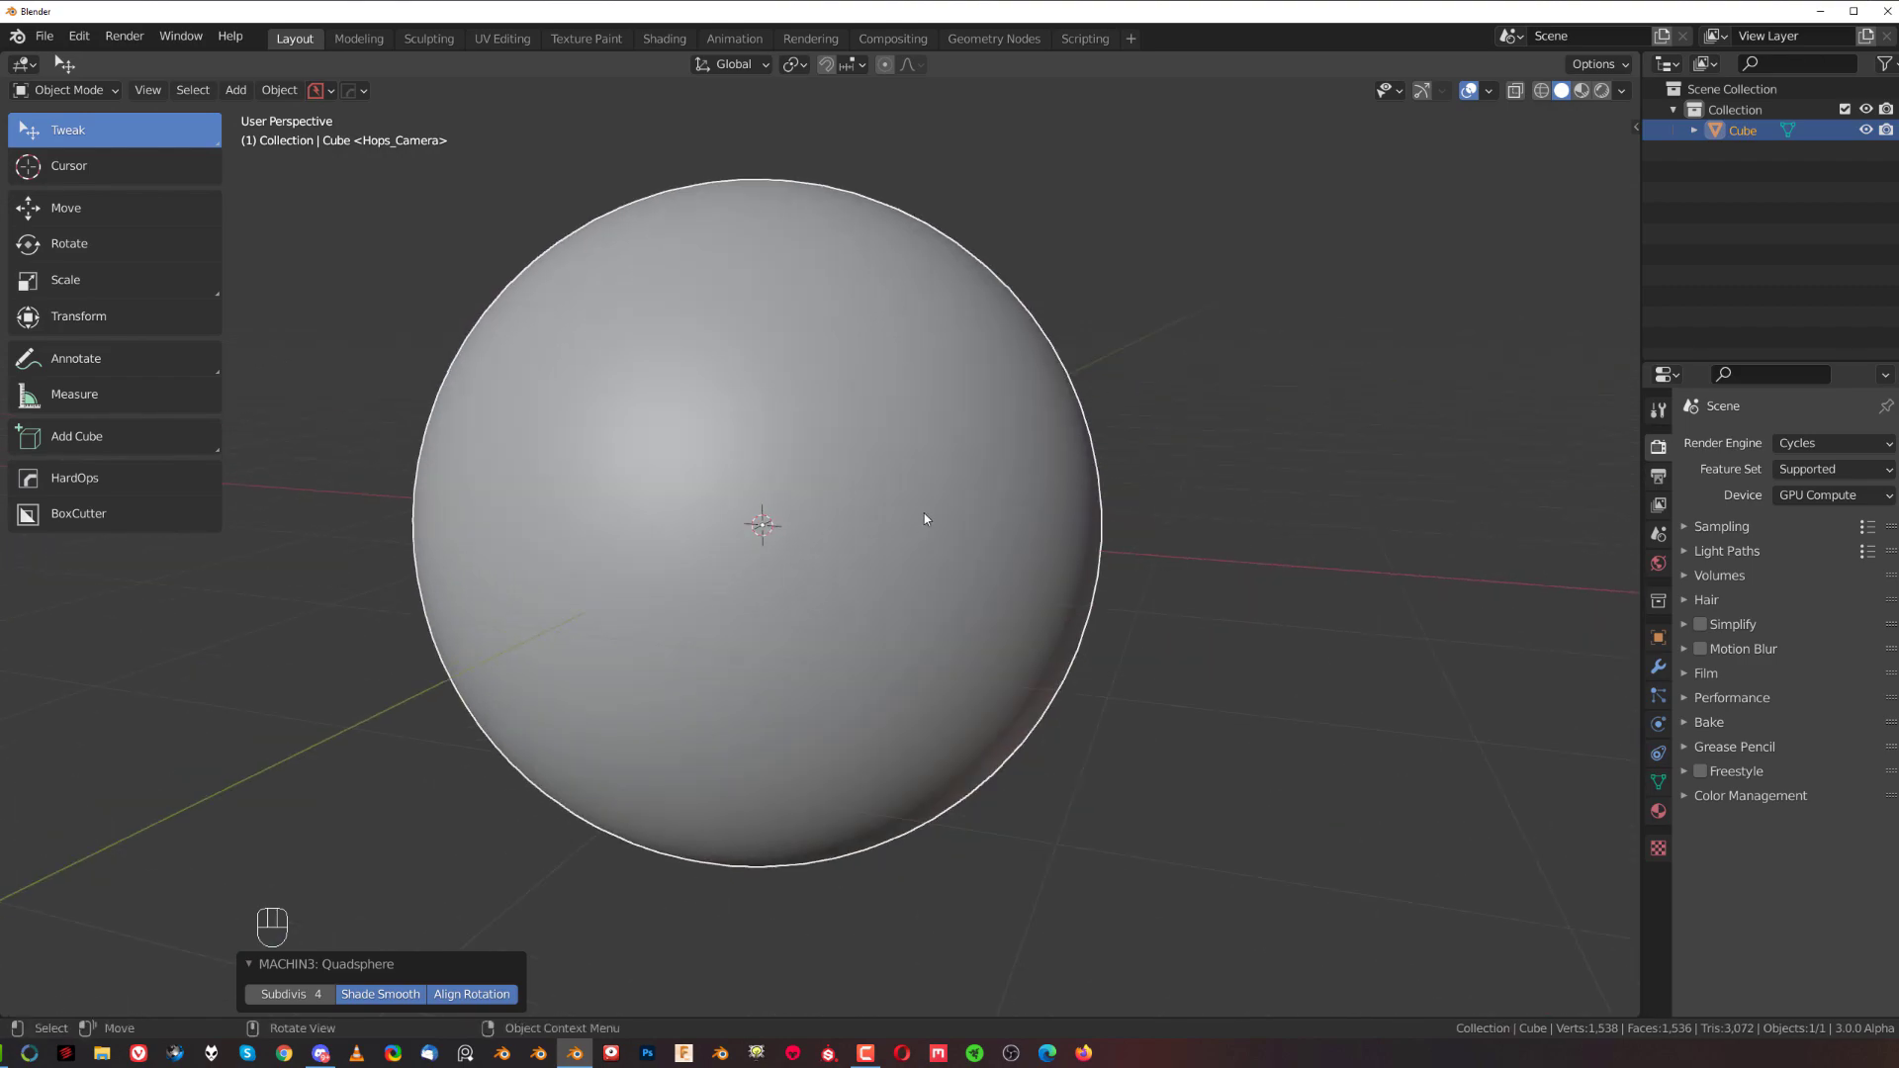
{"action": "middle_click_drag", "start_coordinate": [914, 484], "coordinate": [933, 471], "text": "shift"}
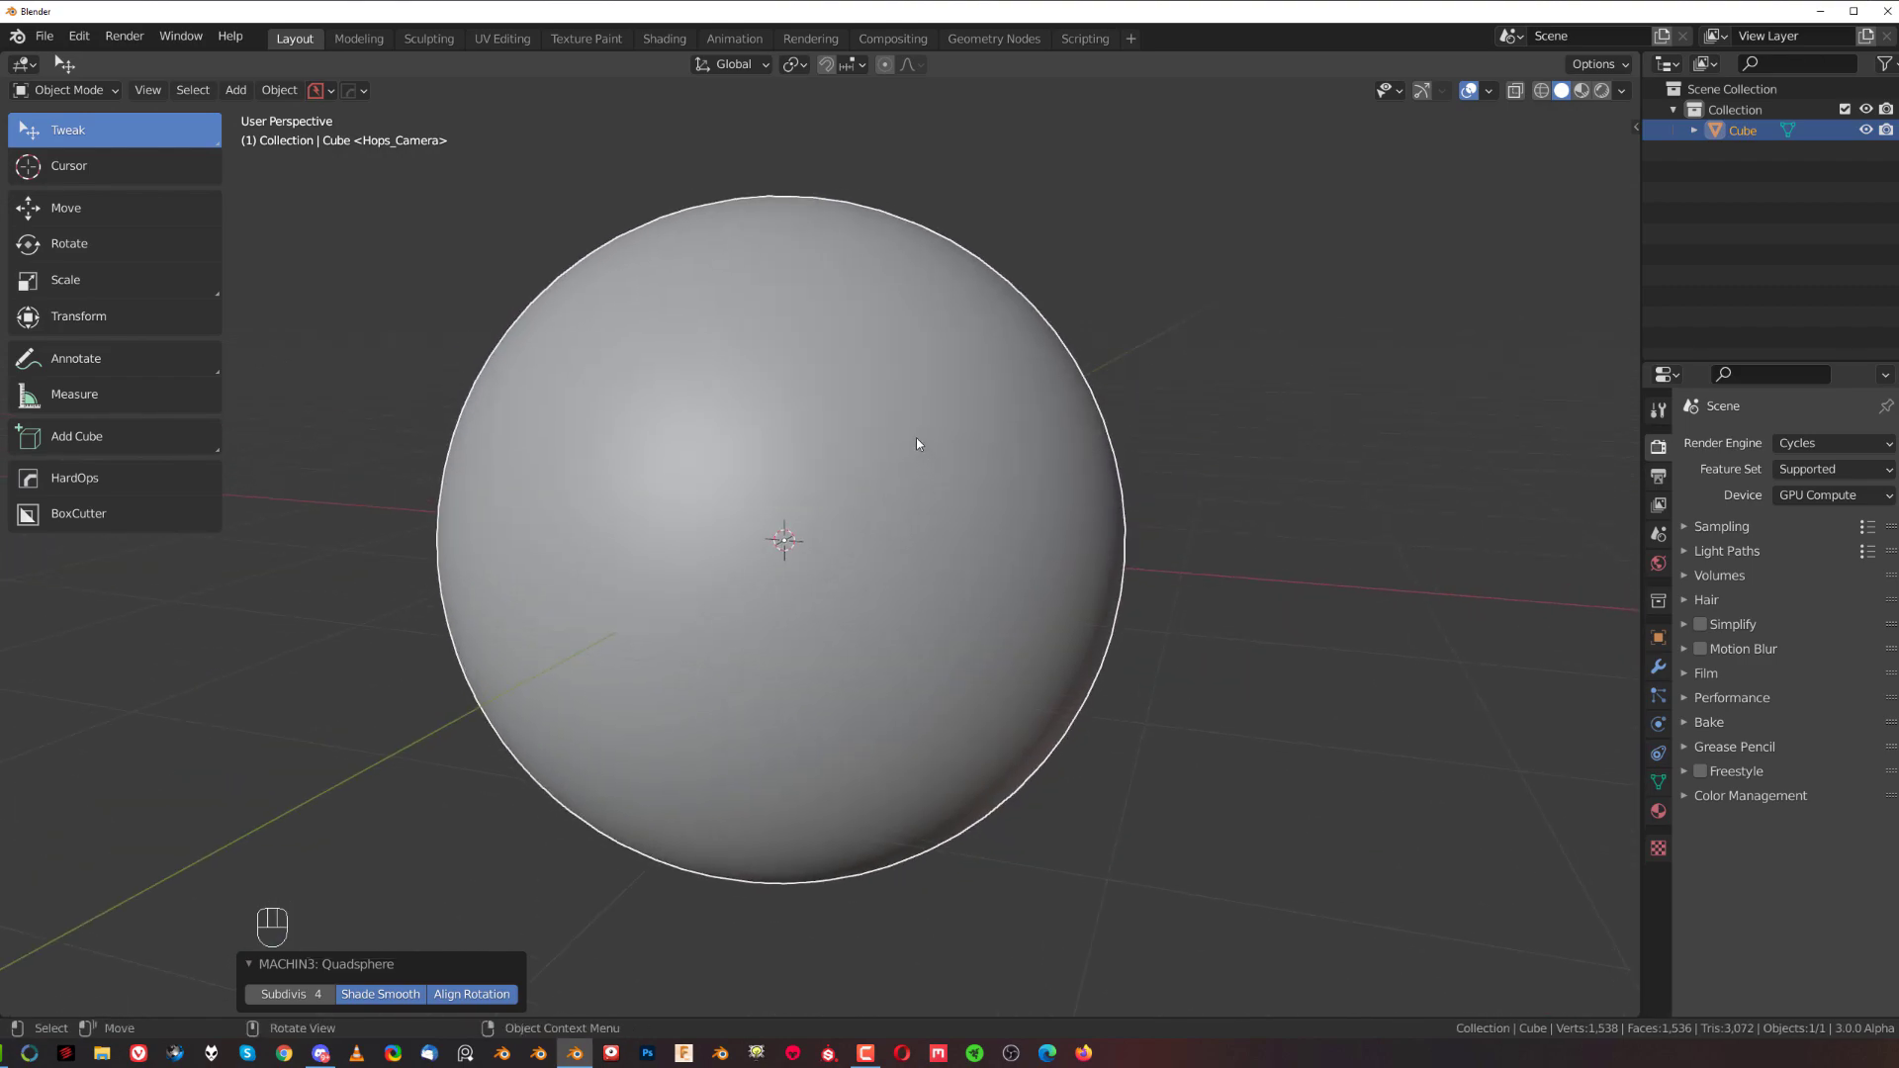
{"action": "left_click", "coordinate": [916, 444]}
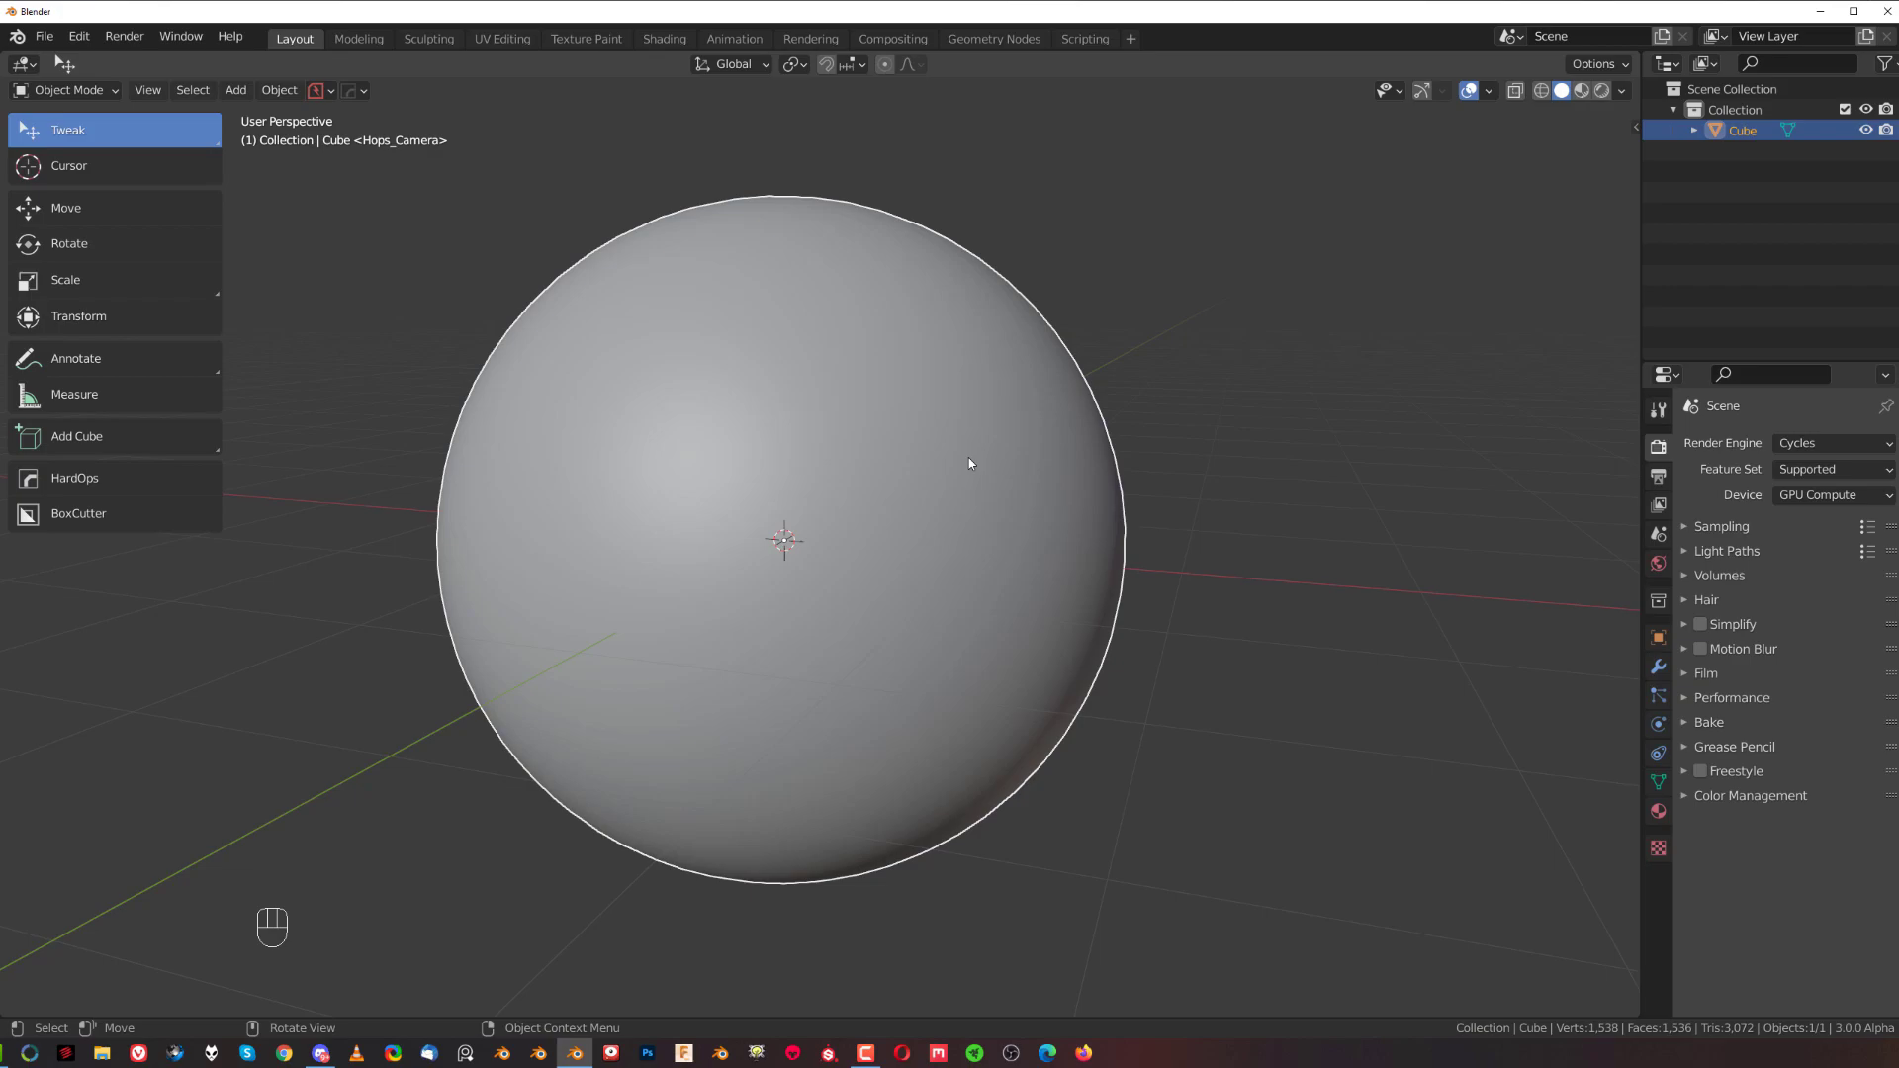
Subdivide the sphere with a level 2 subdivision modifier and convert it to a plain mesh.
{"action": "key", "text": "ctrl+2"}
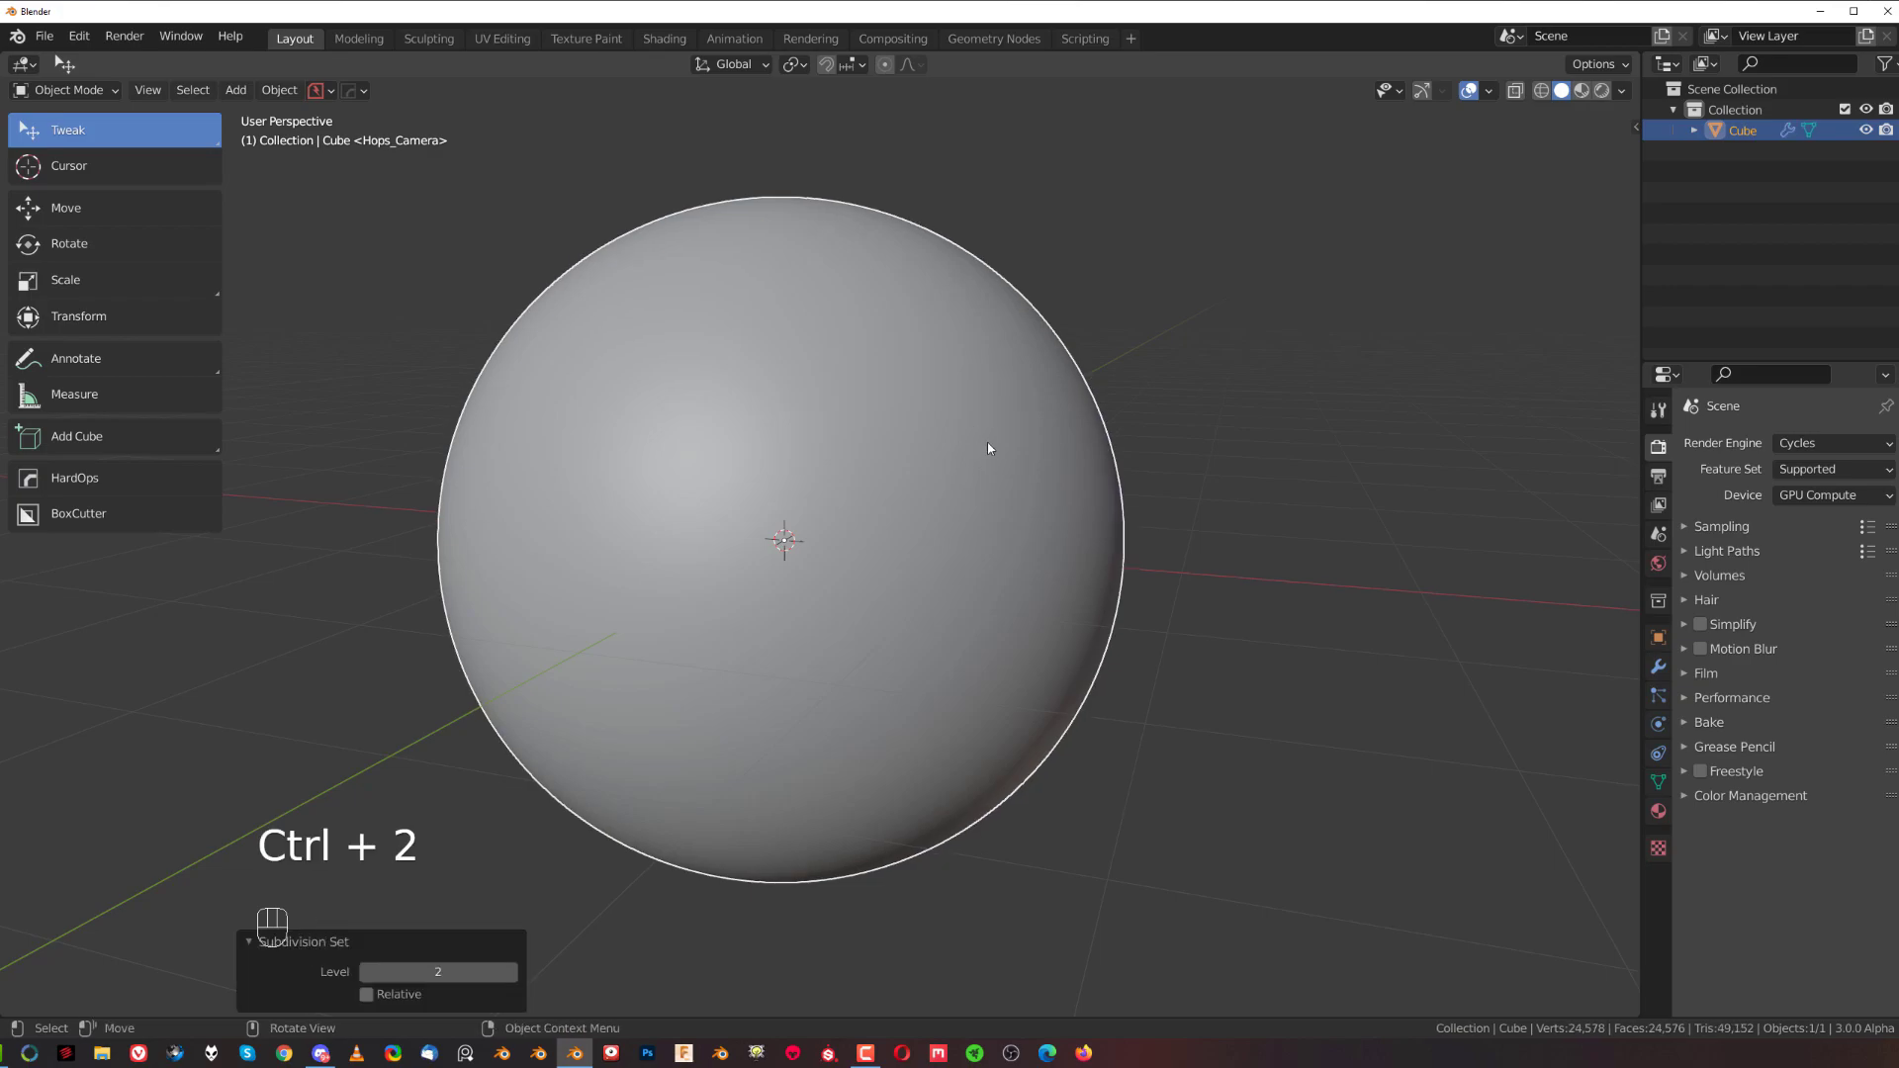
{"action": "key", "text": "ctrl+a"}
{"action": "left_click", "coordinate": [989, 448]}
{"action": "scroll", "coordinate": [984, 463], "scroll_direction": "down", "scroll_amount": 2}
{"action": "key", "text": "Tab"}
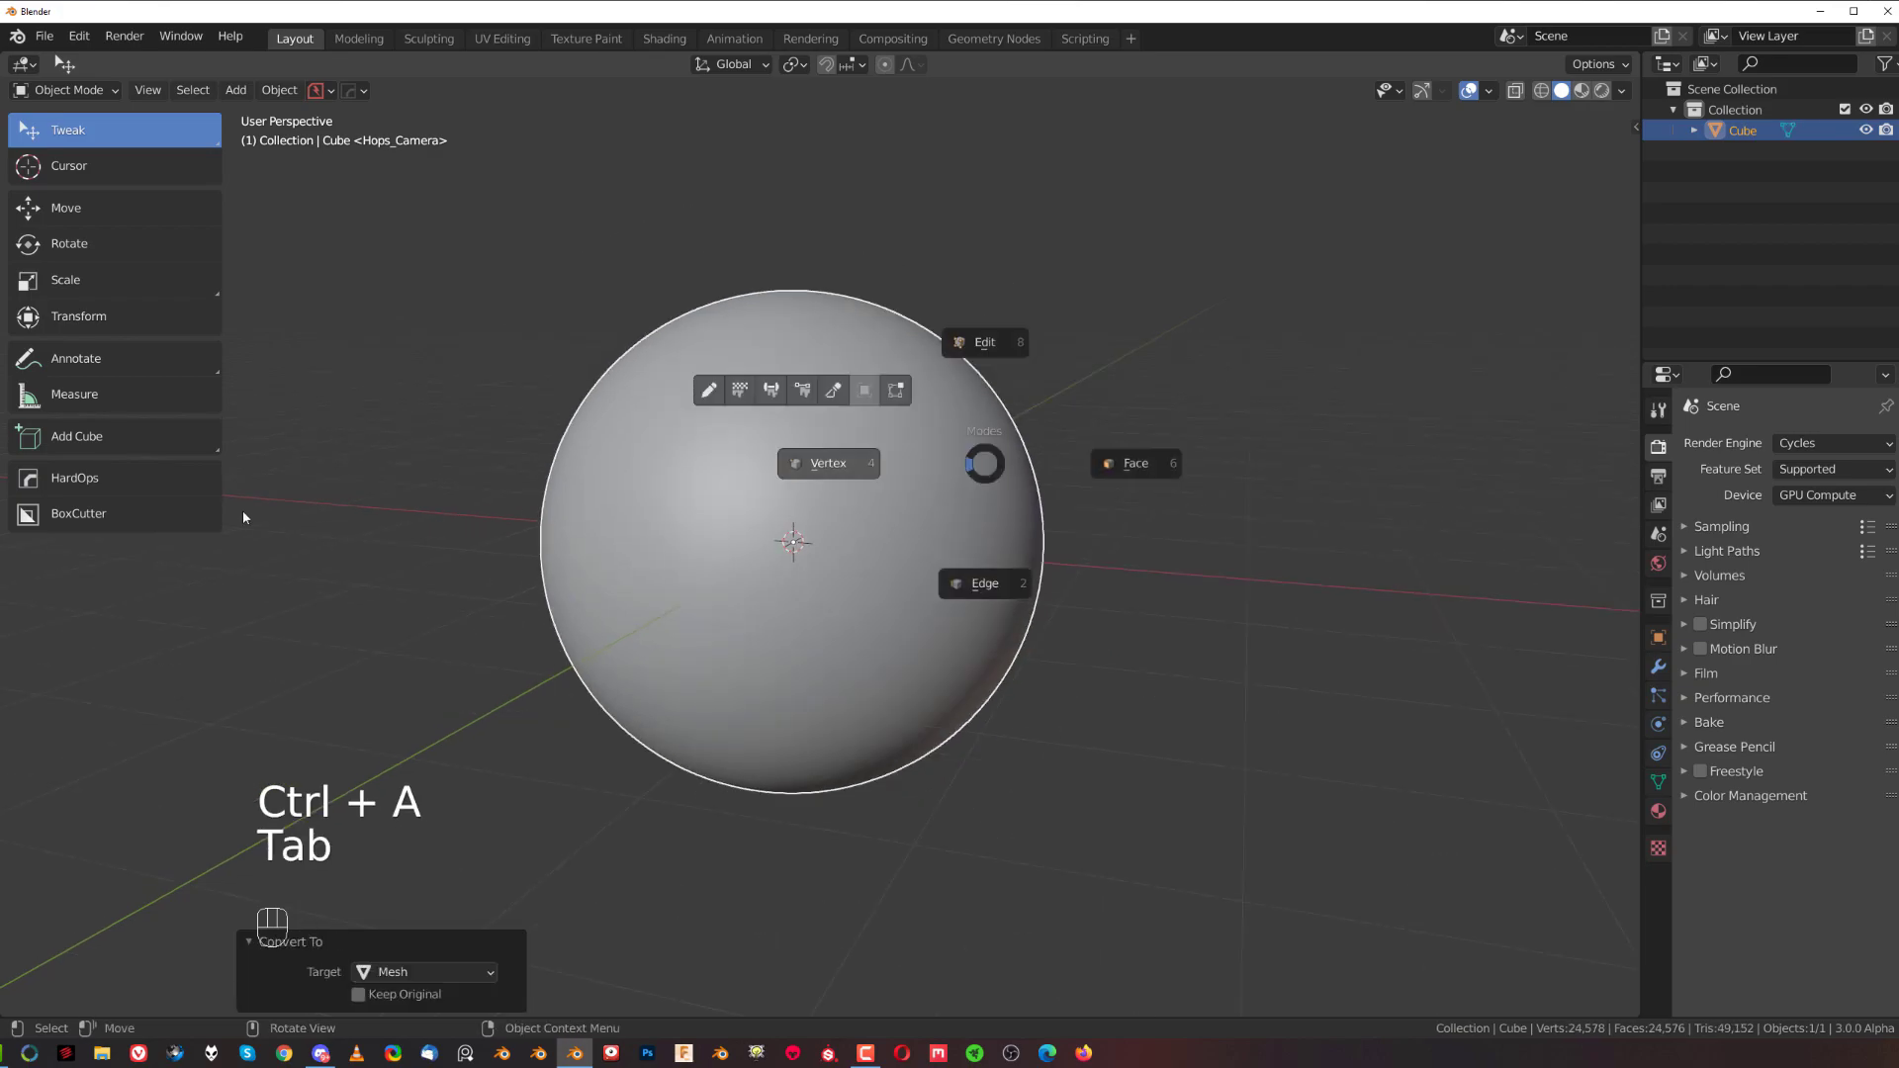
{"action": "scroll", "coordinate": [937, 495], "scroll_direction": "up", "scroll_amount": 2}
{"action": "left_click", "coordinate": [935, 496]}
{"action": "middle_click_drag", "start_coordinate": [934, 496], "coordinate": [885, 489]}
{"action": "key", "text": "Tab"}
Activate BoxCutter and set its cutting shape to Circle, discarding any trial box cut on the sphere.
{"action": "scroll", "coordinate": [1071, 285], "scroll_direction": "down", "scroll_amount": 2}
{"action": "middle_click_drag", "start_coordinate": [1064, 487], "coordinate": [1138, 520]}
{"action": "scroll", "coordinate": [1031, 445], "scroll_direction": "up", "scroll_amount": 2}
{"action": "left_click_drag", "start_coordinate": [1030, 446], "coordinate": [1258, 495]}
{"action": "key", "text": "ctrl+z"}
{"action": "key", "text": "alt+w"}
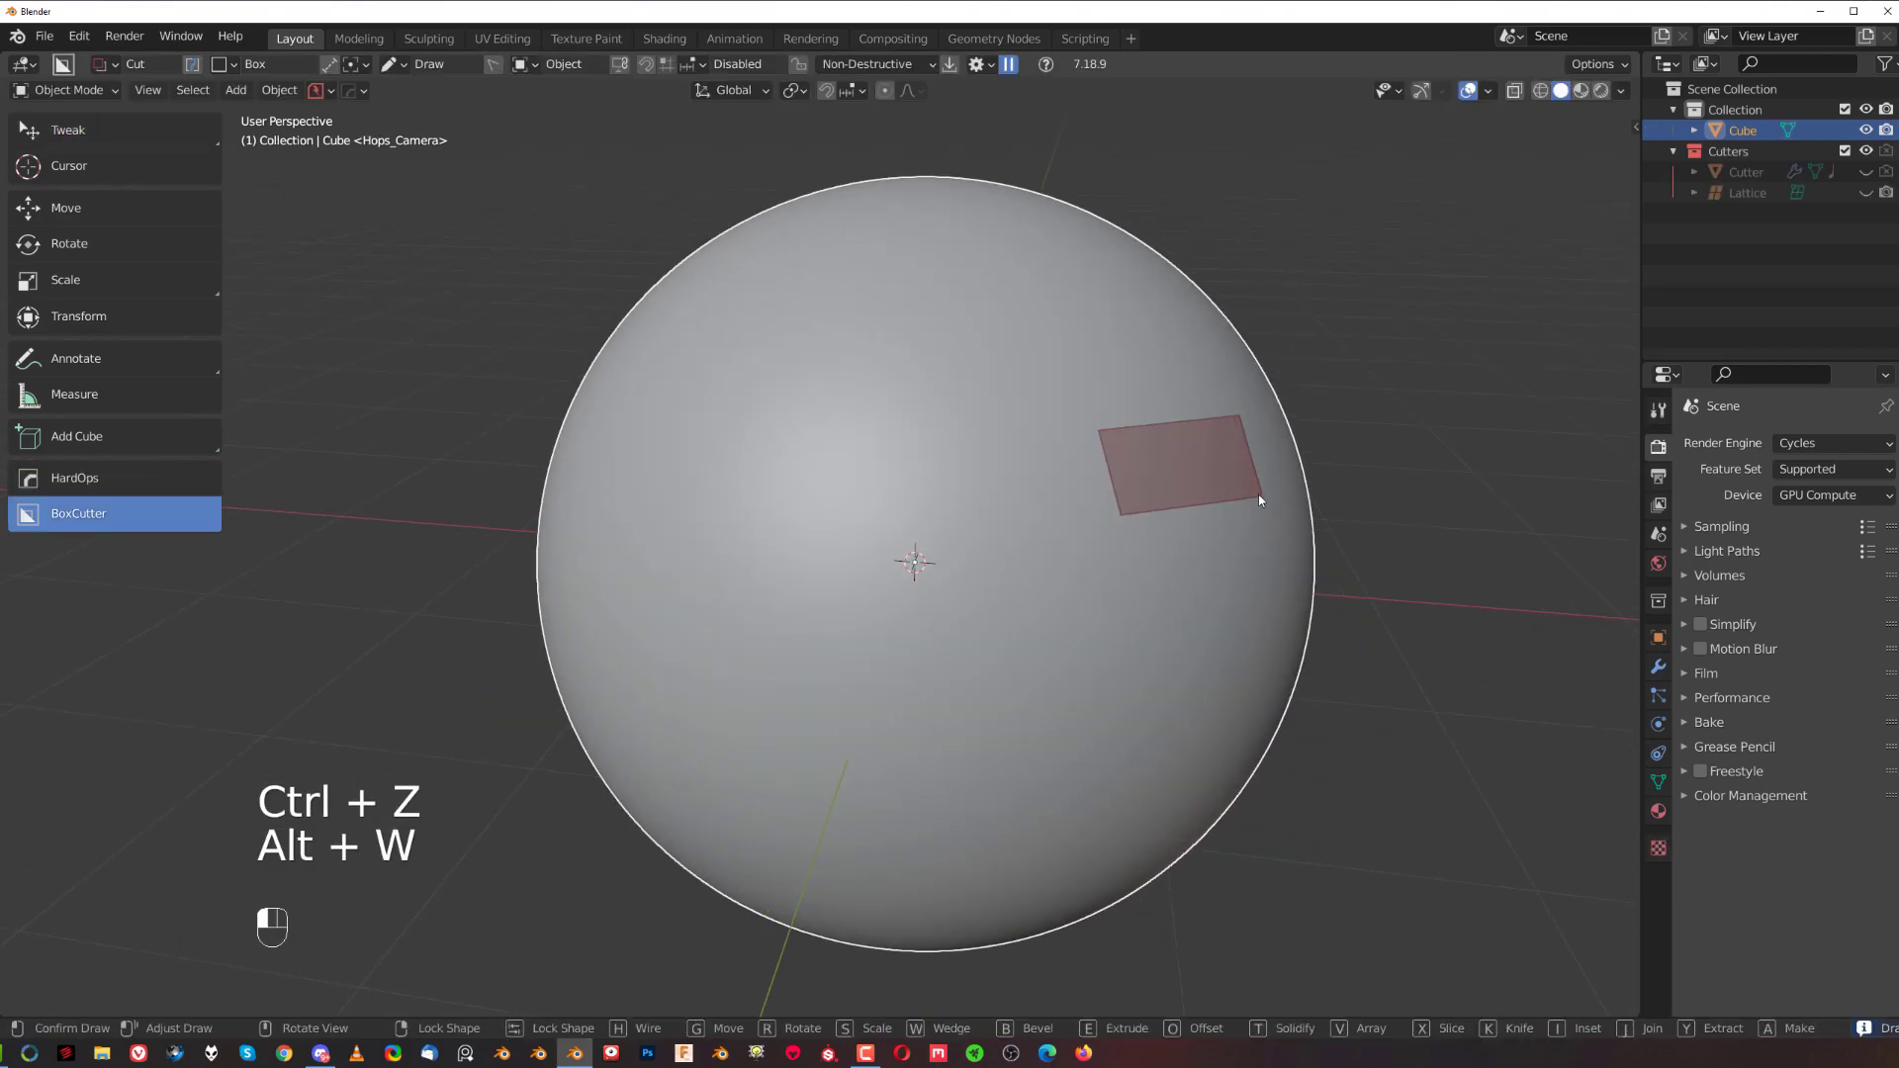
{"action": "right_click", "coordinate": [1258, 495]}
{"action": "key", "text": "d"}
{"action": "left_click", "coordinate": [970, 416]}
Cut a round, flat-bottomed hole non-destructively into the upper front of the sphere with the BoxCutter circle.
{"action": "left_click_drag", "start_coordinate": [1045, 454], "coordinate": [1189, 514]}
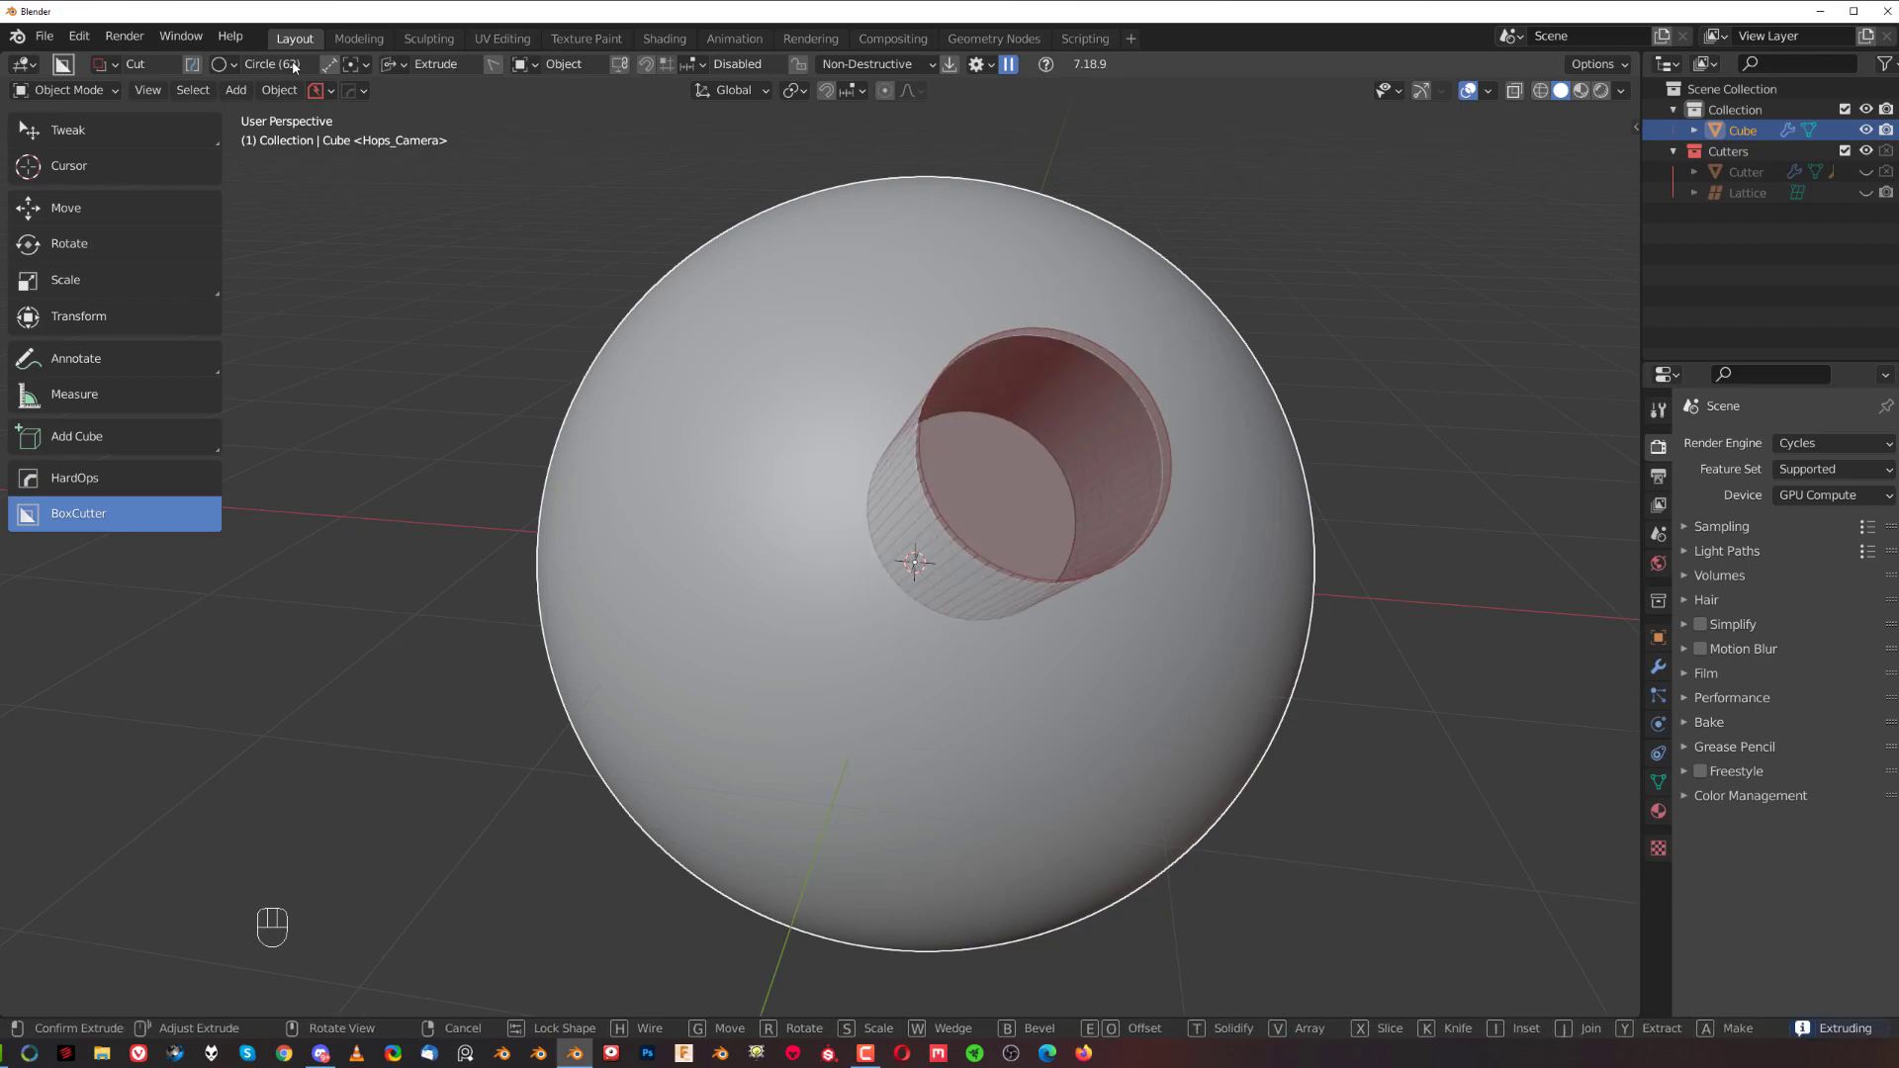
{"action": "left_click_drag", "start_coordinate": [807, 317], "coordinate": [792, 318]}
{"action": "middle_click_drag", "start_coordinate": [803, 318], "coordinate": [994, 358]}
{"action": "scroll", "coordinate": [887, 478], "scroll_direction": "up", "scroll_amount": 4}
Add one loop cut around the cutter's wall, slid to factor 0.721, and hide the Cutters collection.
{"action": "key", "text": "ctrl+r"}
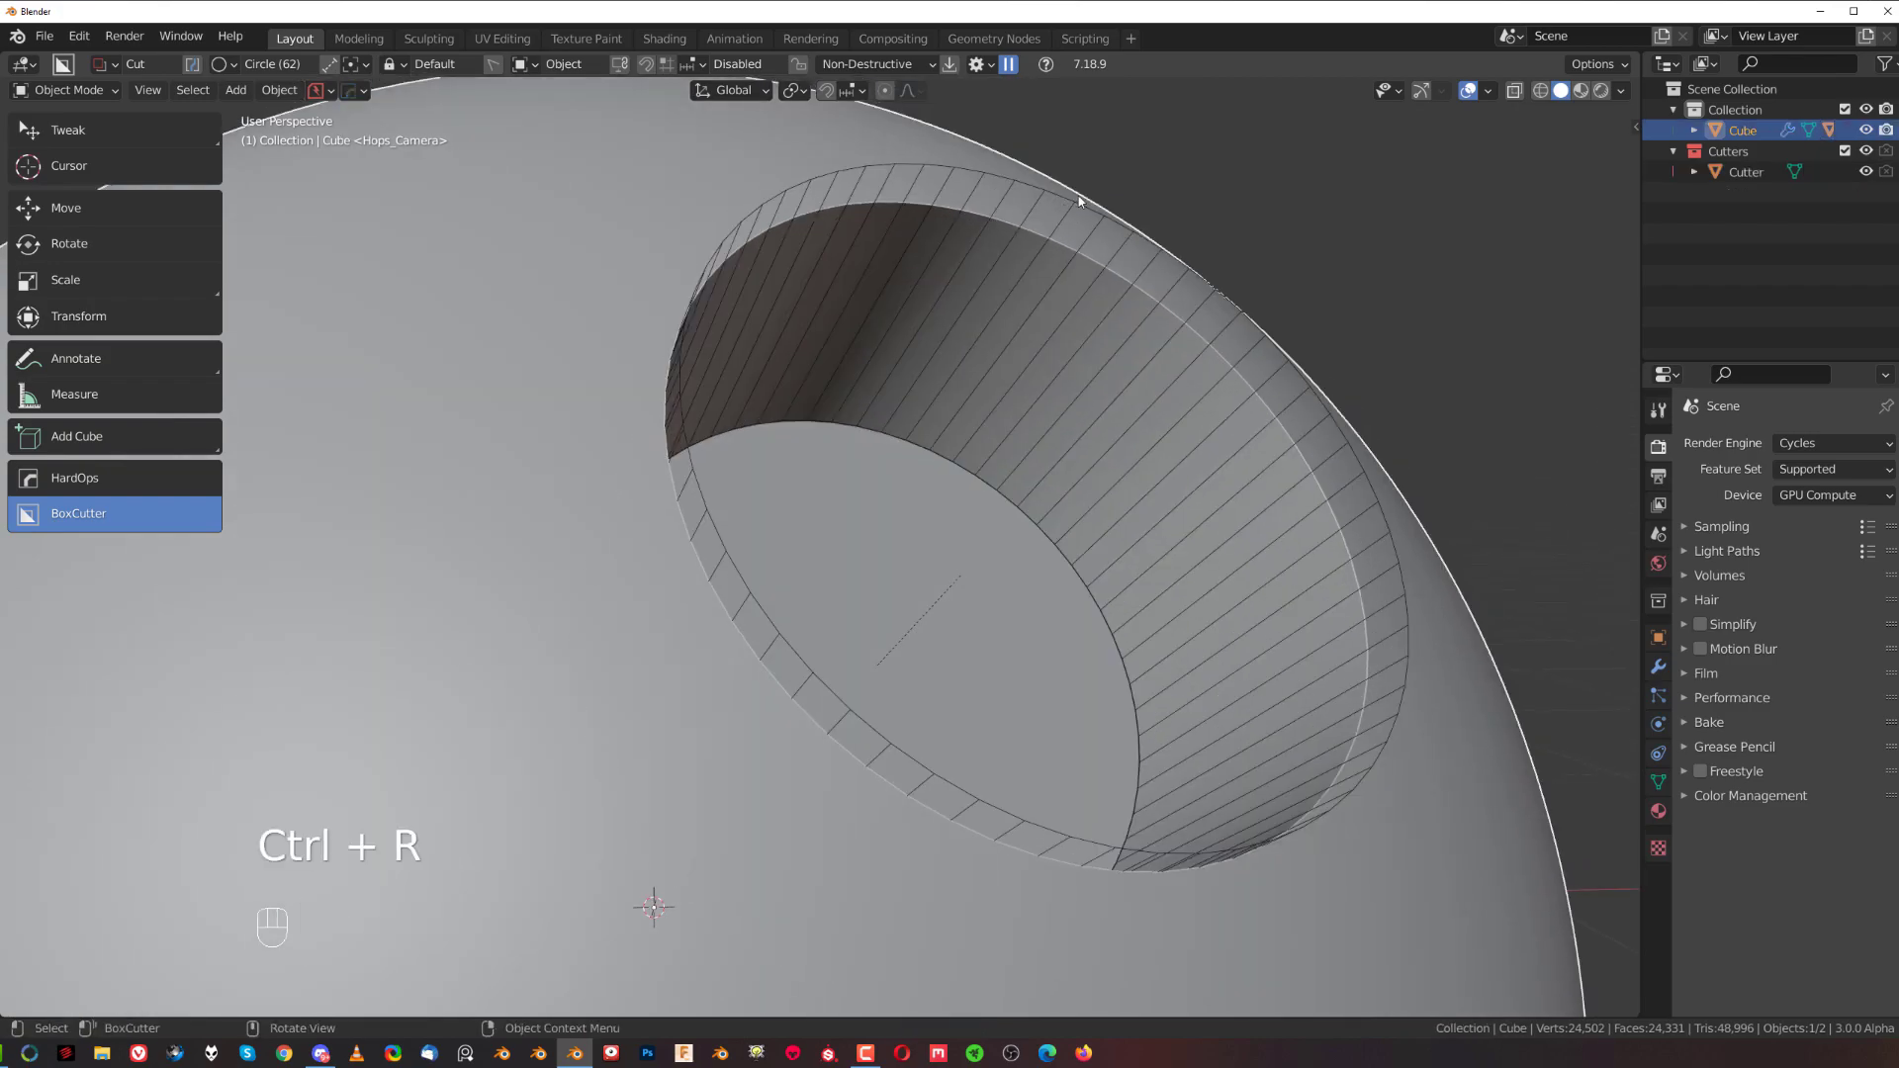
{"action": "key", "text": "Tab"}
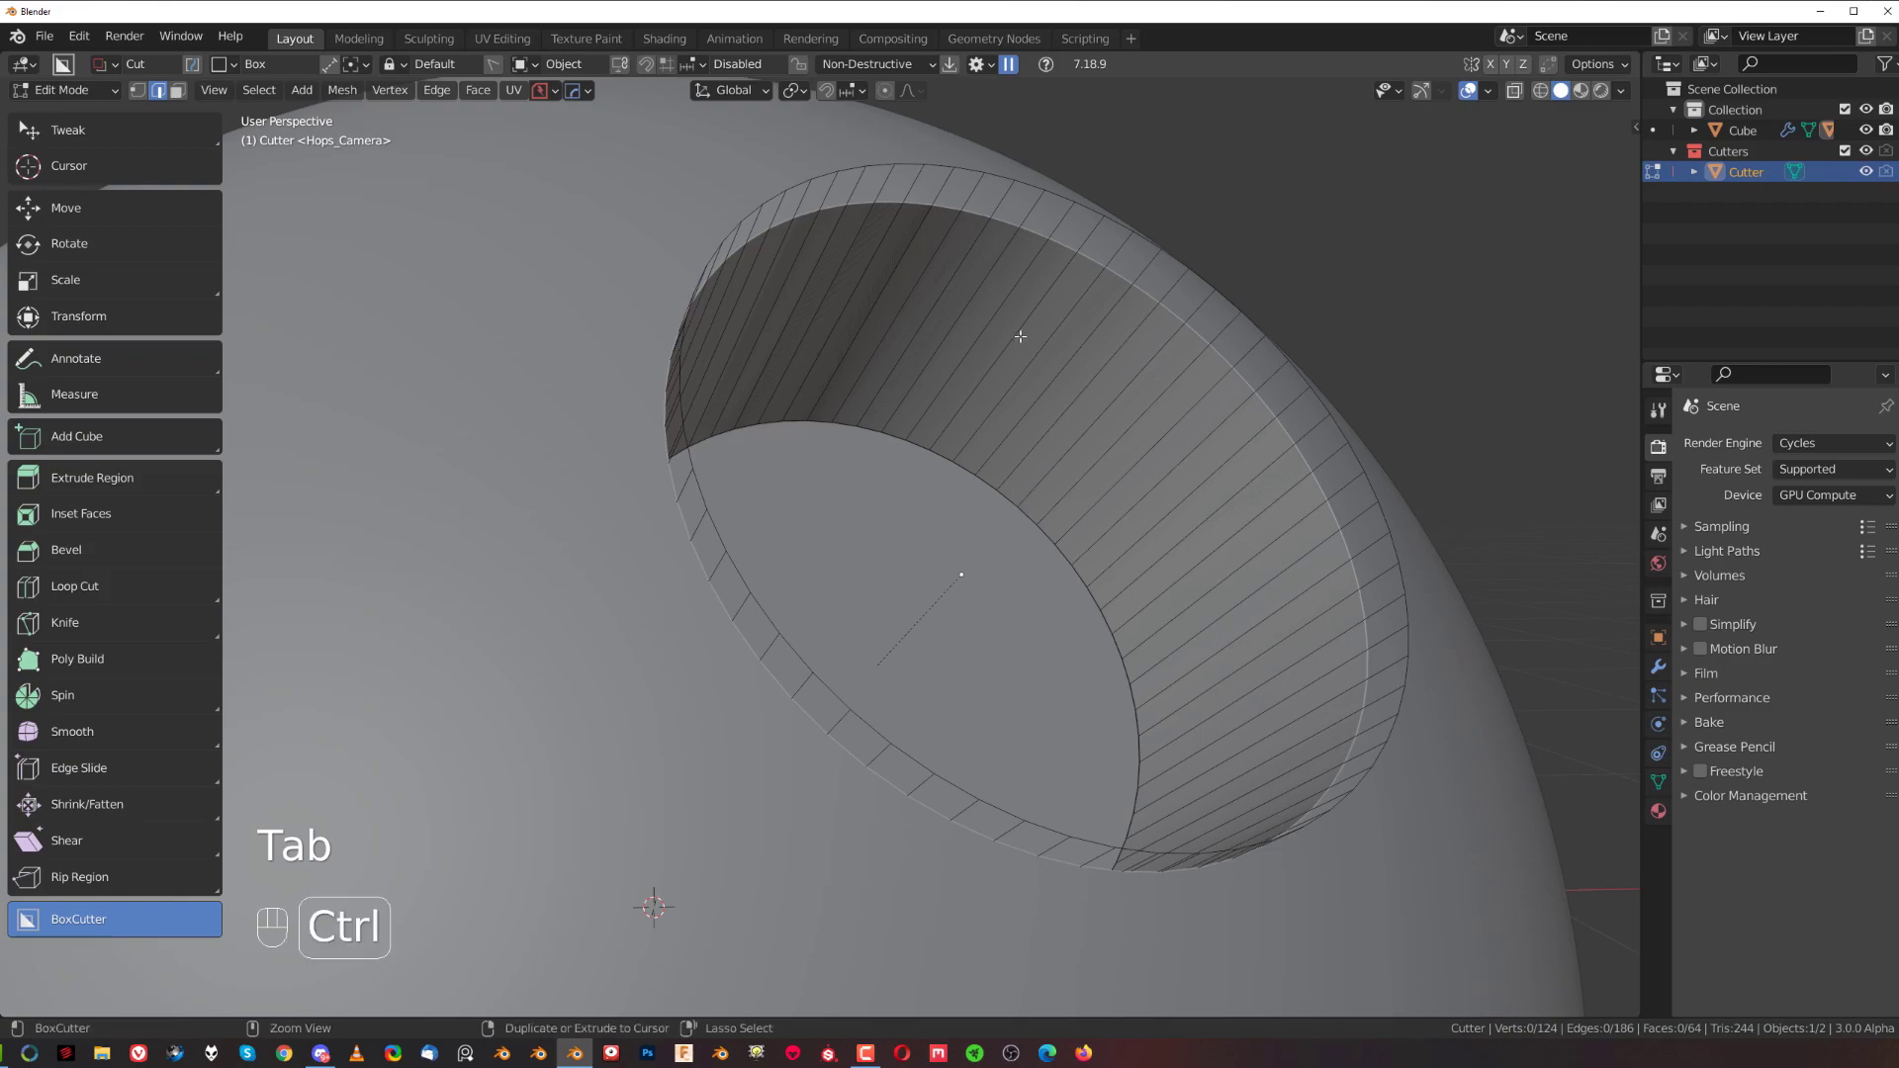
{"action": "key", "text": "ctrl+r"}
{"action": "left_click", "coordinate": [1038, 329]}
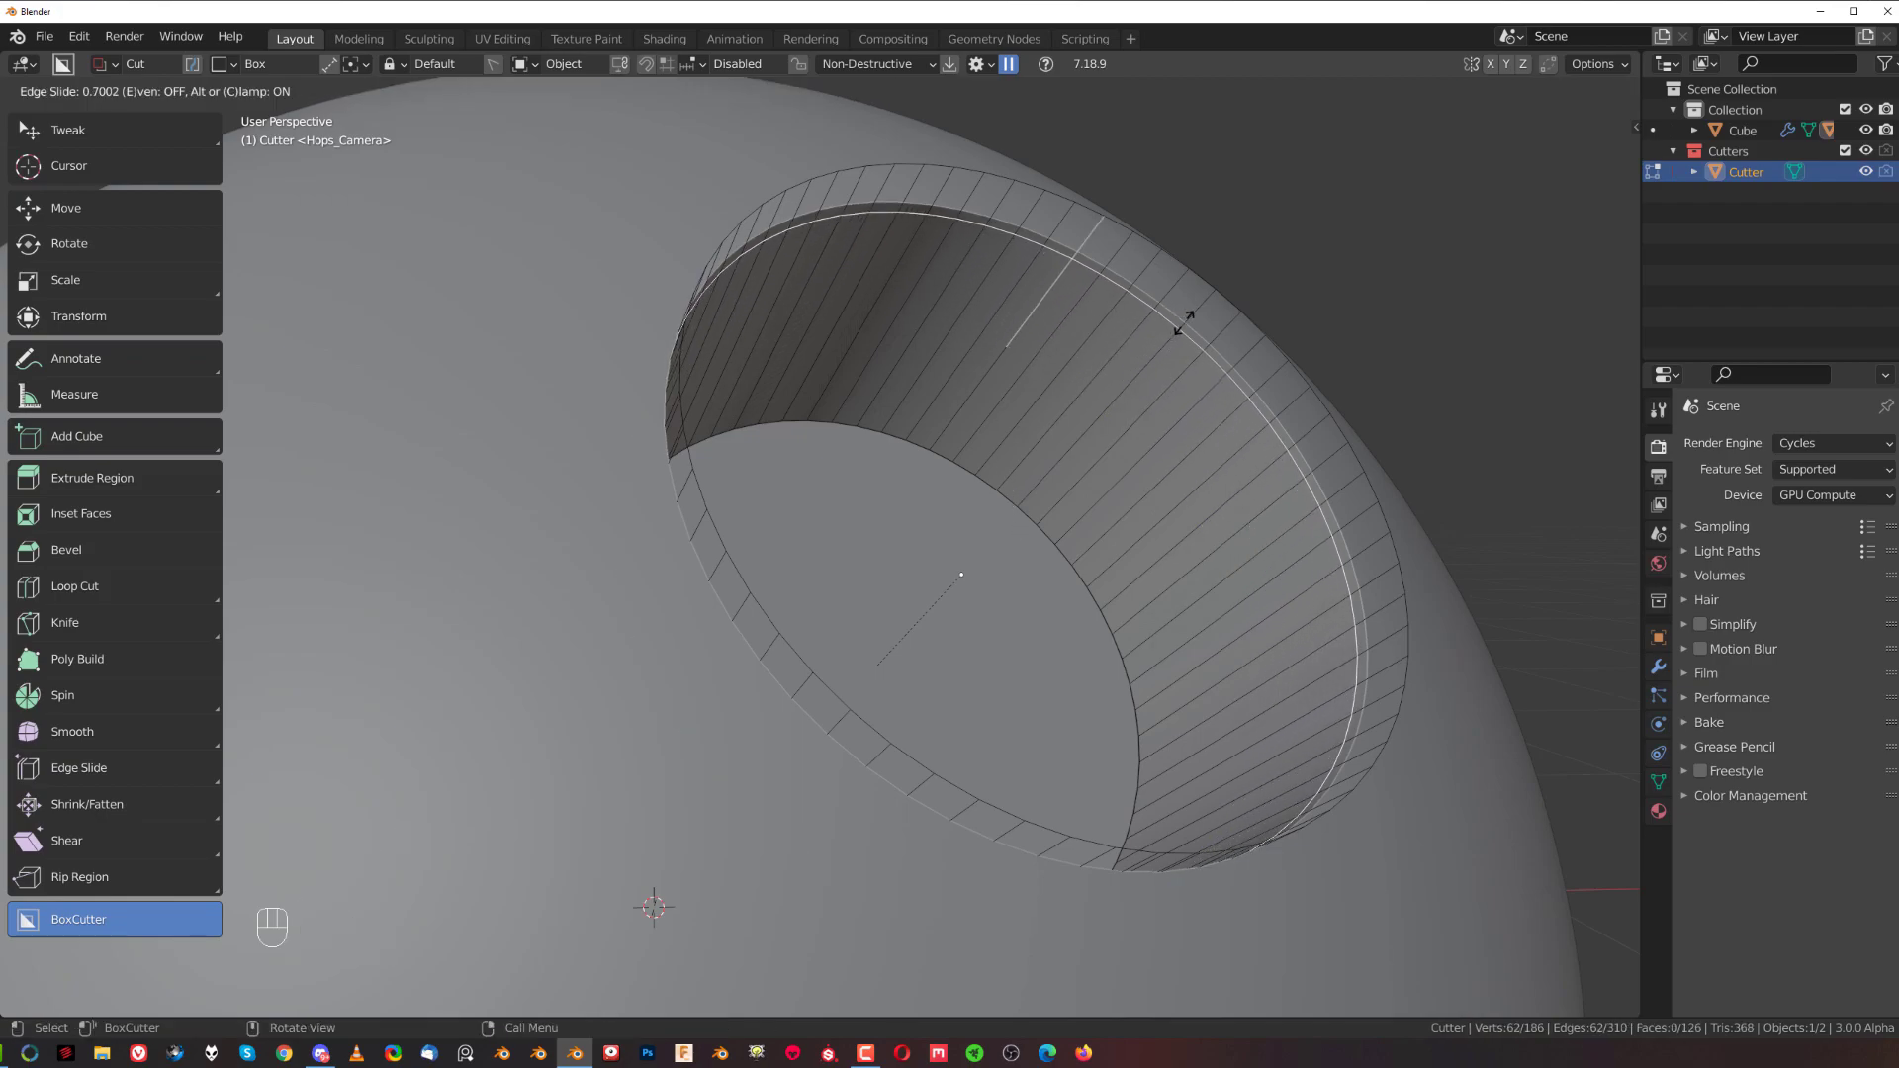
{"action": "left_click", "coordinate": [1189, 323]}
{"action": "key", "text": "Tab"}
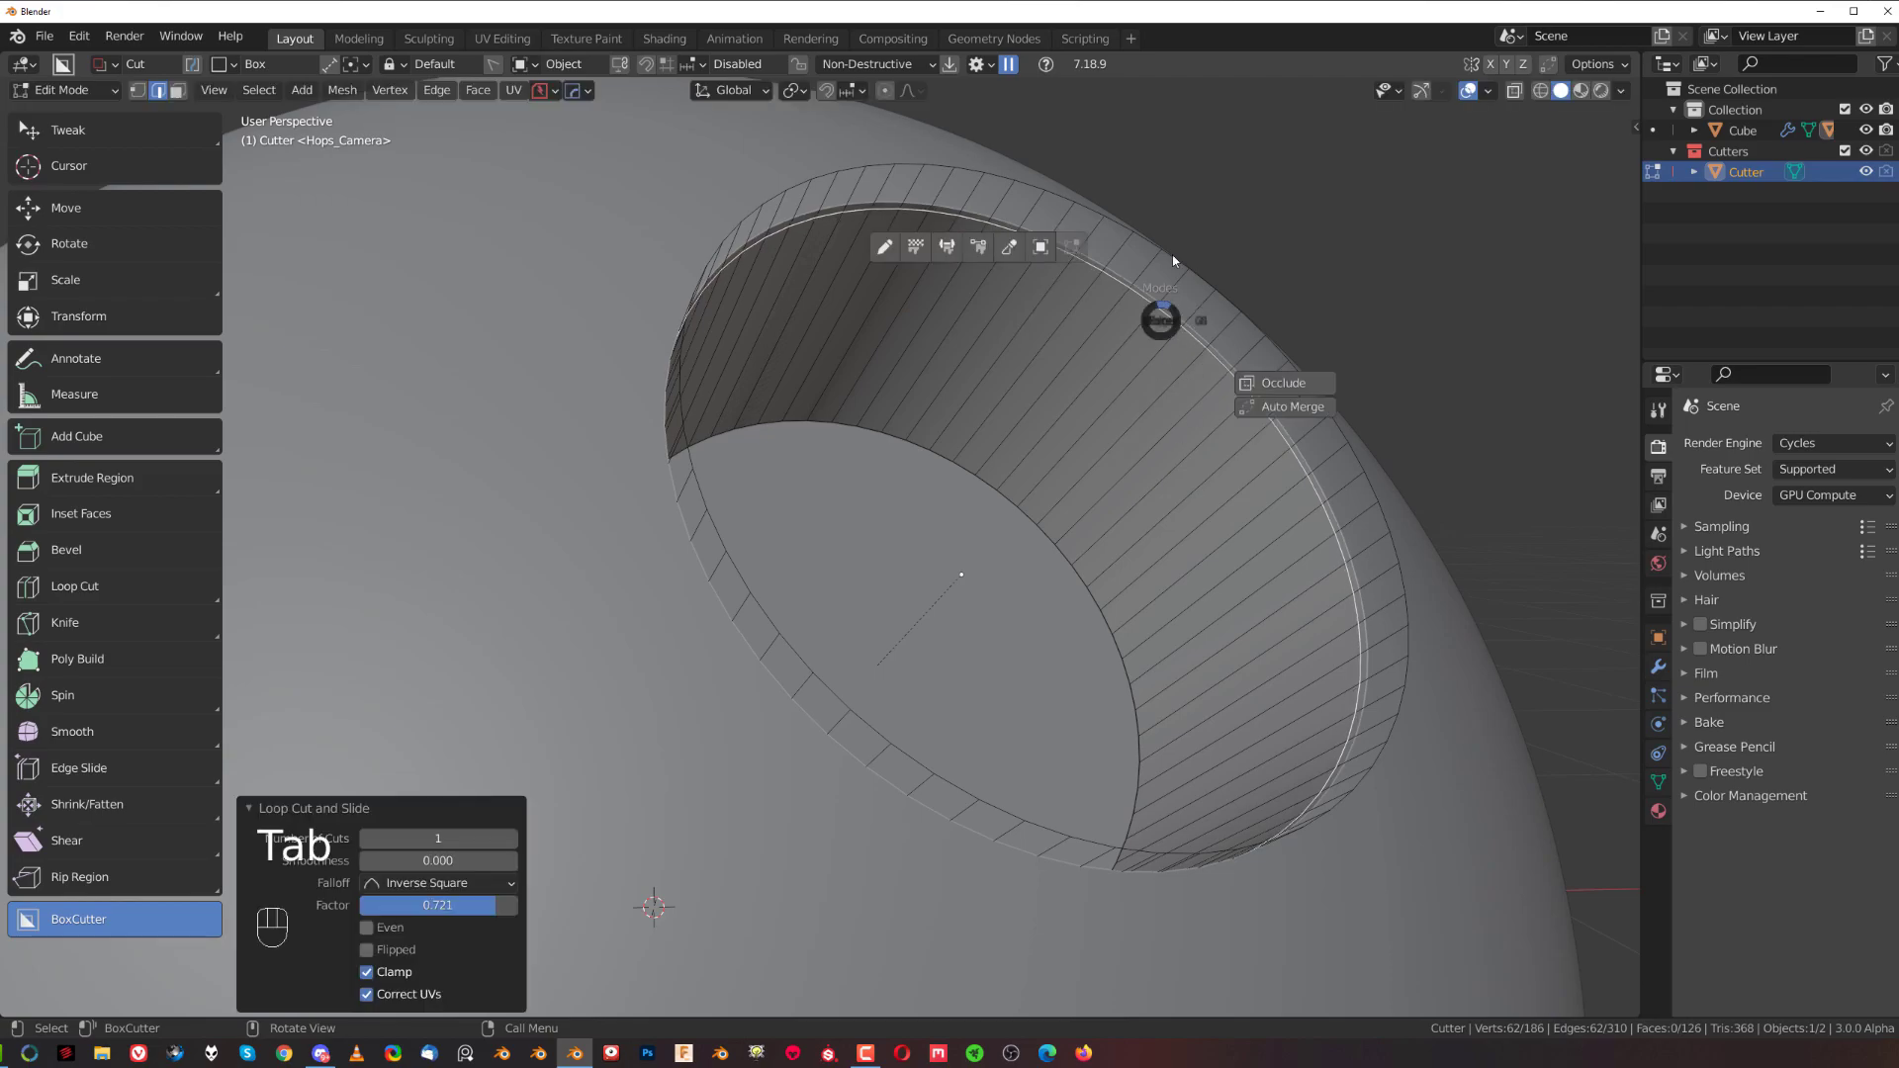
{"action": "key", "text": "shift+2"}
Select the sphere and try a Hard Ops bevel with 3 segments and a 30° angle limit.
{"action": "scroll", "coordinate": [1144, 382], "scroll_direction": "down", "scroll_amount": 5}
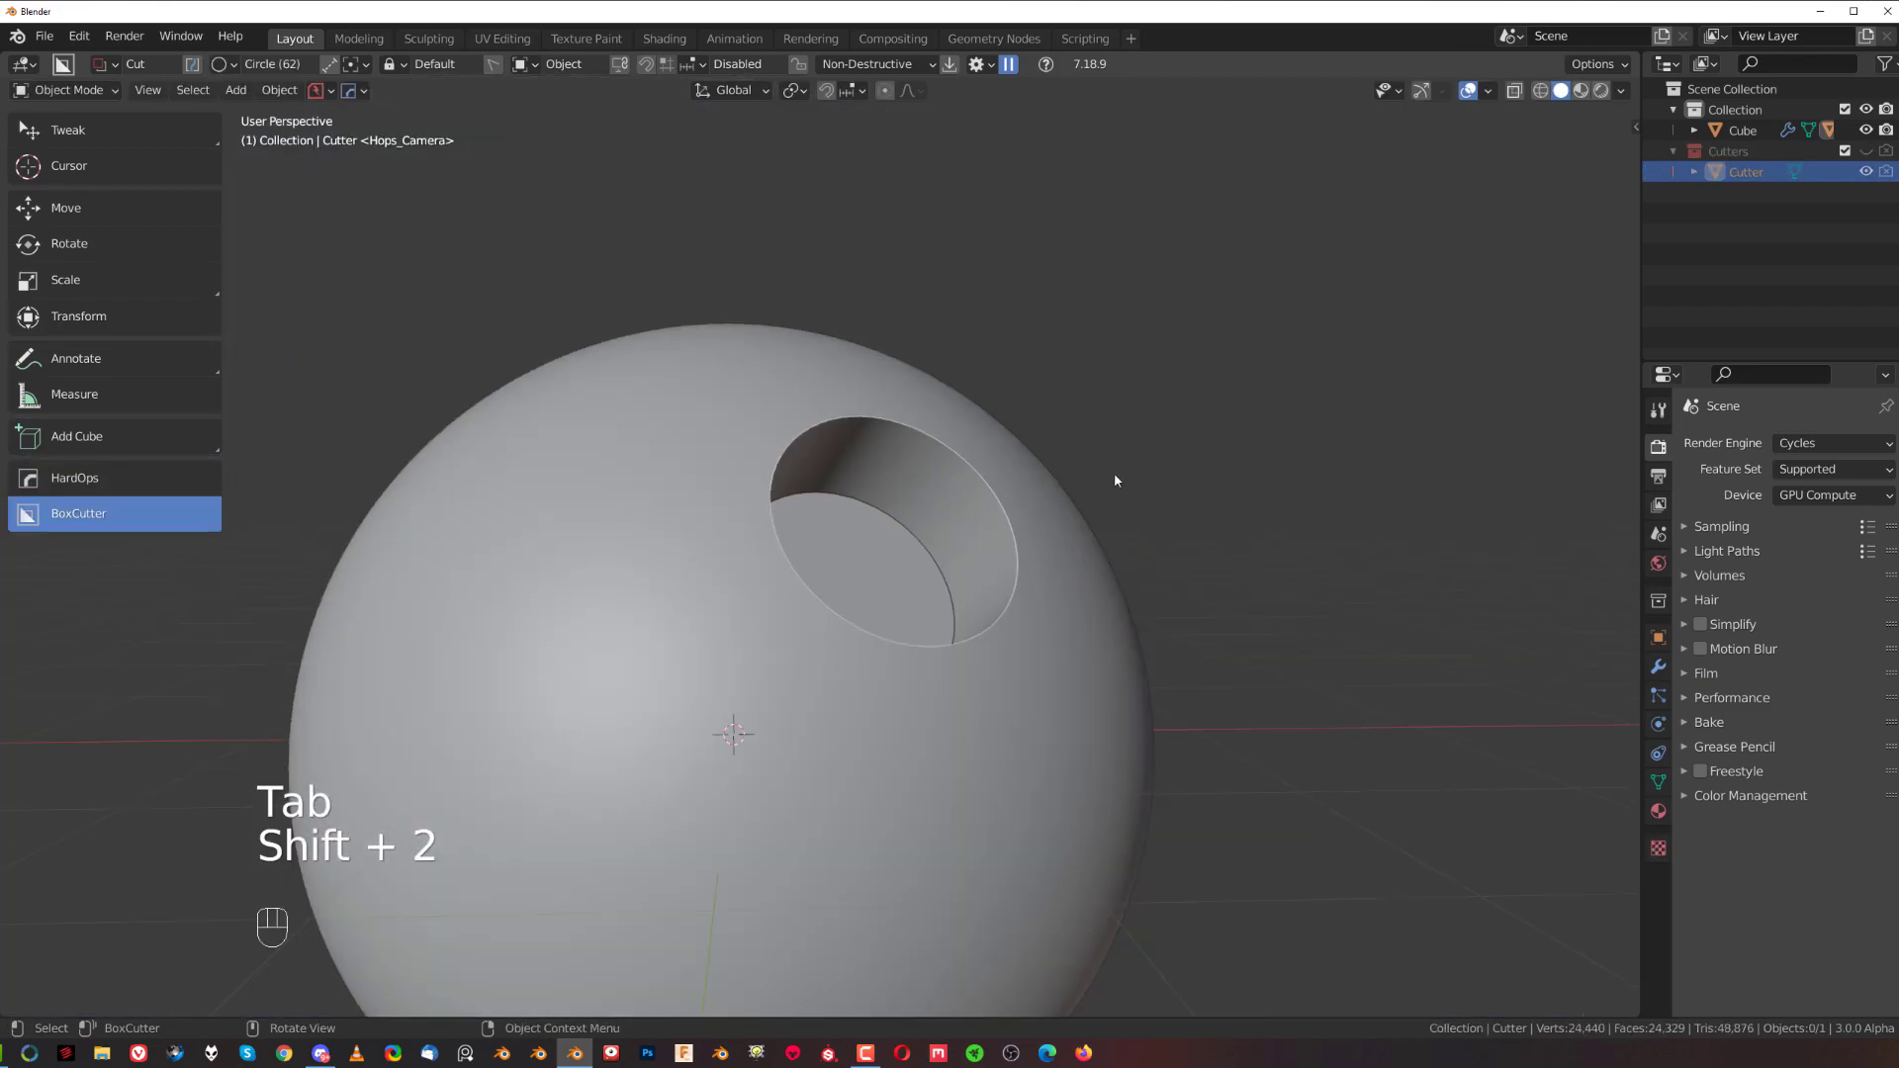
{"action": "scroll", "coordinate": [1115, 477], "scroll_direction": "up", "scroll_amount": 6}
{"action": "middle_click_drag", "start_coordinate": [1148, 418], "coordinate": [779, 467], "text": "shift"}
{"action": "middle_click_drag", "start_coordinate": [869, 559], "coordinate": [780, 449]}
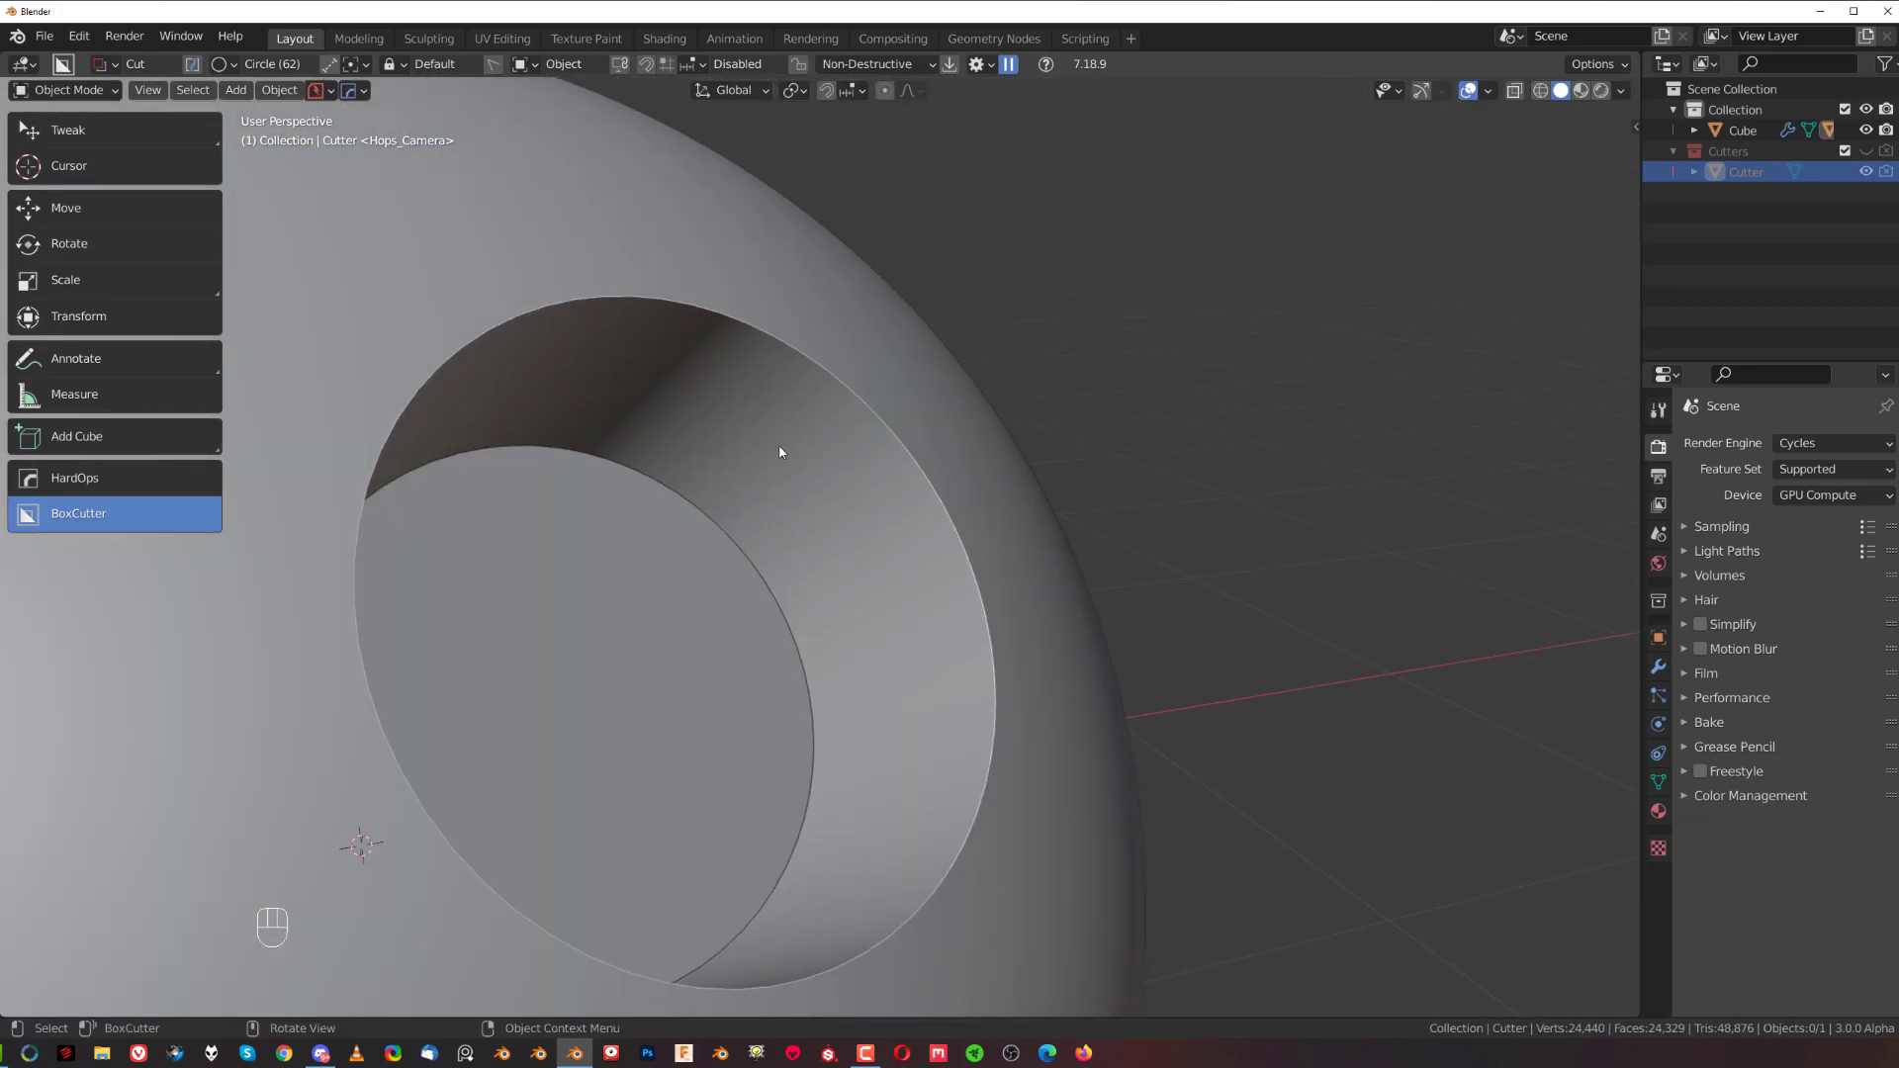
{"action": "left_click", "coordinate": [778, 453]}
{"action": "key", "text": "q"}
{"action": "left_click", "coordinate": [769, 466]}
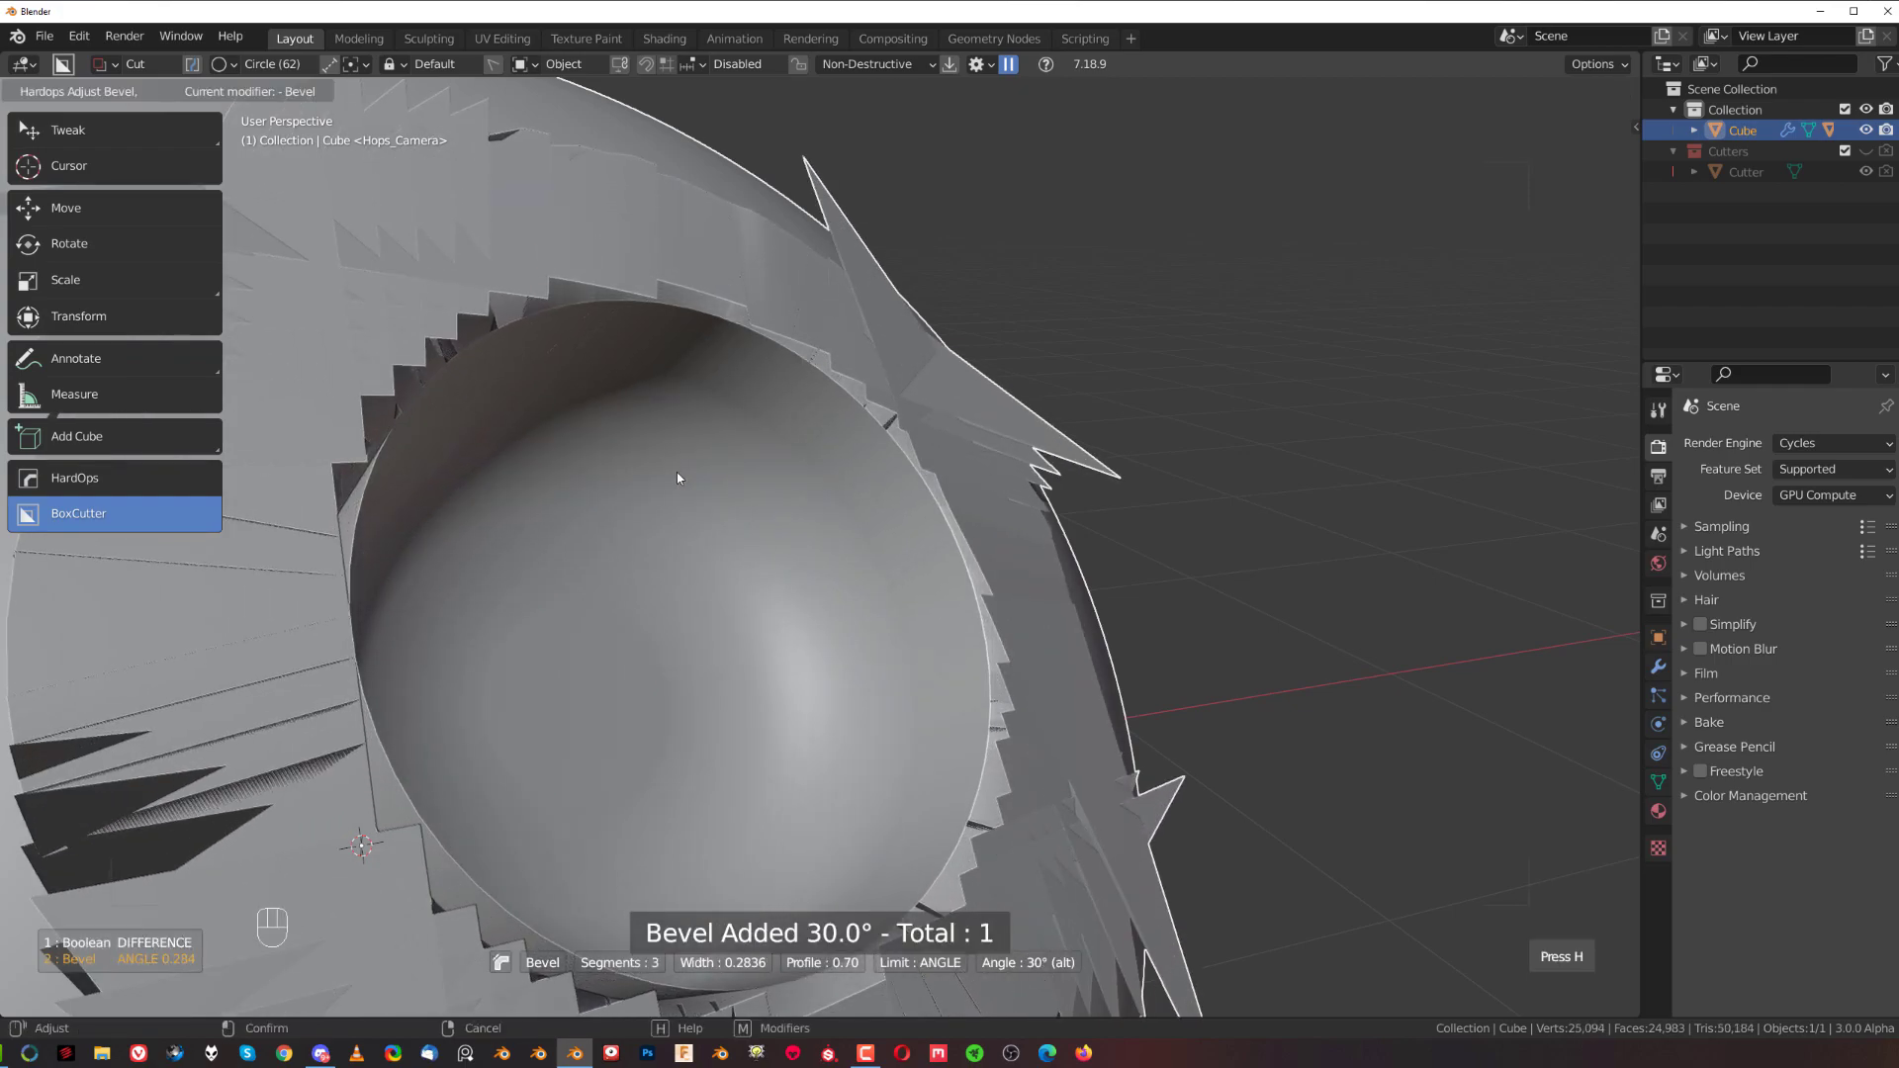
{"action": "right_click", "coordinate": [766, 482]}
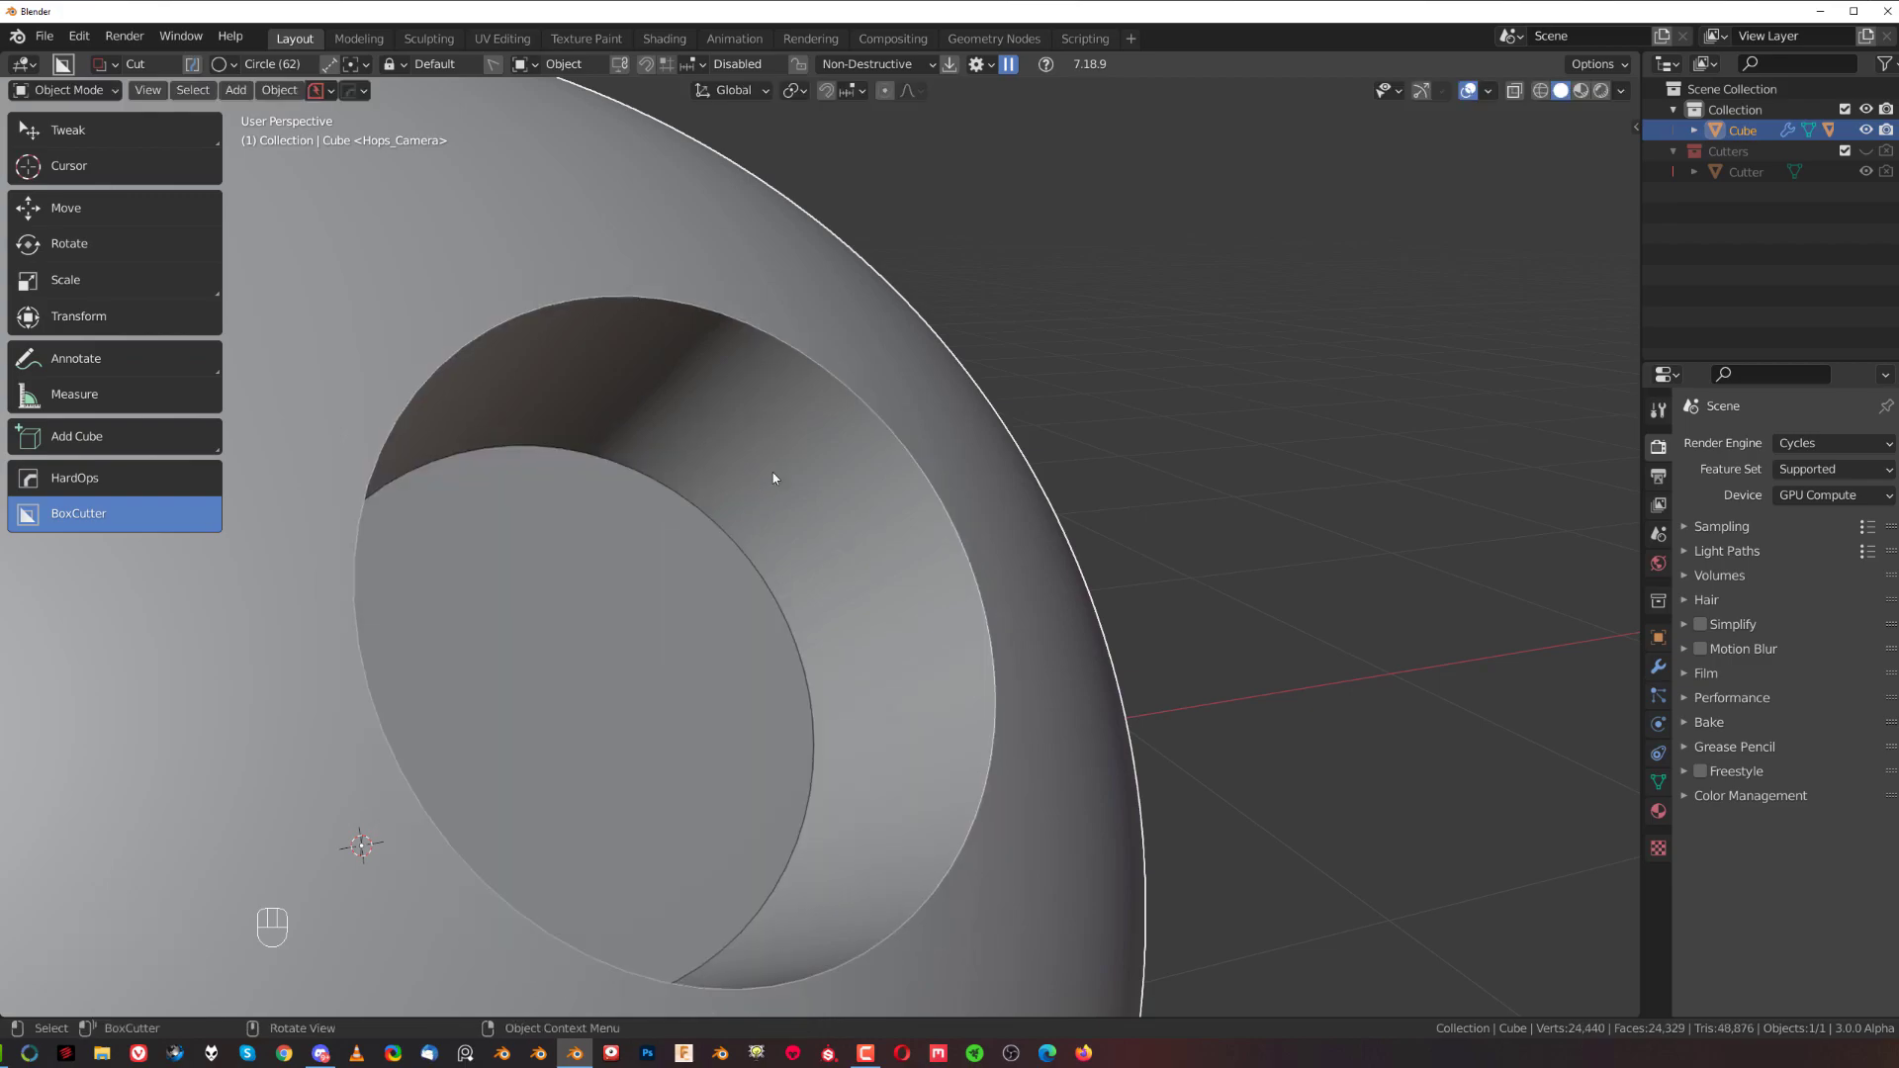
Sharpen the sphere and apply its boolean modifier with the Hard Ops Sharpen / Apply Mods operation.
{"action": "scroll", "coordinate": [791, 474], "scroll_direction": "down", "scroll_amount": 4}
{"action": "key", "text": "ctrl+grave"}
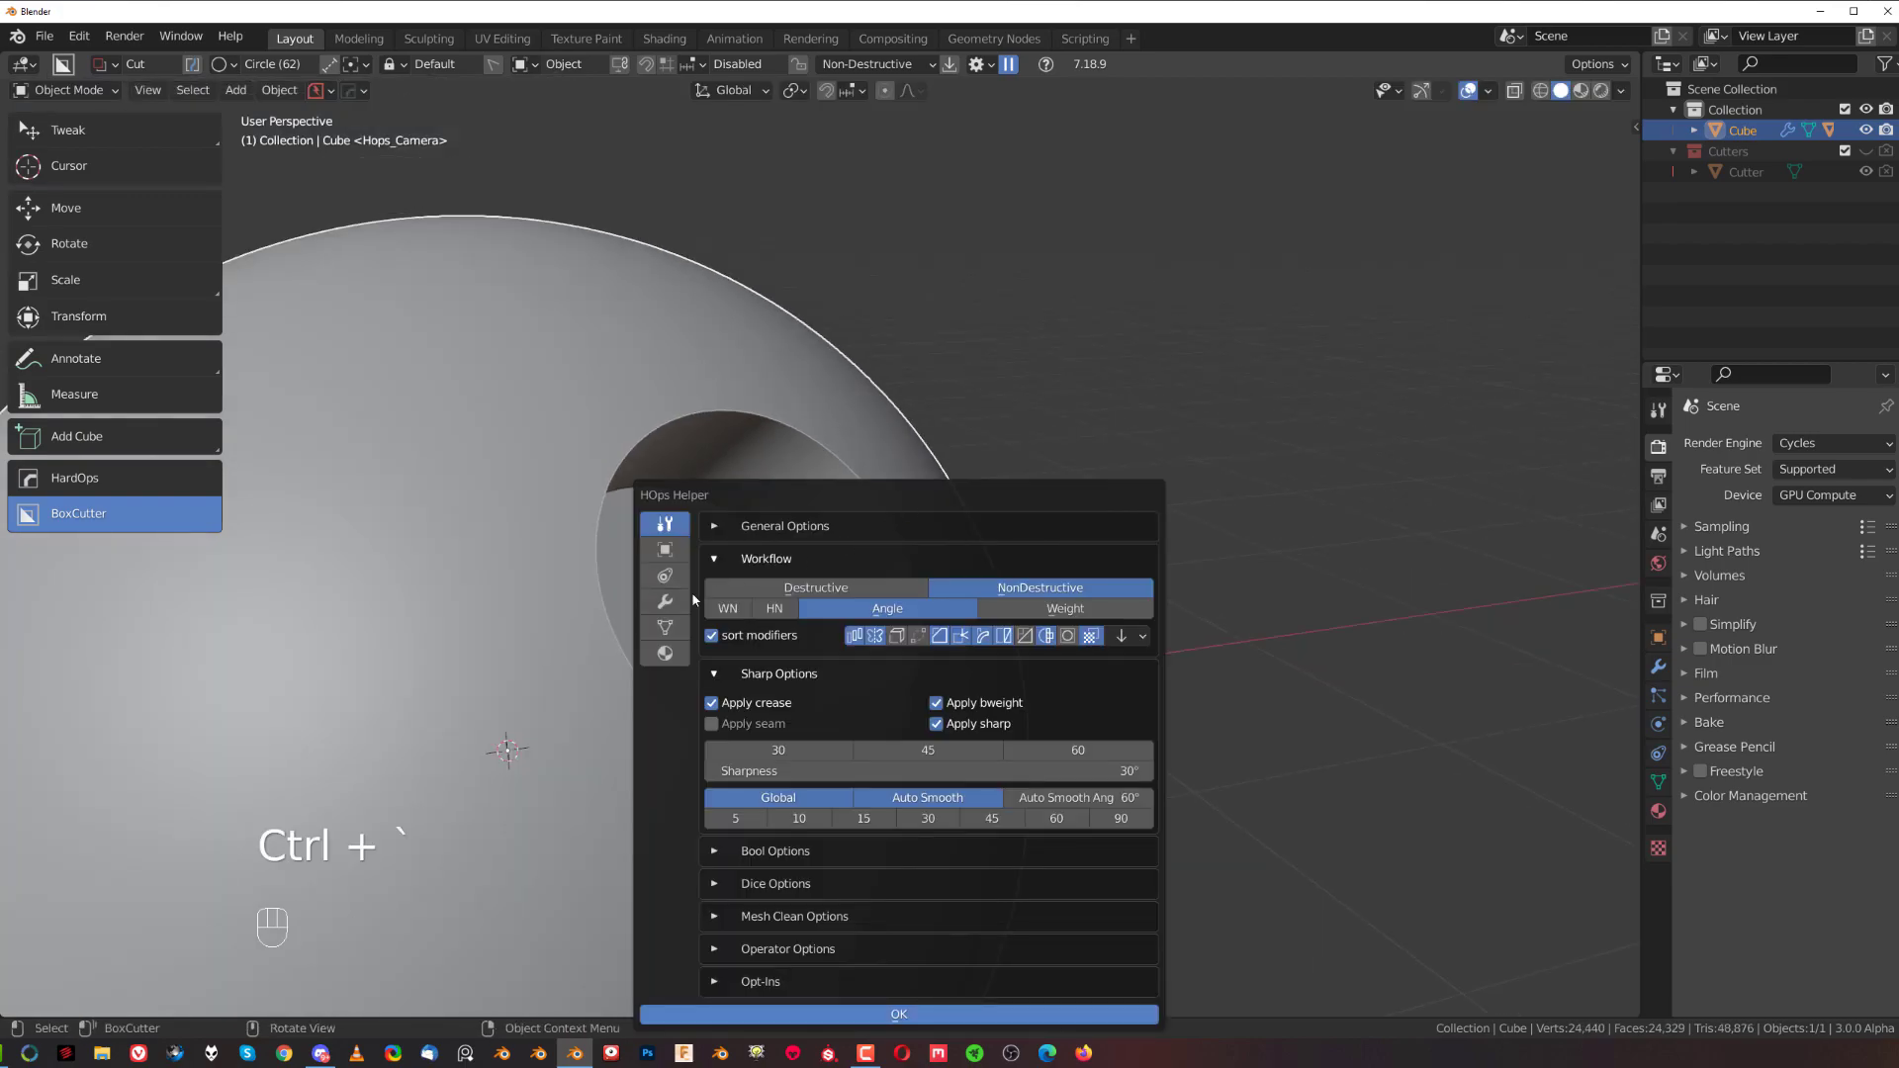
{"action": "scroll", "coordinate": [859, 473], "scroll_direction": "up", "scroll_amount": 2}
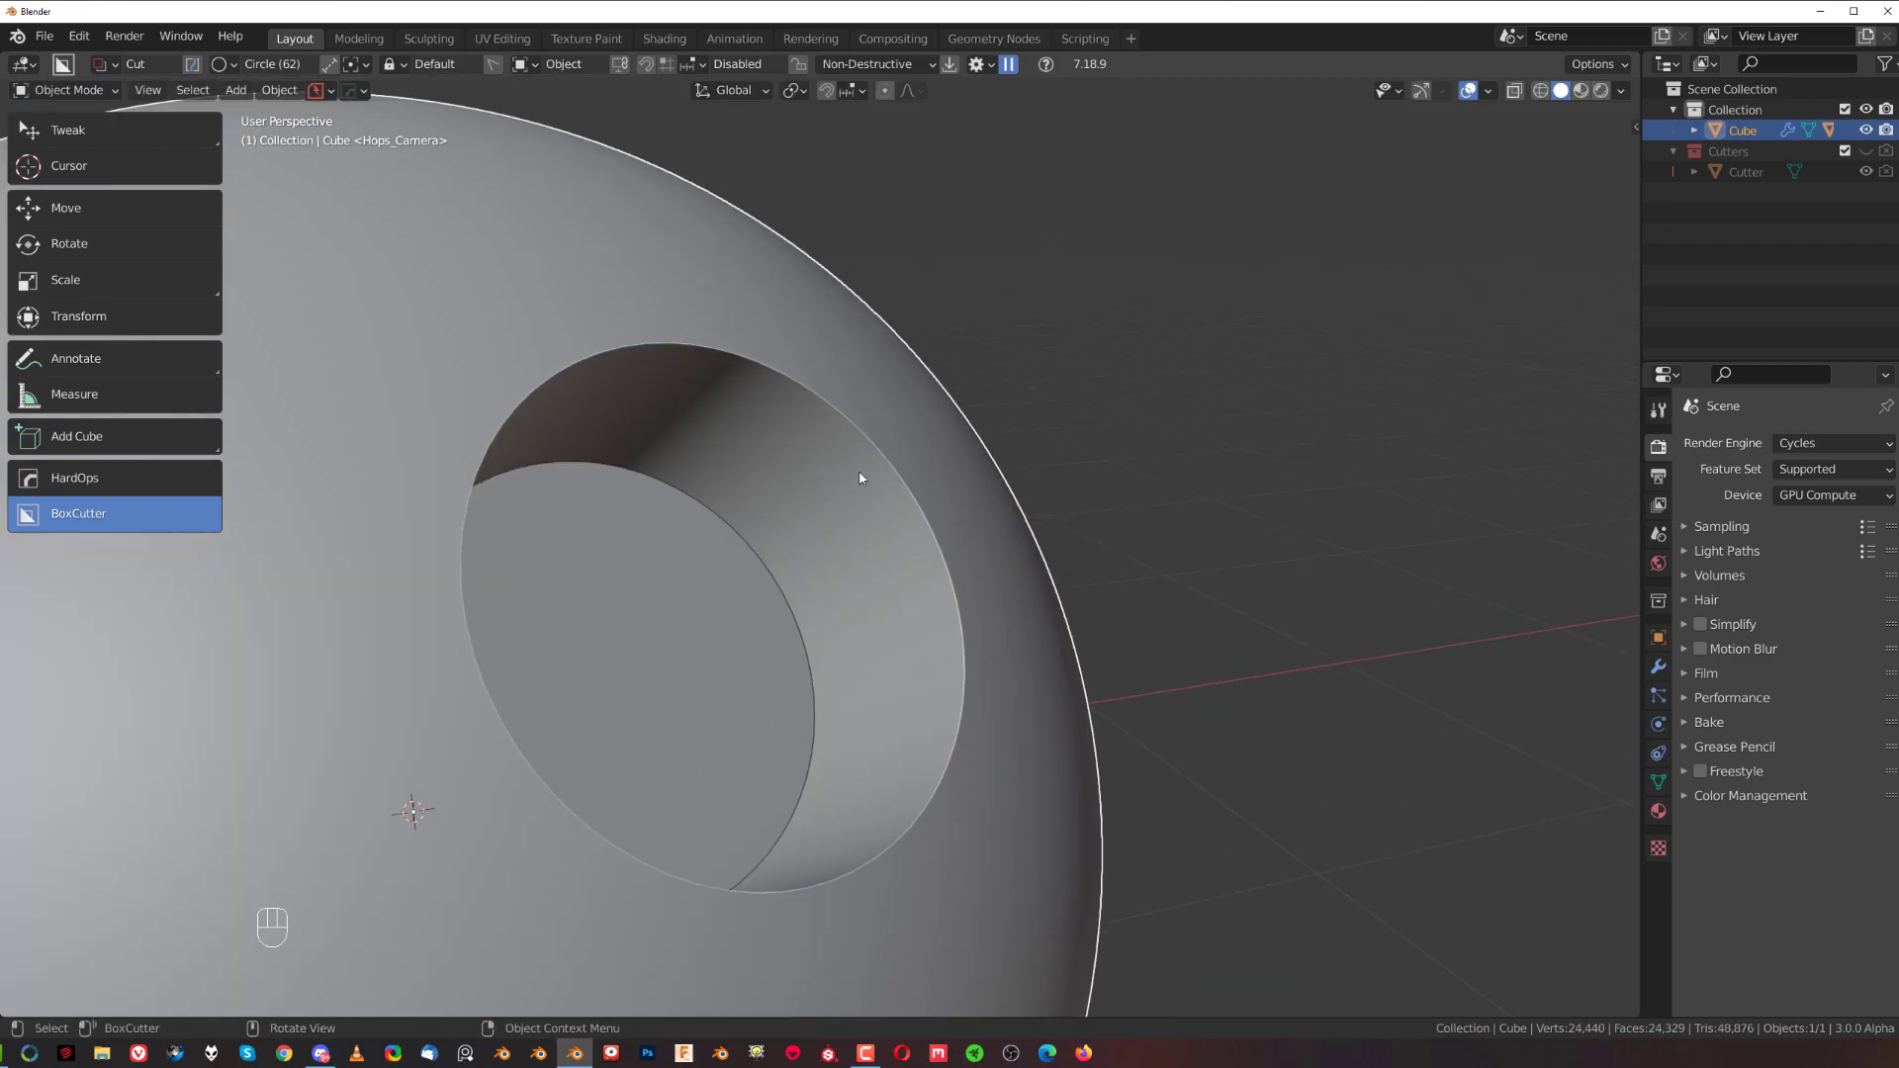
{"action": "scroll", "coordinate": [859, 472], "scroll_direction": "up", "scroll_amount": 3}
{"action": "key", "text": "q"}
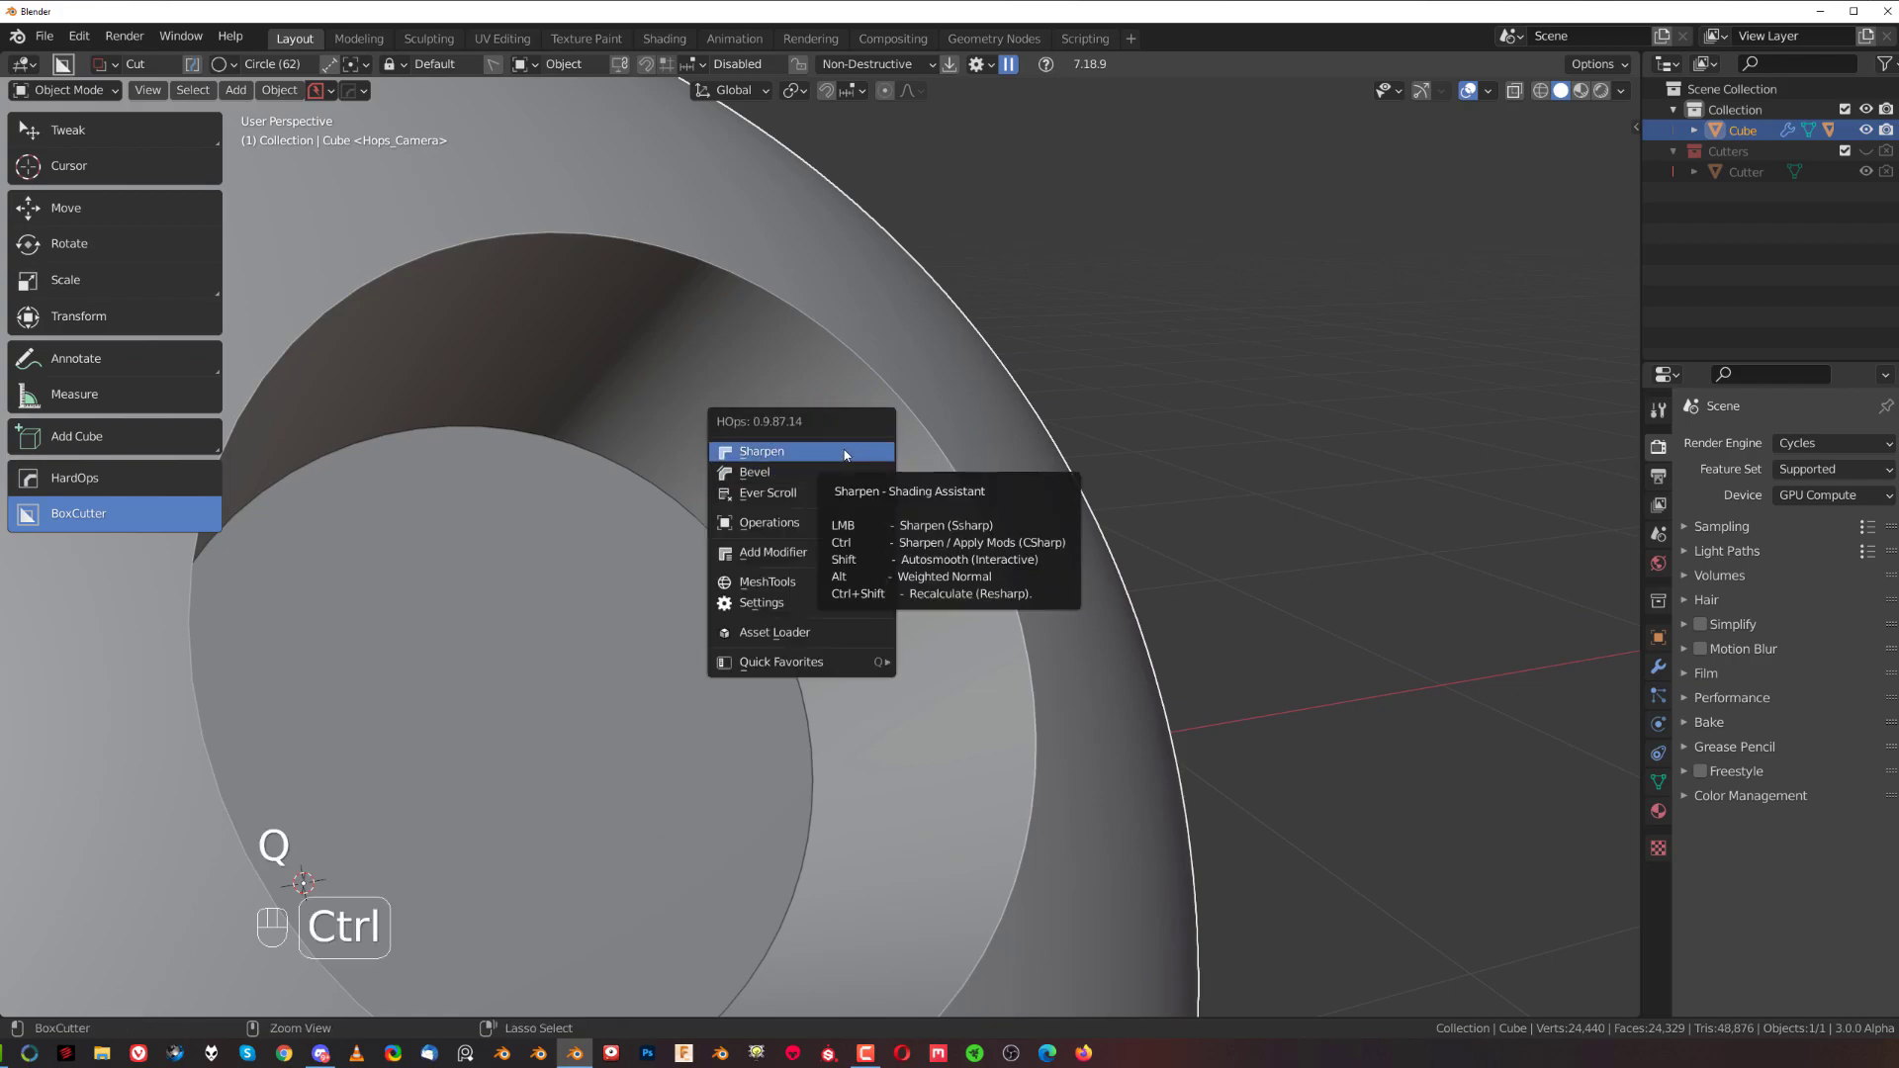
{"action": "left_click", "coordinate": [856, 474], "text": "ctrl"}
Examine the vertices and edges around the hole's rim in Edit Mode and the resulting surface in Object Mode.
{"action": "key", "text": "Tab"}
{"action": "scroll", "coordinate": [758, 407], "scroll_direction": "up", "scroll_amount": 4}
{"action": "middle_click_drag", "start_coordinate": [895, 428], "coordinate": [709, 514], "text": "shift"}
{"action": "left_click", "coordinate": [933, 431]}
{"action": "scroll", "coordinate": [880, 477], "scroll_direction": "up", "scroll_amount": 3}
{"action": "middle_click_drag", "start_coordinate": [877, 479], "coordinate": [711, 601], "text": "shift"}
{"action": "scroll", "coordinate": [744, 449], "scroll_direction": "up", "scroll_amount": 3}
{"action": "scroll", "coordinate": [685, 370], "scroll_direction": "down", "scroll_amount": 3}
{"action": "scroll", "coordinate": [688, 426], "scroll_direction": "up", "scroll_amount": 6}
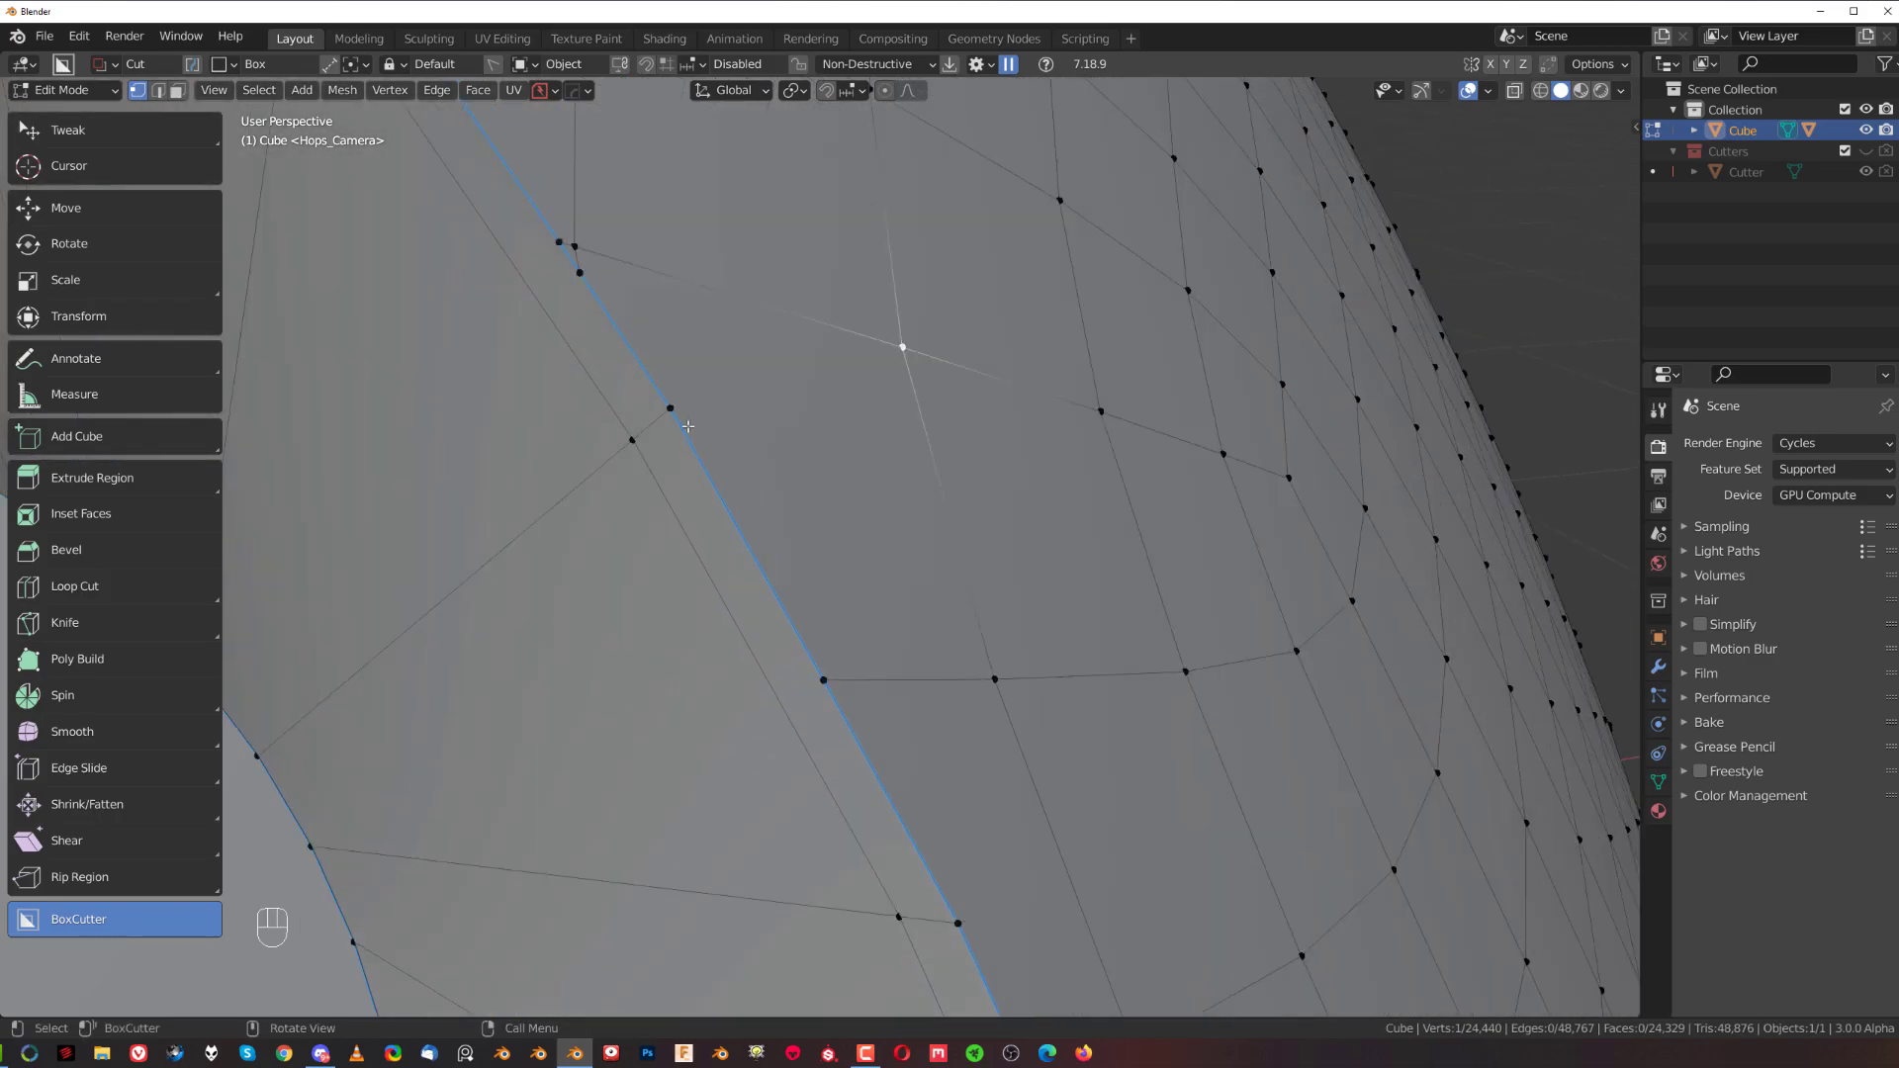
{"action": "scroll", "coordinate": [577, 241], "scroll_direction": "down", "scroll_amount": 12}
{"action": "middle_click_drag", "start_coordinate": [828, 524], "coordinate": [941, 436], "text": "shift"}
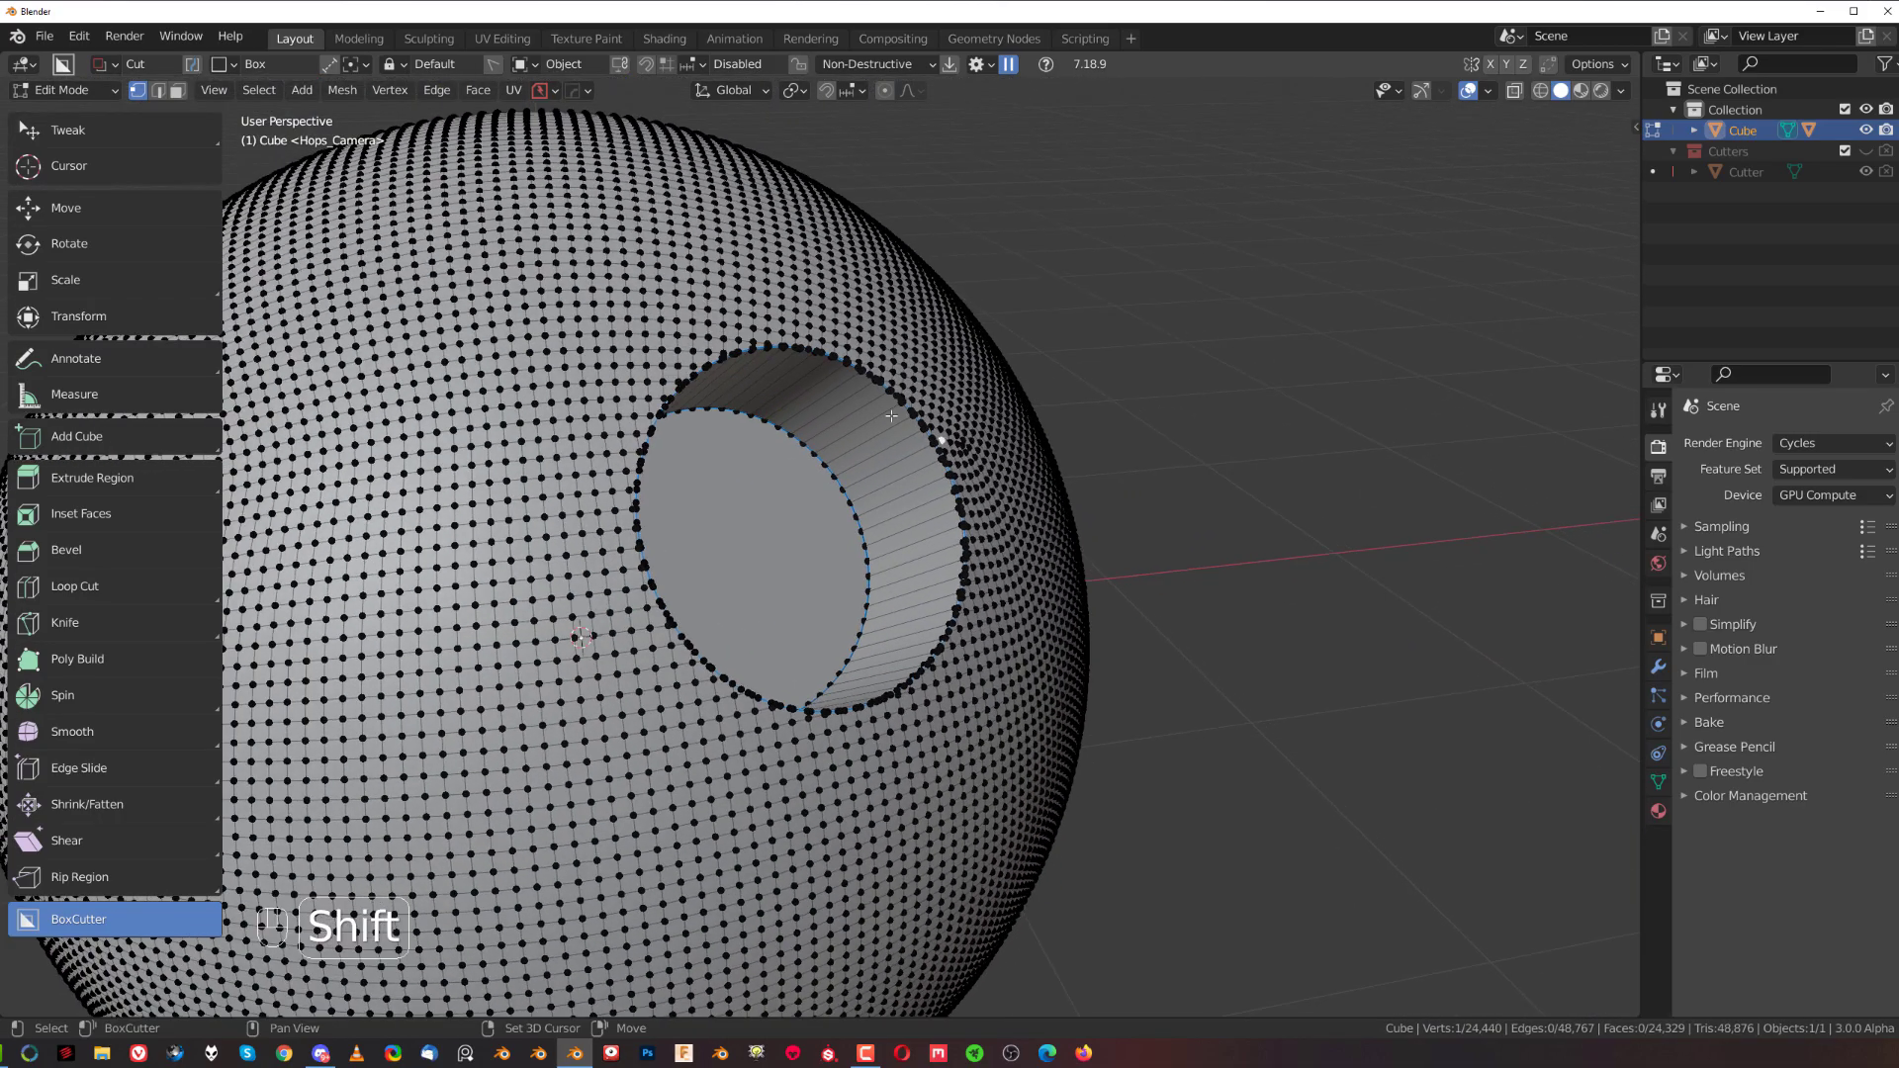
{"action": "scroll", "coordinate": [940, 437], "scroll_direction": "up", "scroll_amount": 3}
{"action": "middle_click_drag", "start_coordinate": [824, 457], "coordinate": [964, 544]}
{"action": "key", "text": "Tab"}
{"action": "scroll", "coordinate": [964, 544], "scroll_direction": "down", "scroll_amount": 5}
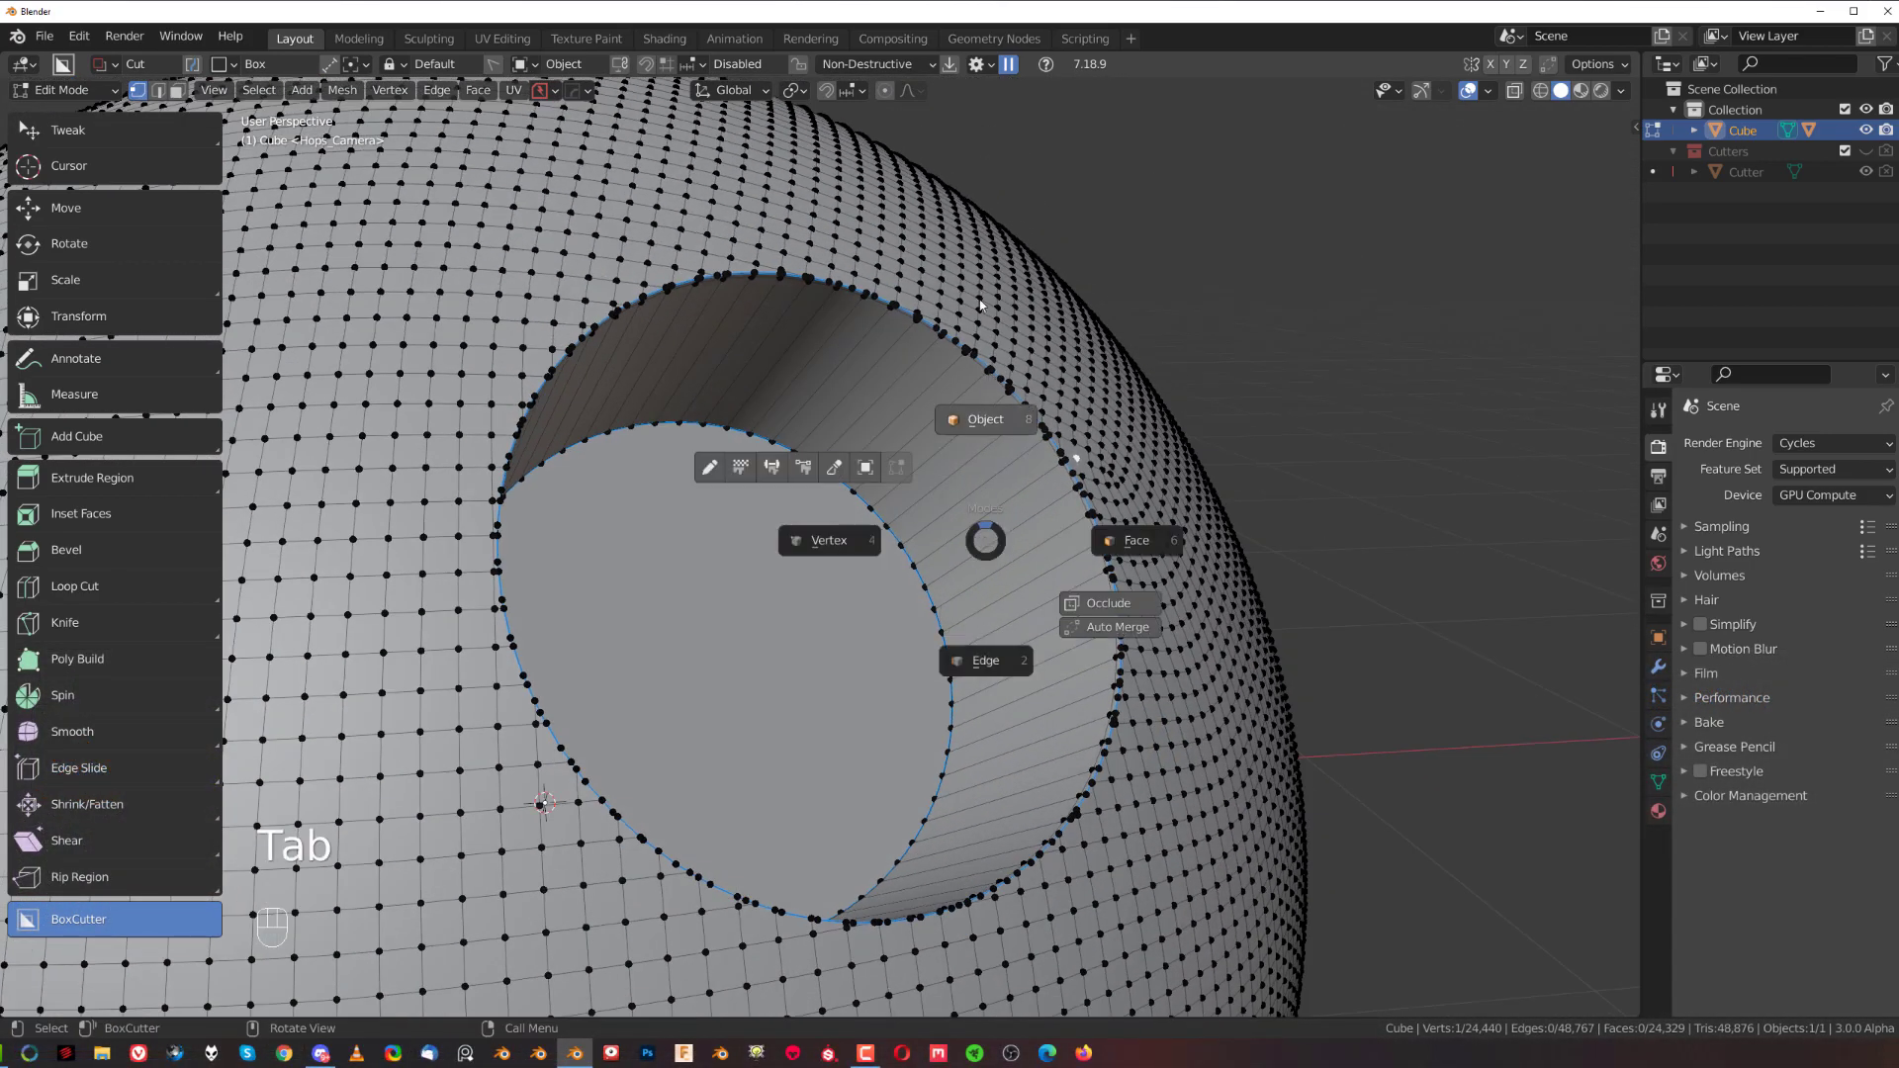
{"action": "scroll", "coordinate": [962, 518], "scroll_direction": "up", "scroll_amount": 4}
{"action": "middle_click_drag", "start_coordinate": [841, 474], "coordinate": [875, 466]}
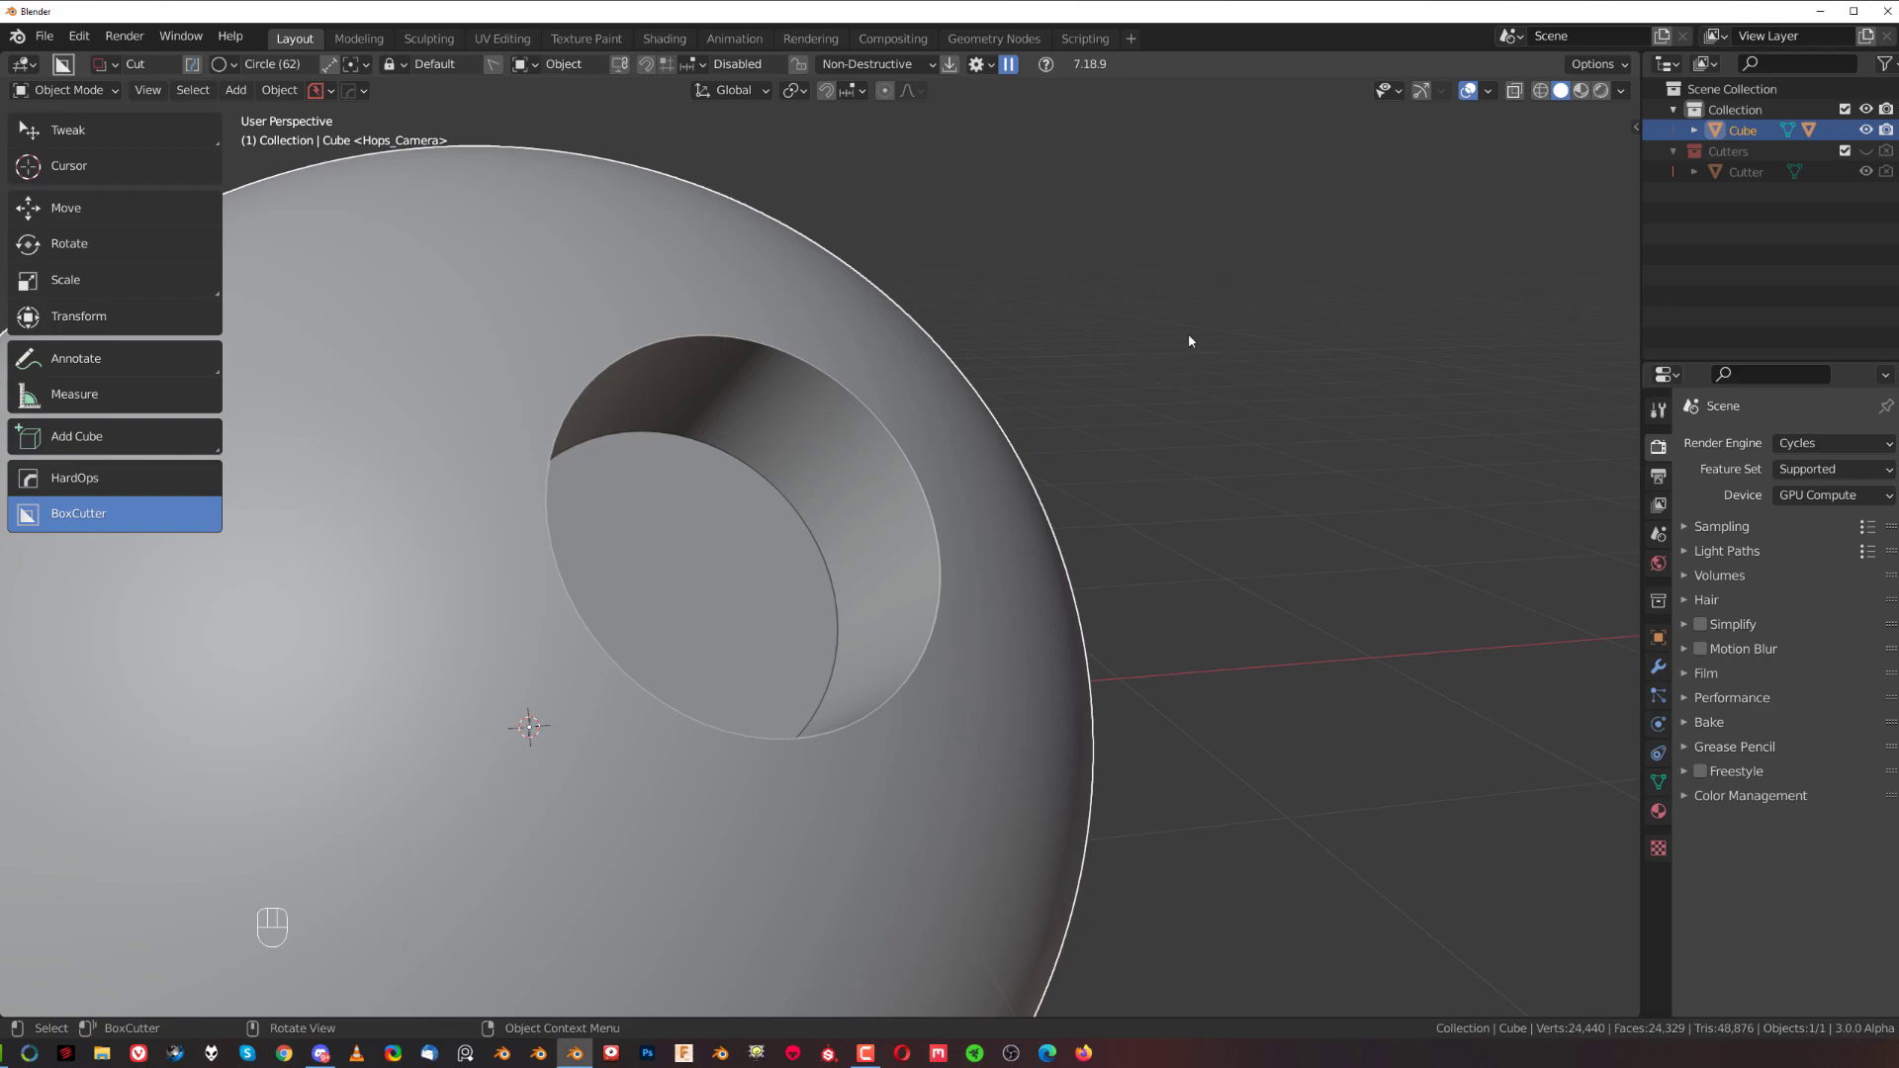
Apply the sy_alum_matte material from the KIT OPS KO-Metal pack to the sphere.
{"action": "key", "text": "n"}
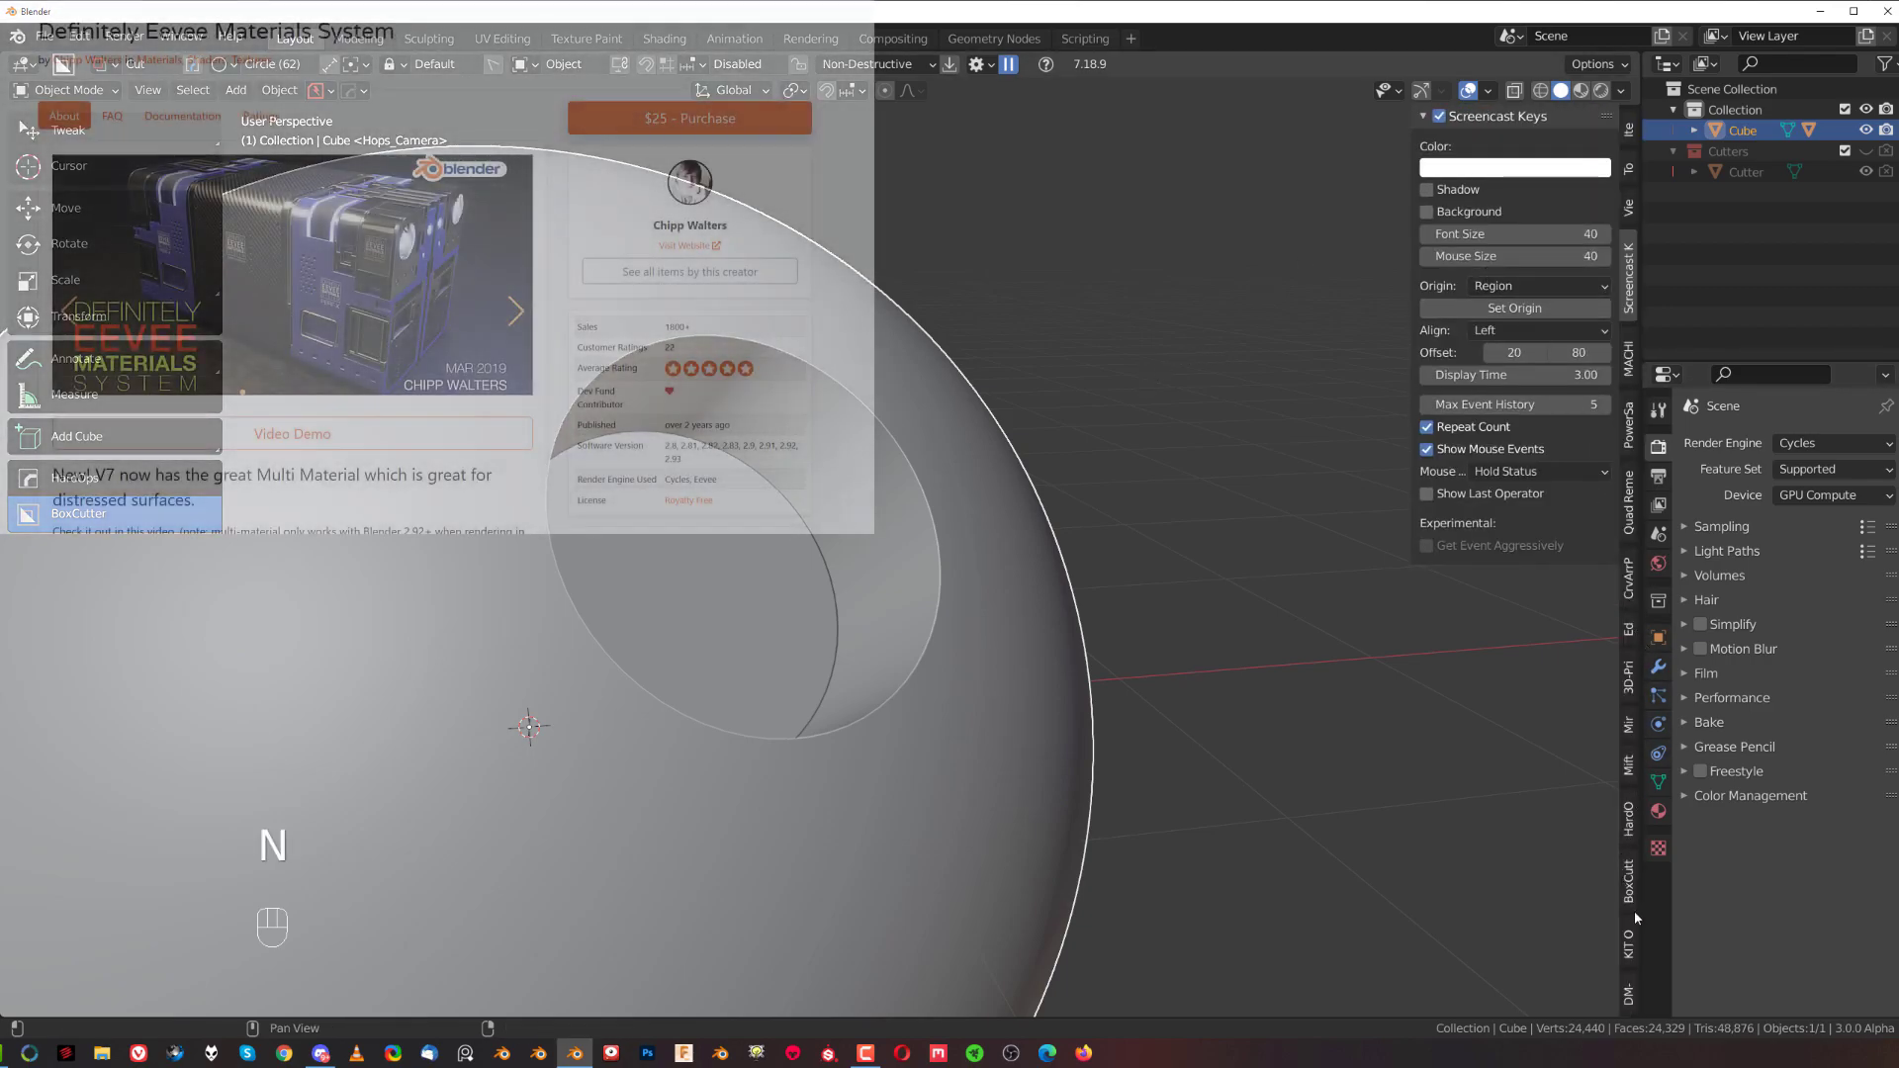
{"action": "left_click", "coordinate": [1631, 945]}
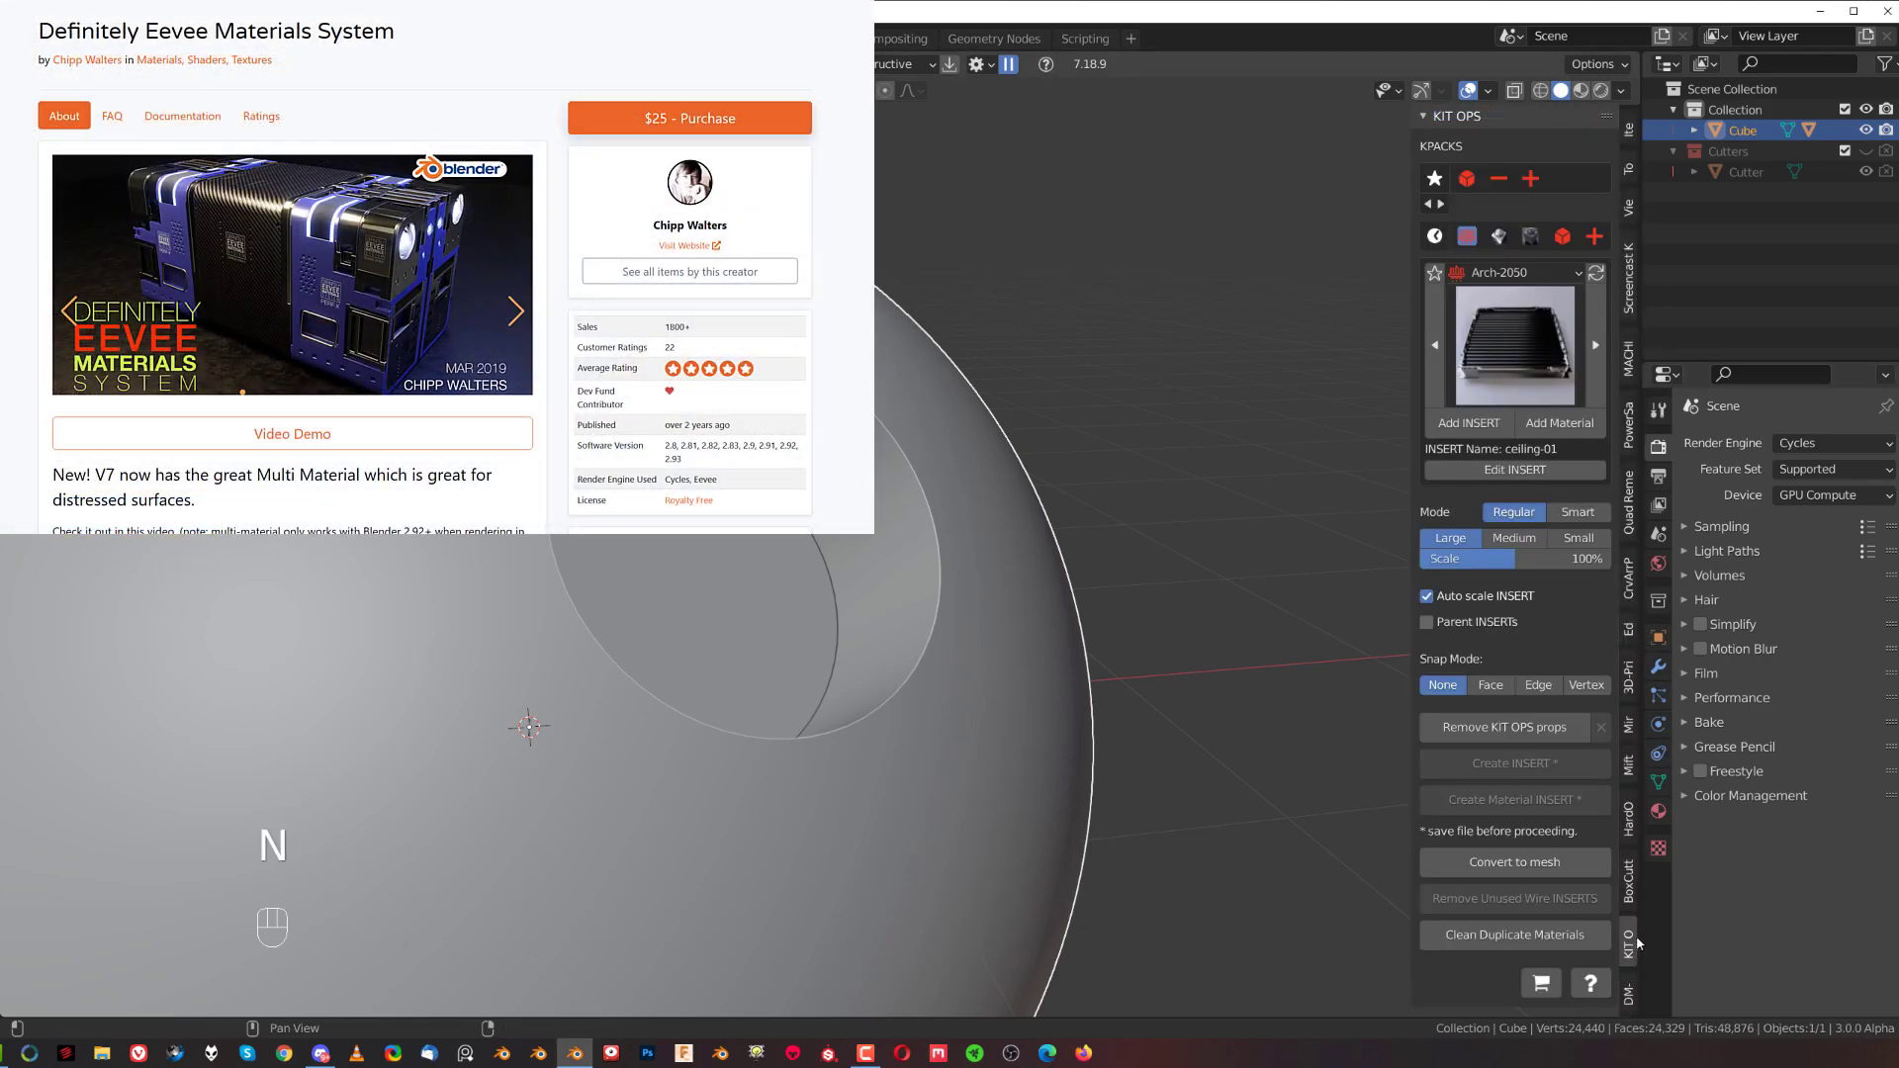
{"action": "left_click", "coordinate": [1511, 275]}
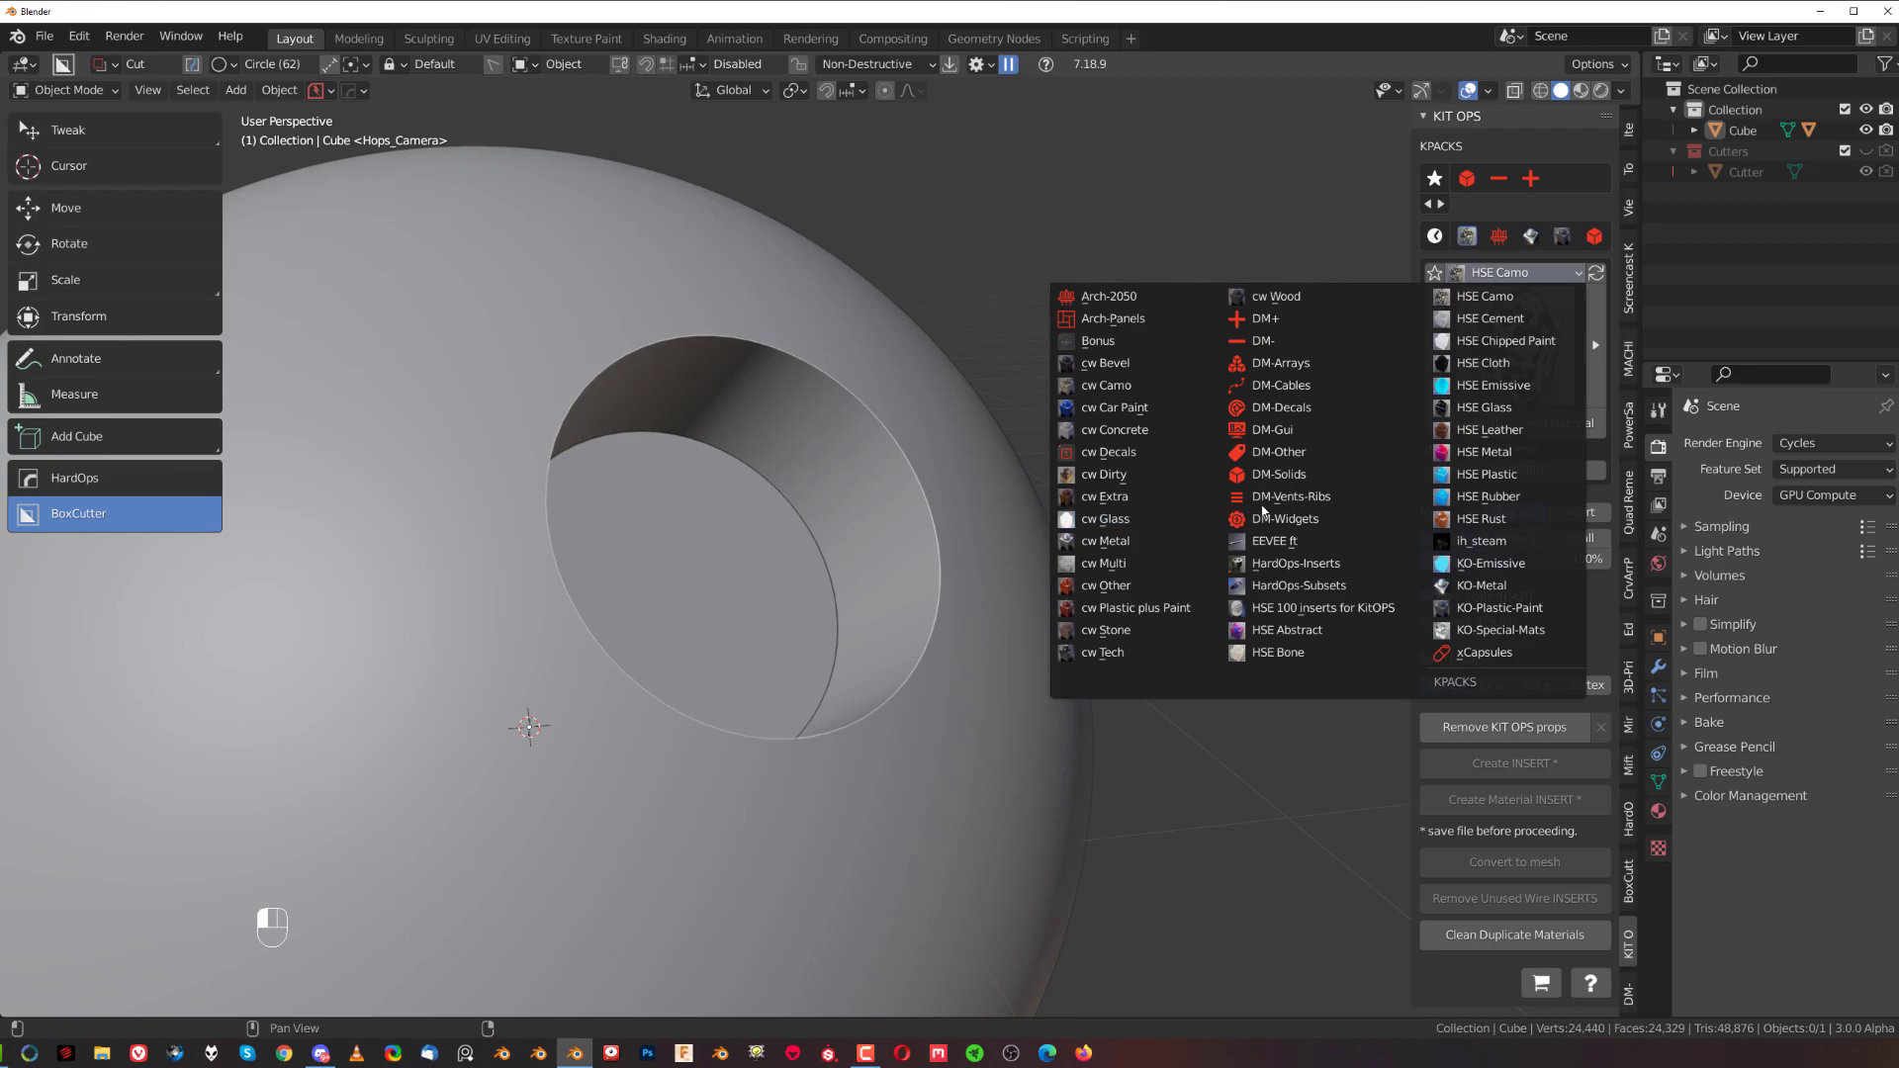
{"action": "left_click", "coordinate": [1479, 588]}
{"action": "left_click", "coordinate": [973, 463]}
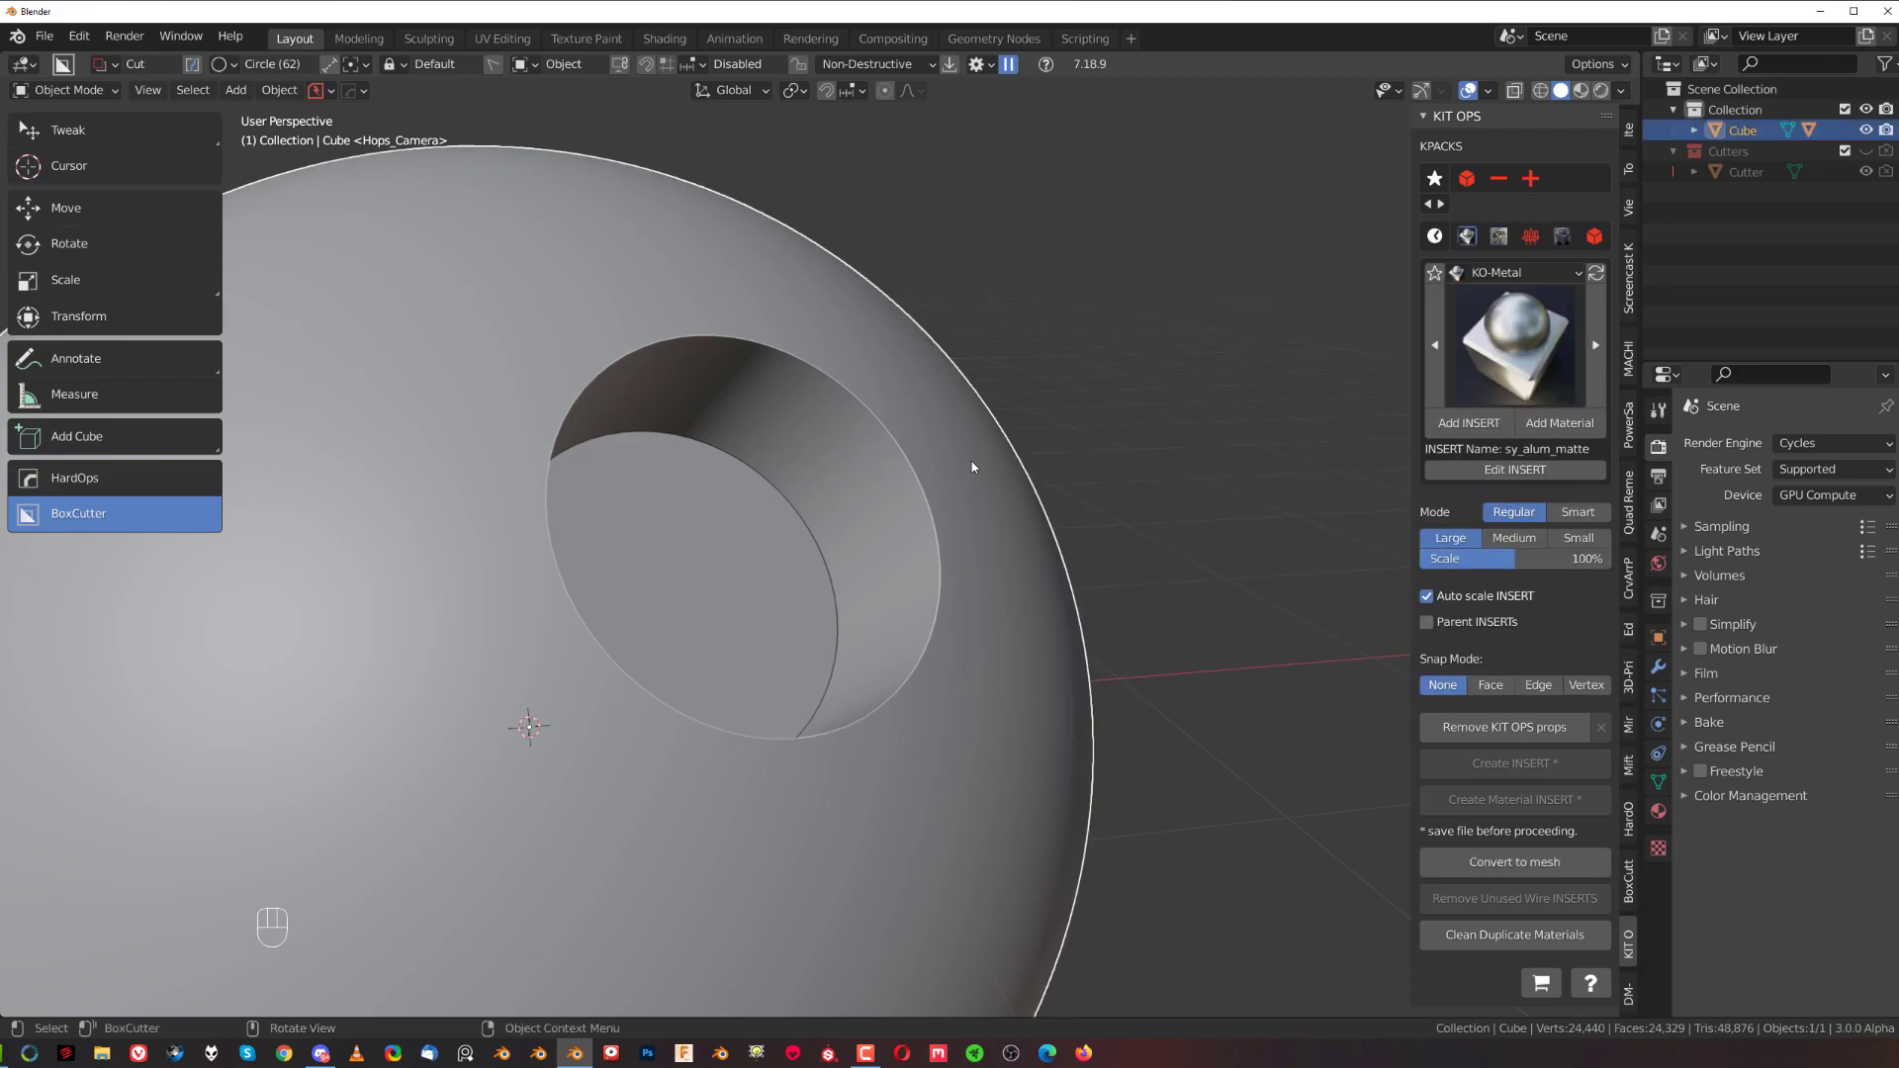
{"action": "left_click", "coordinate": [1560, 423]}
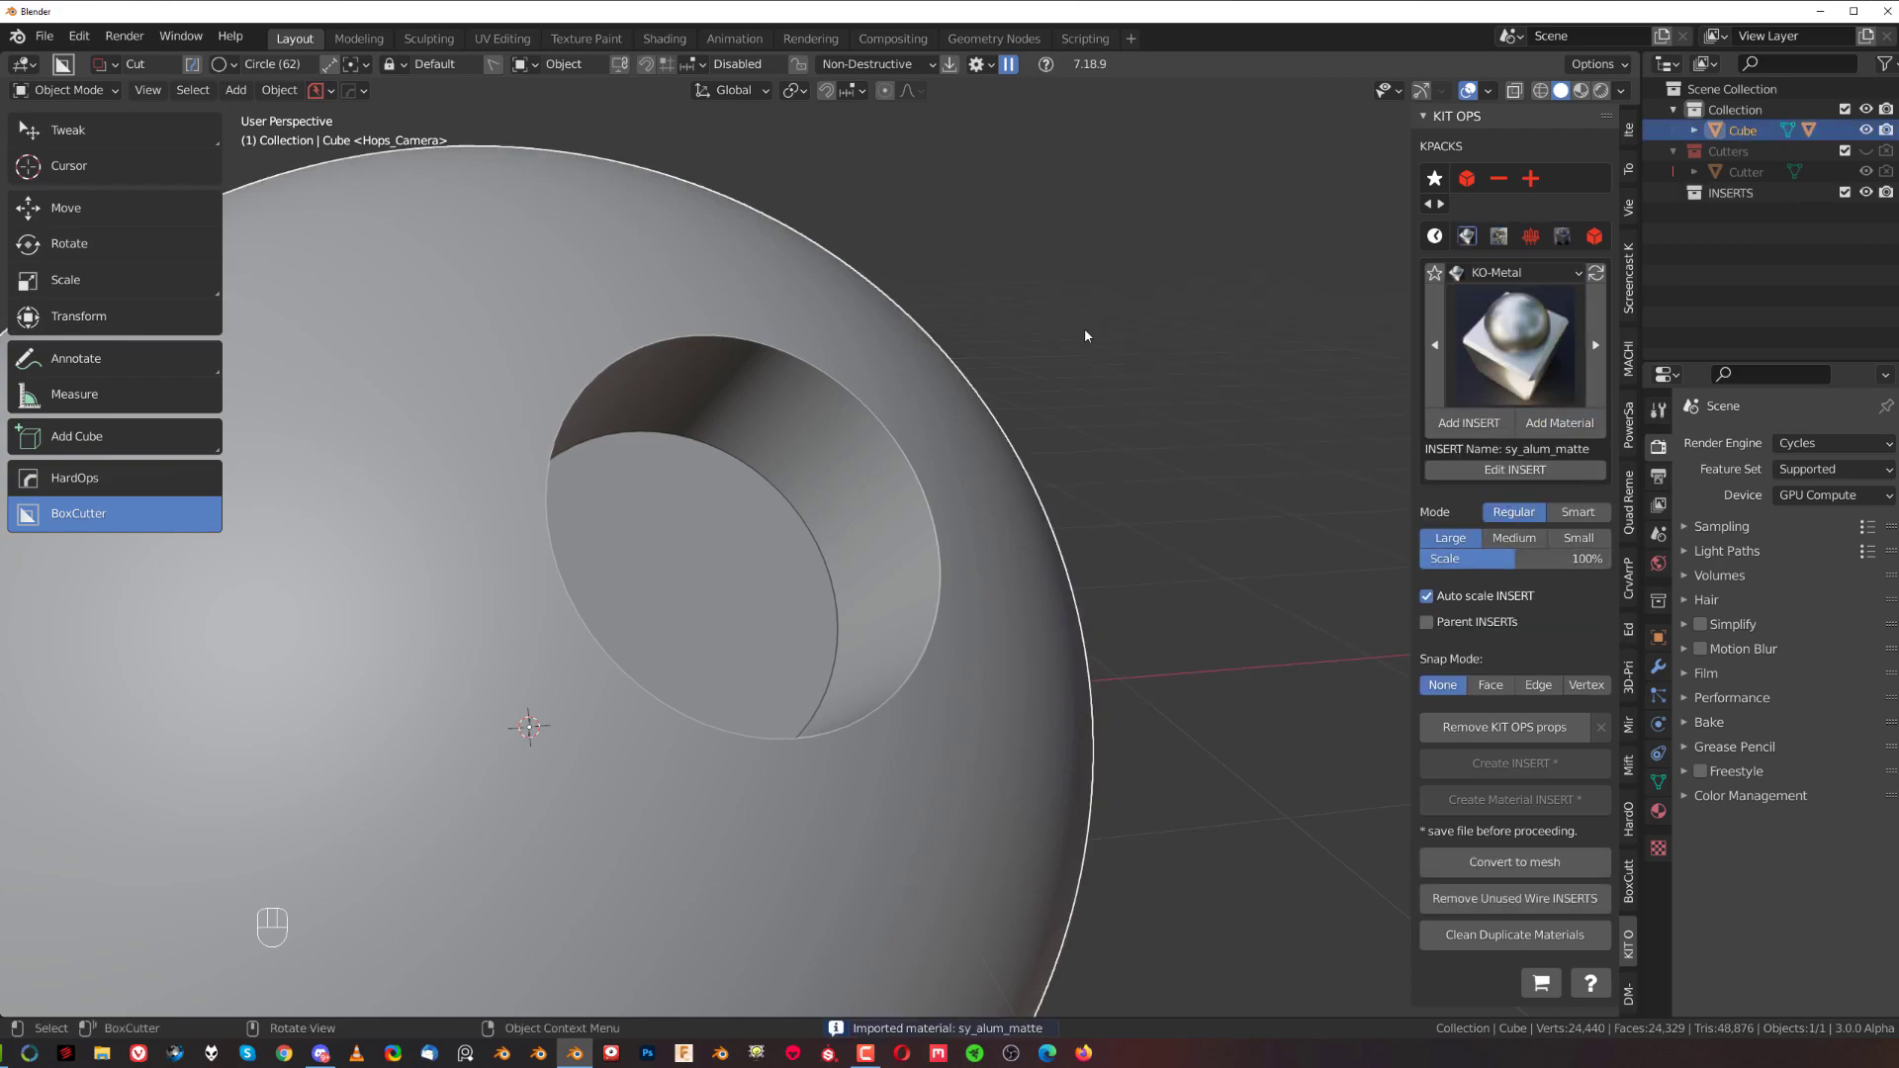
Switch to Material Preview shading and inspect the metal shading around the hole's rim.
{"action": "left_click", "coordinate": [1580, 90]}
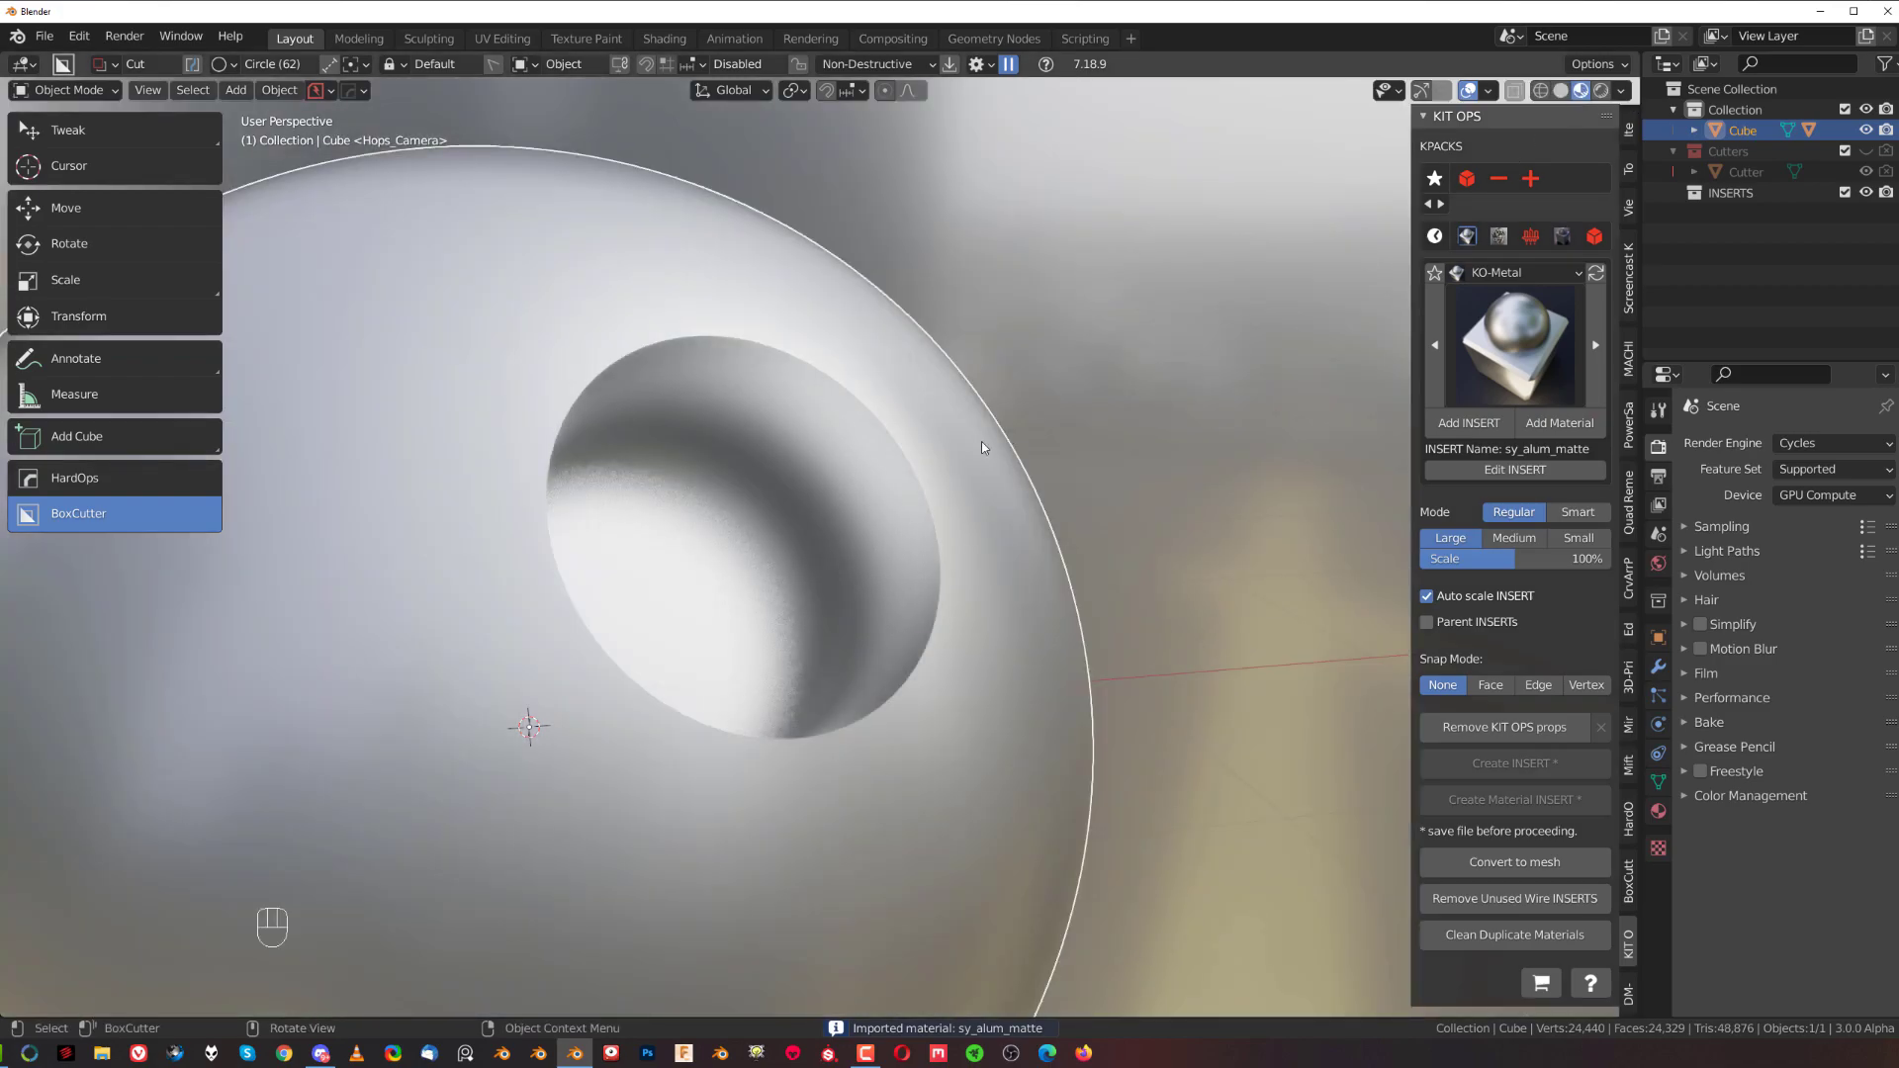
{"action": "middle_click_drag", "start_coordinate": [949, 474], "coordinate": [1030, 454]}
{"action": "scroll", "coordinate": [878, 541], "scroll_direction": "up", "scroll_amount": 2}
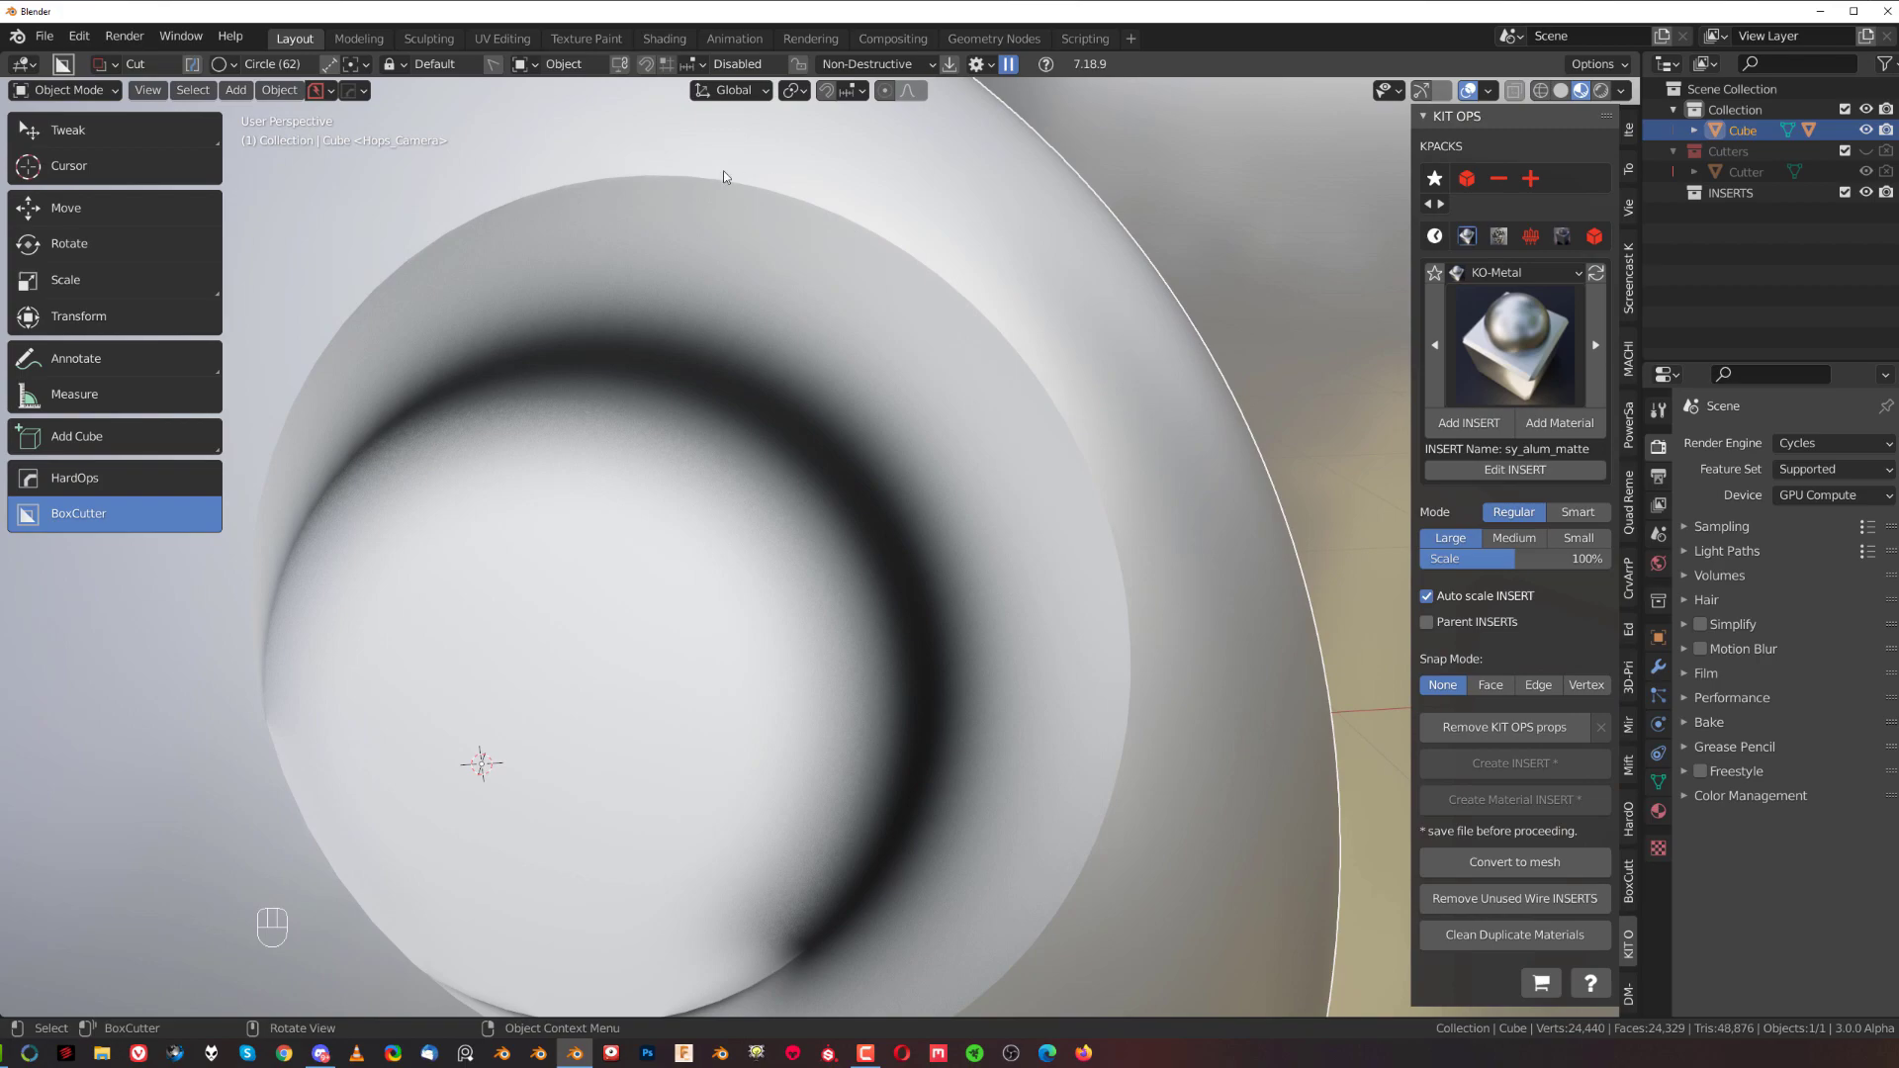
{"action": "mouse_move", "coordinate": [1135, 683]}
{"action": "middle_mouse_down"}
{"action": "mouse_move", "coordinate": [971, 767]}
{"action": "mouse_move", "coordinate": [1010, 681]}
{"action": "middle_mouse_up"}
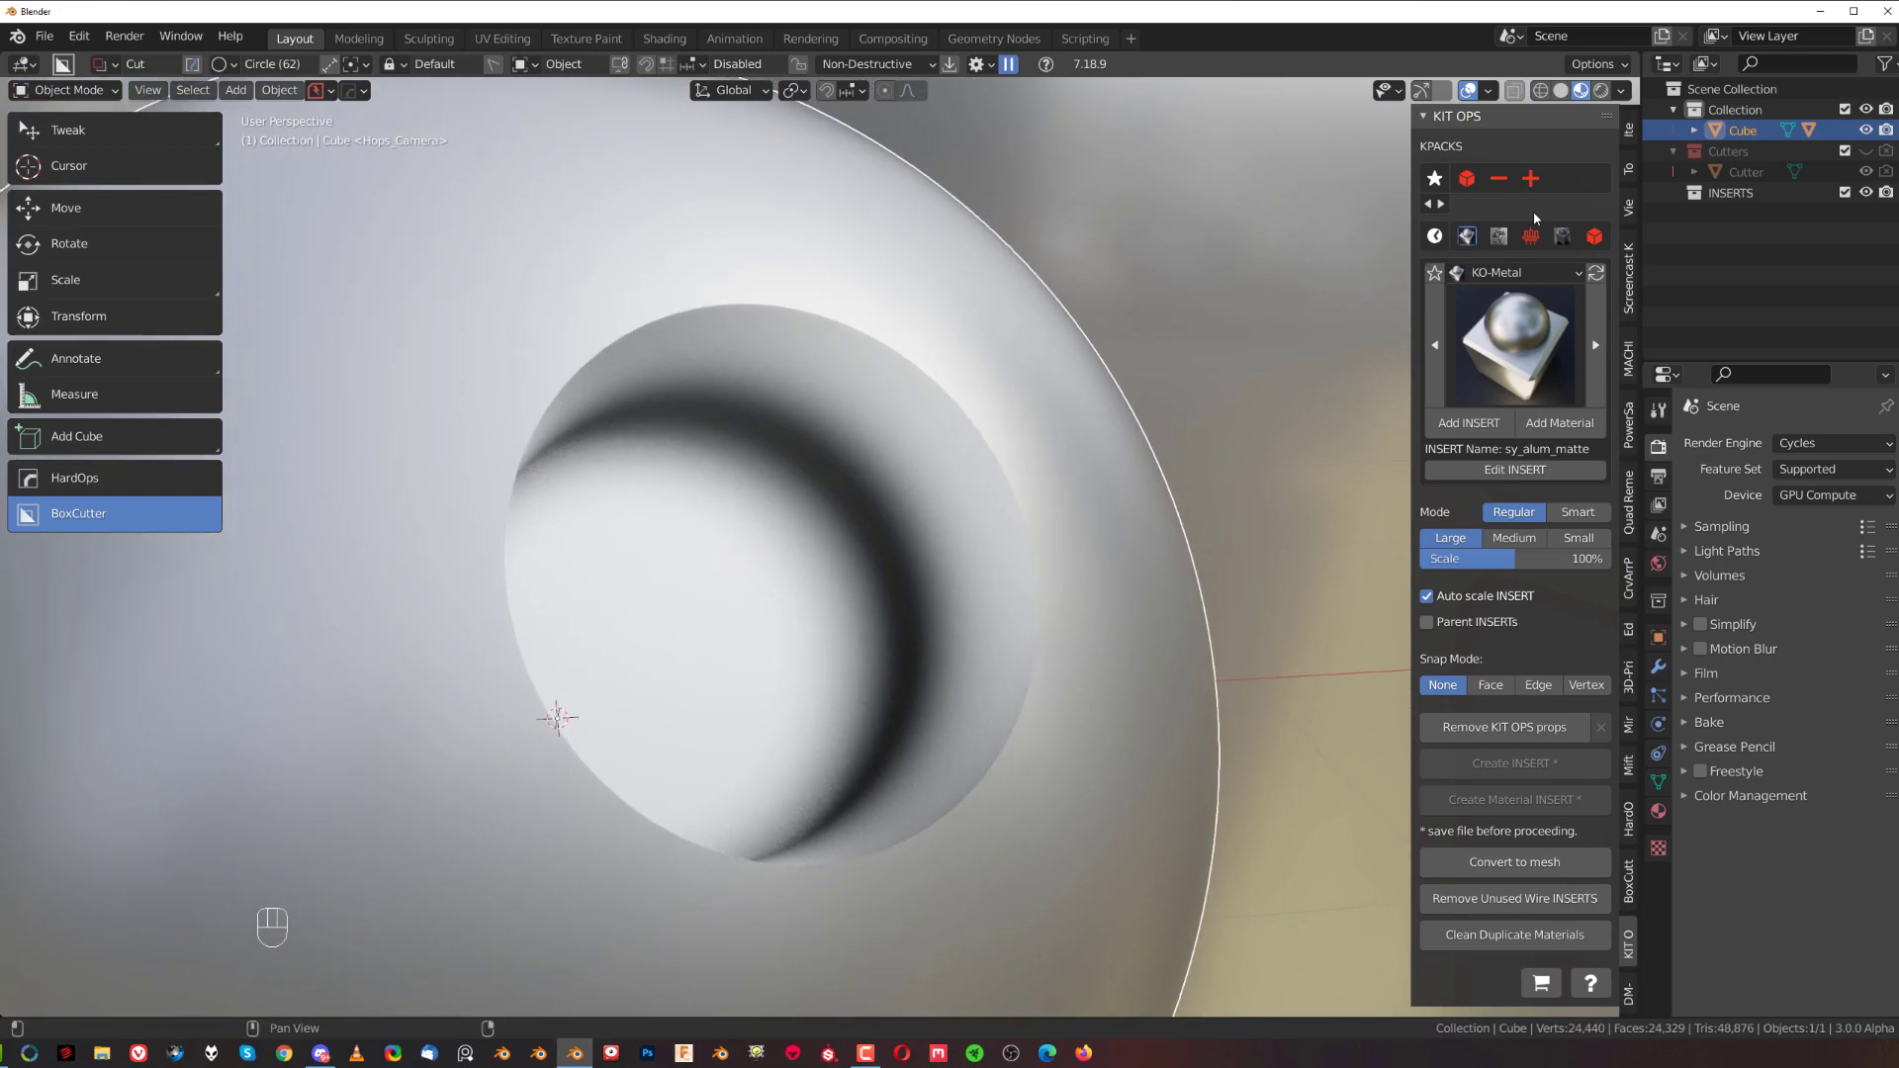
Switch to Rendered shading and split off a lower area as a Shader Editor showing the World nodes.
{"action": "left_click", "coordinate": [1602, 90]}
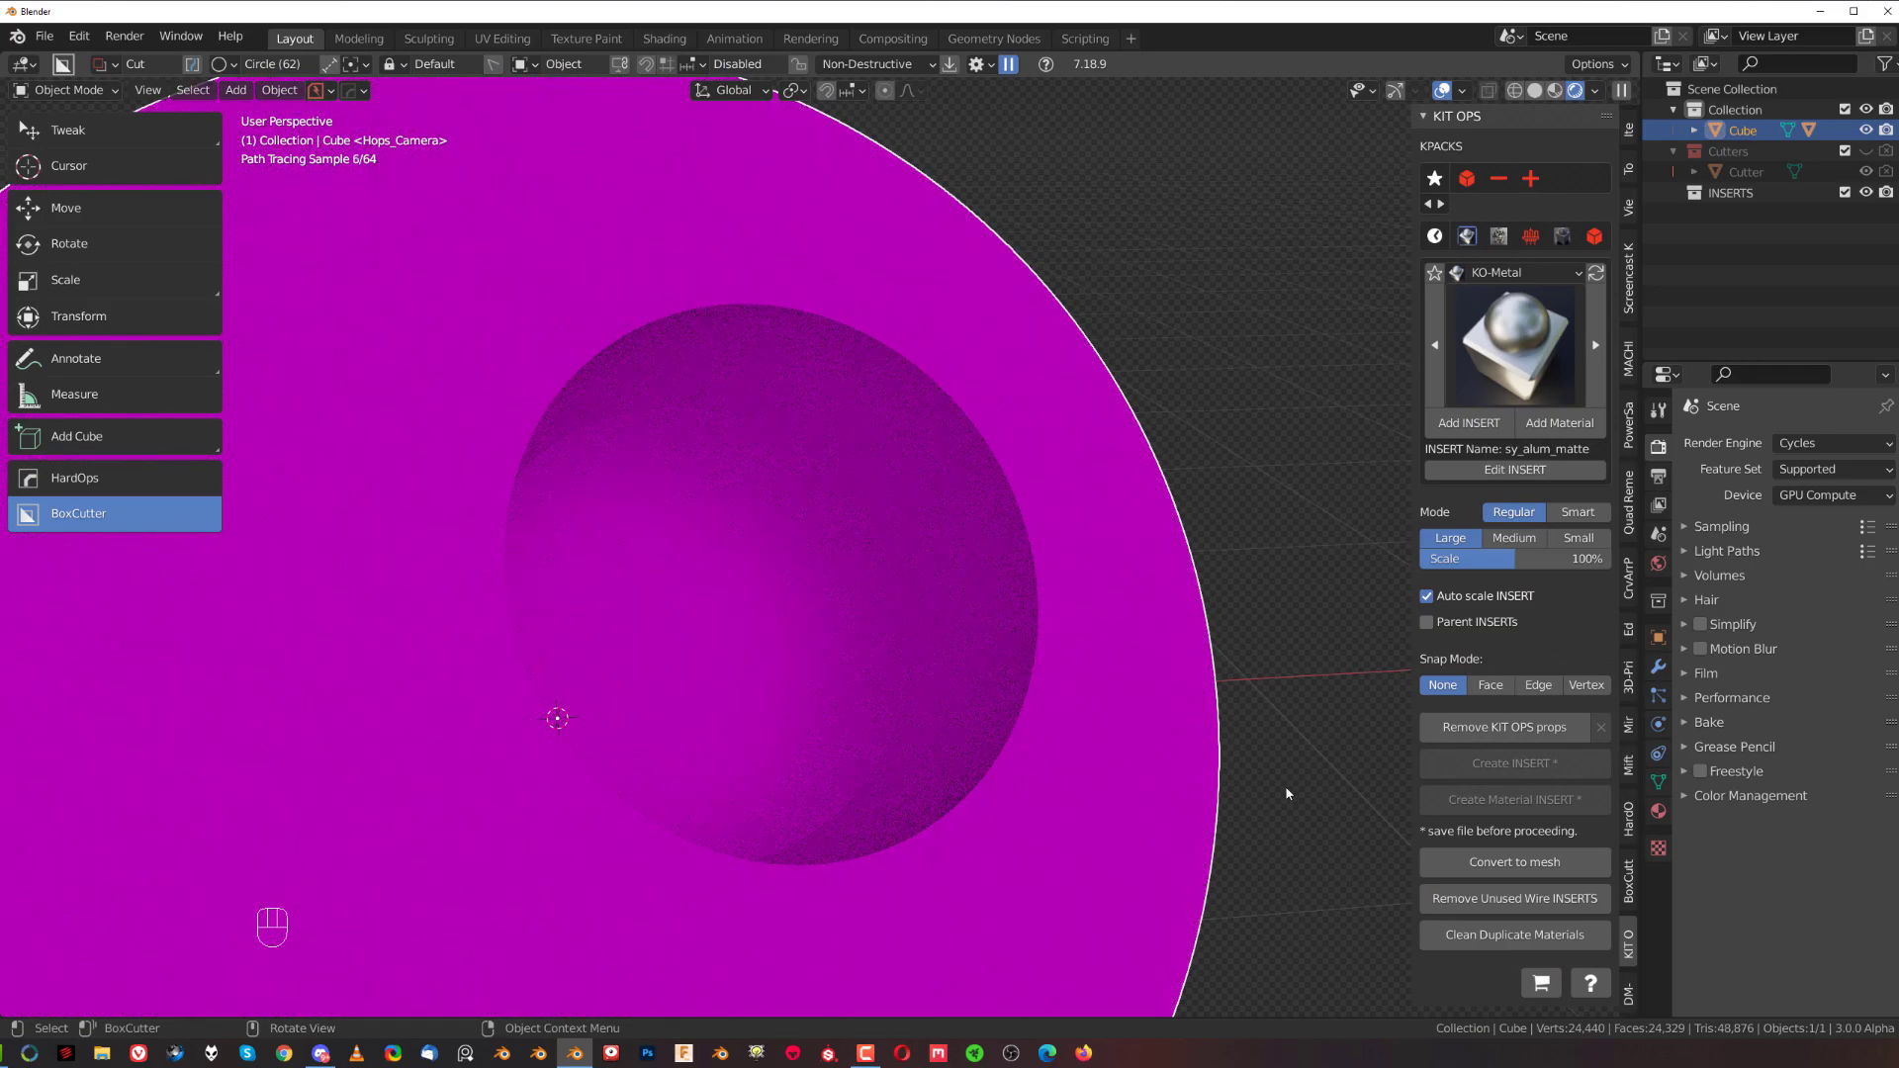
{"action": "left_click_drag", "start_coordinate": [1634, 1015], "coordinate": [1633, 644]}
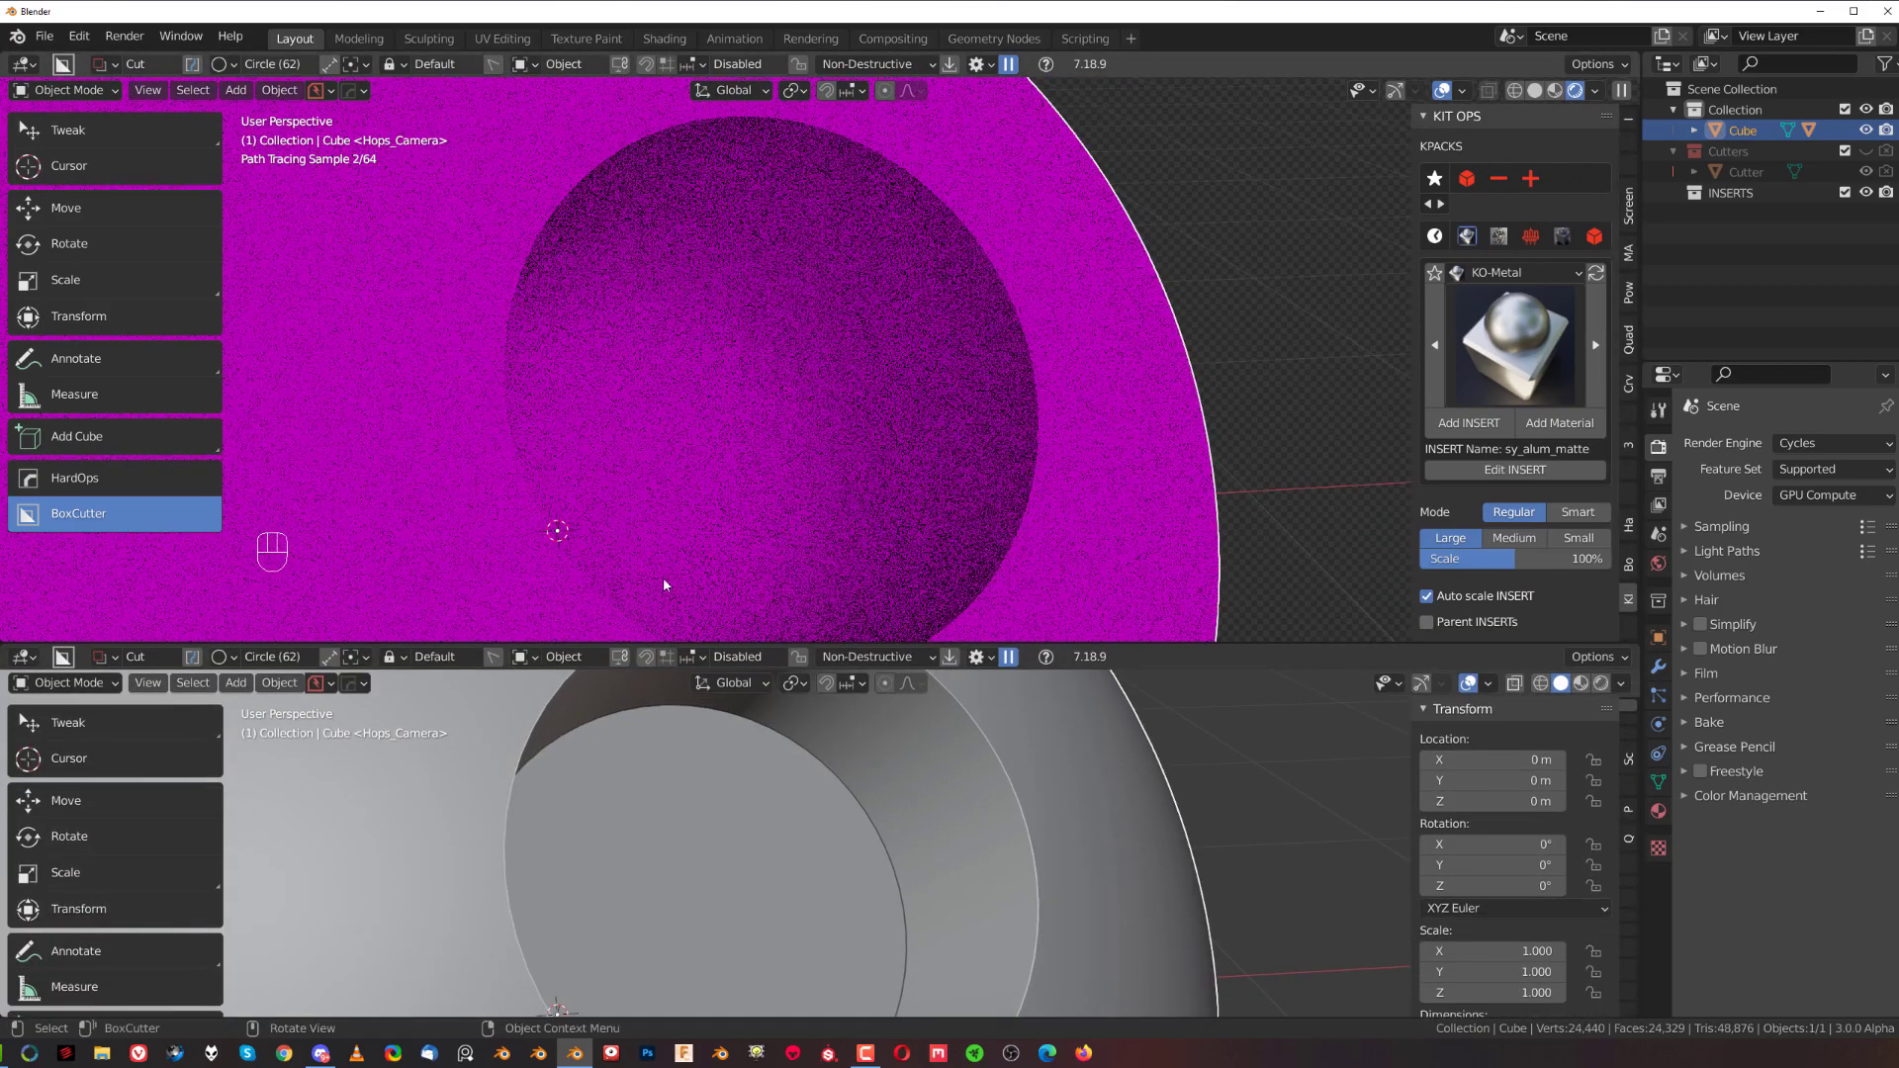
{"action": "left_click", "coordinate": [22, 657]}
{"action": "left_click", "coordinate": [75, 847]}
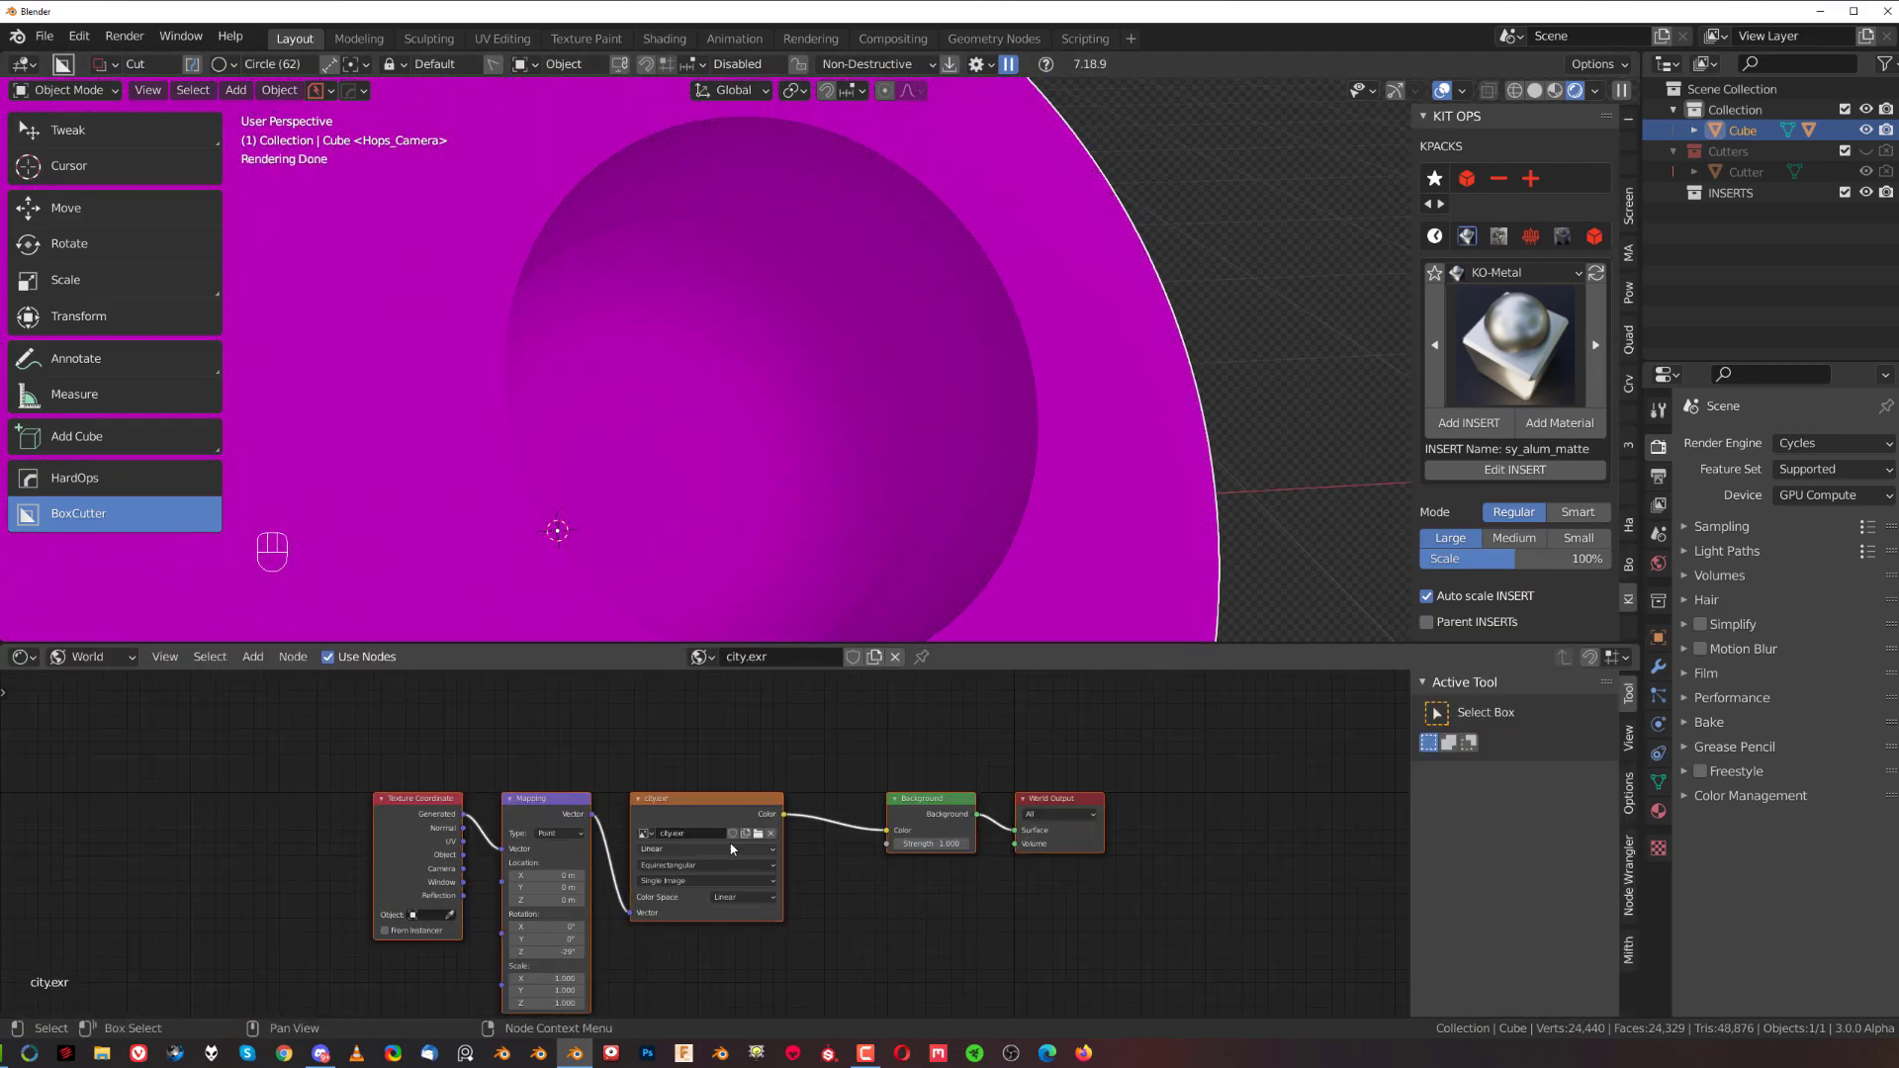
Load the abandoned_slipway HDR image into the World's environment texture node to replace the missing city.exr.
{"action": "left_click", "coordinate": [754, 834]}
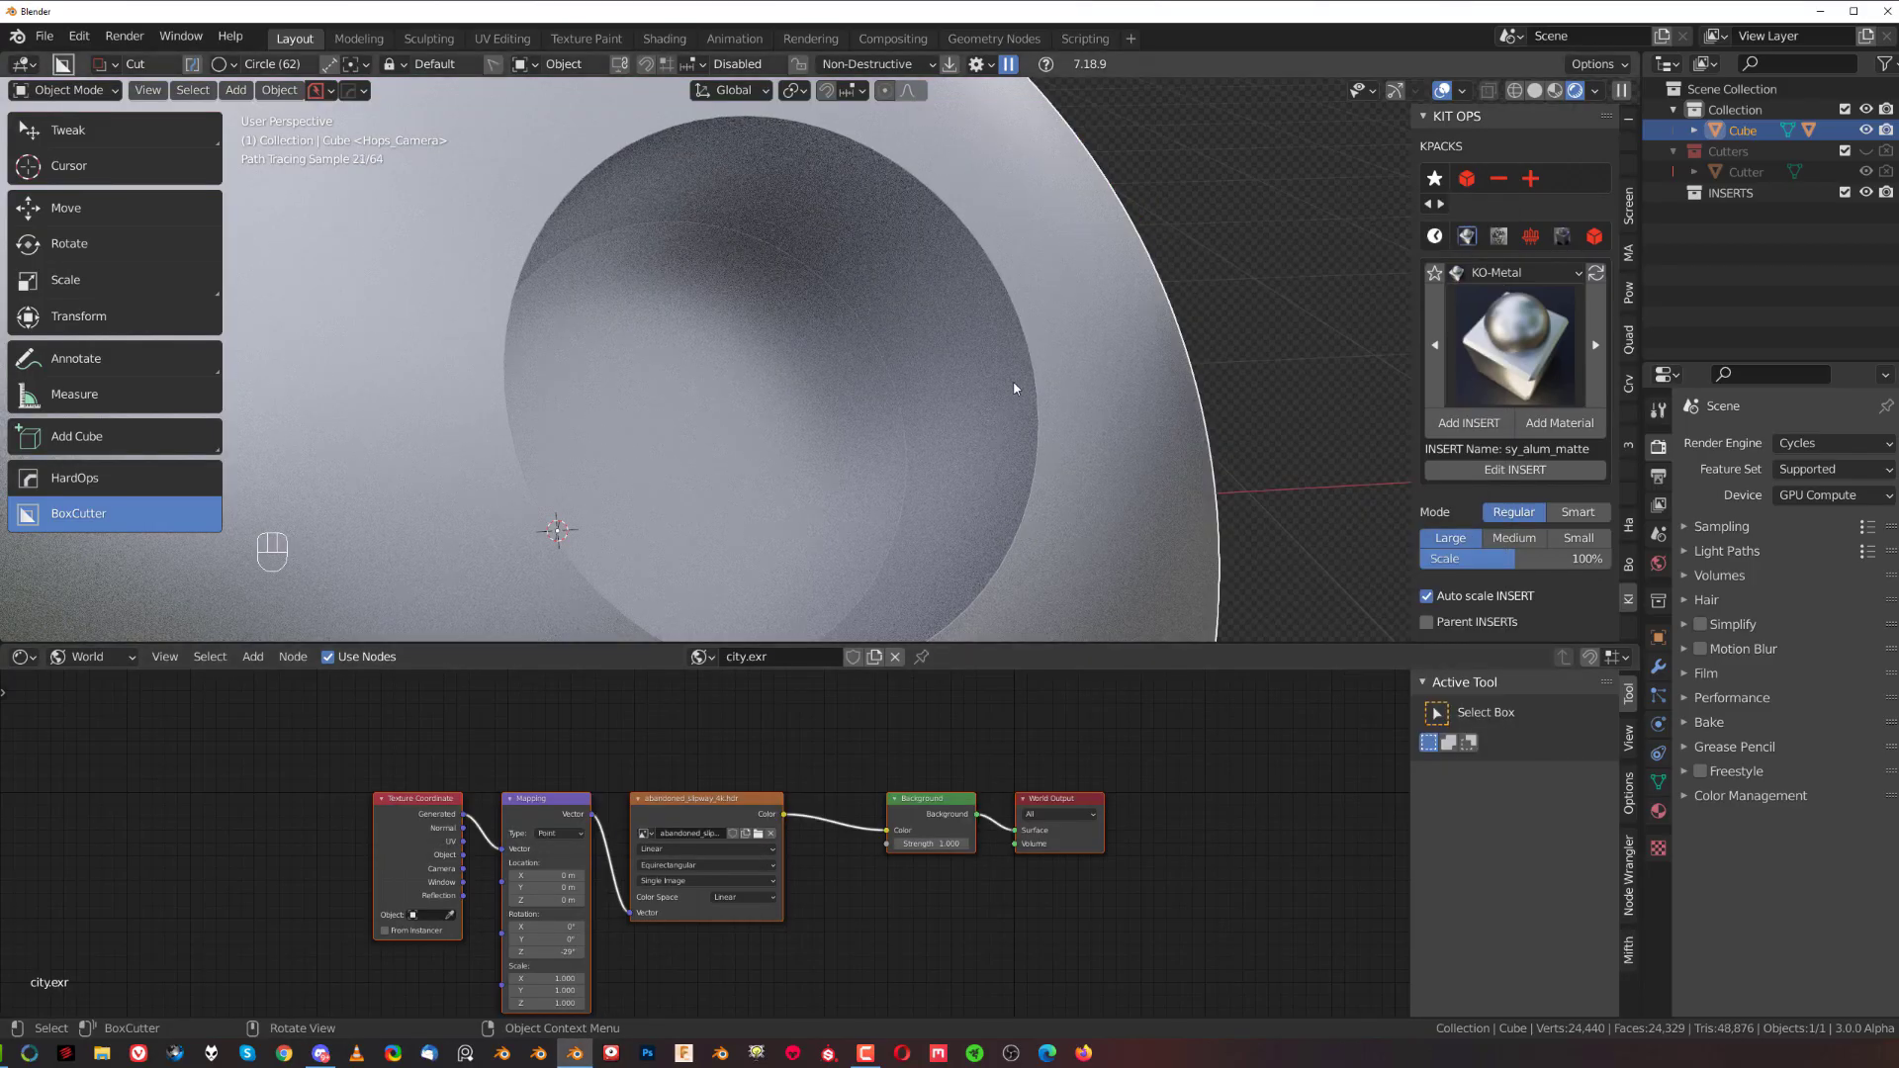
{"action": "scroll", "coordinate": [1014, 389], "scroll_direction": "up", "scroll_amount": 4}
{"action": "middle_click_drag", "start_coordinate": [1055, 247], "coordinate": [930, 387], "text": "shift"}
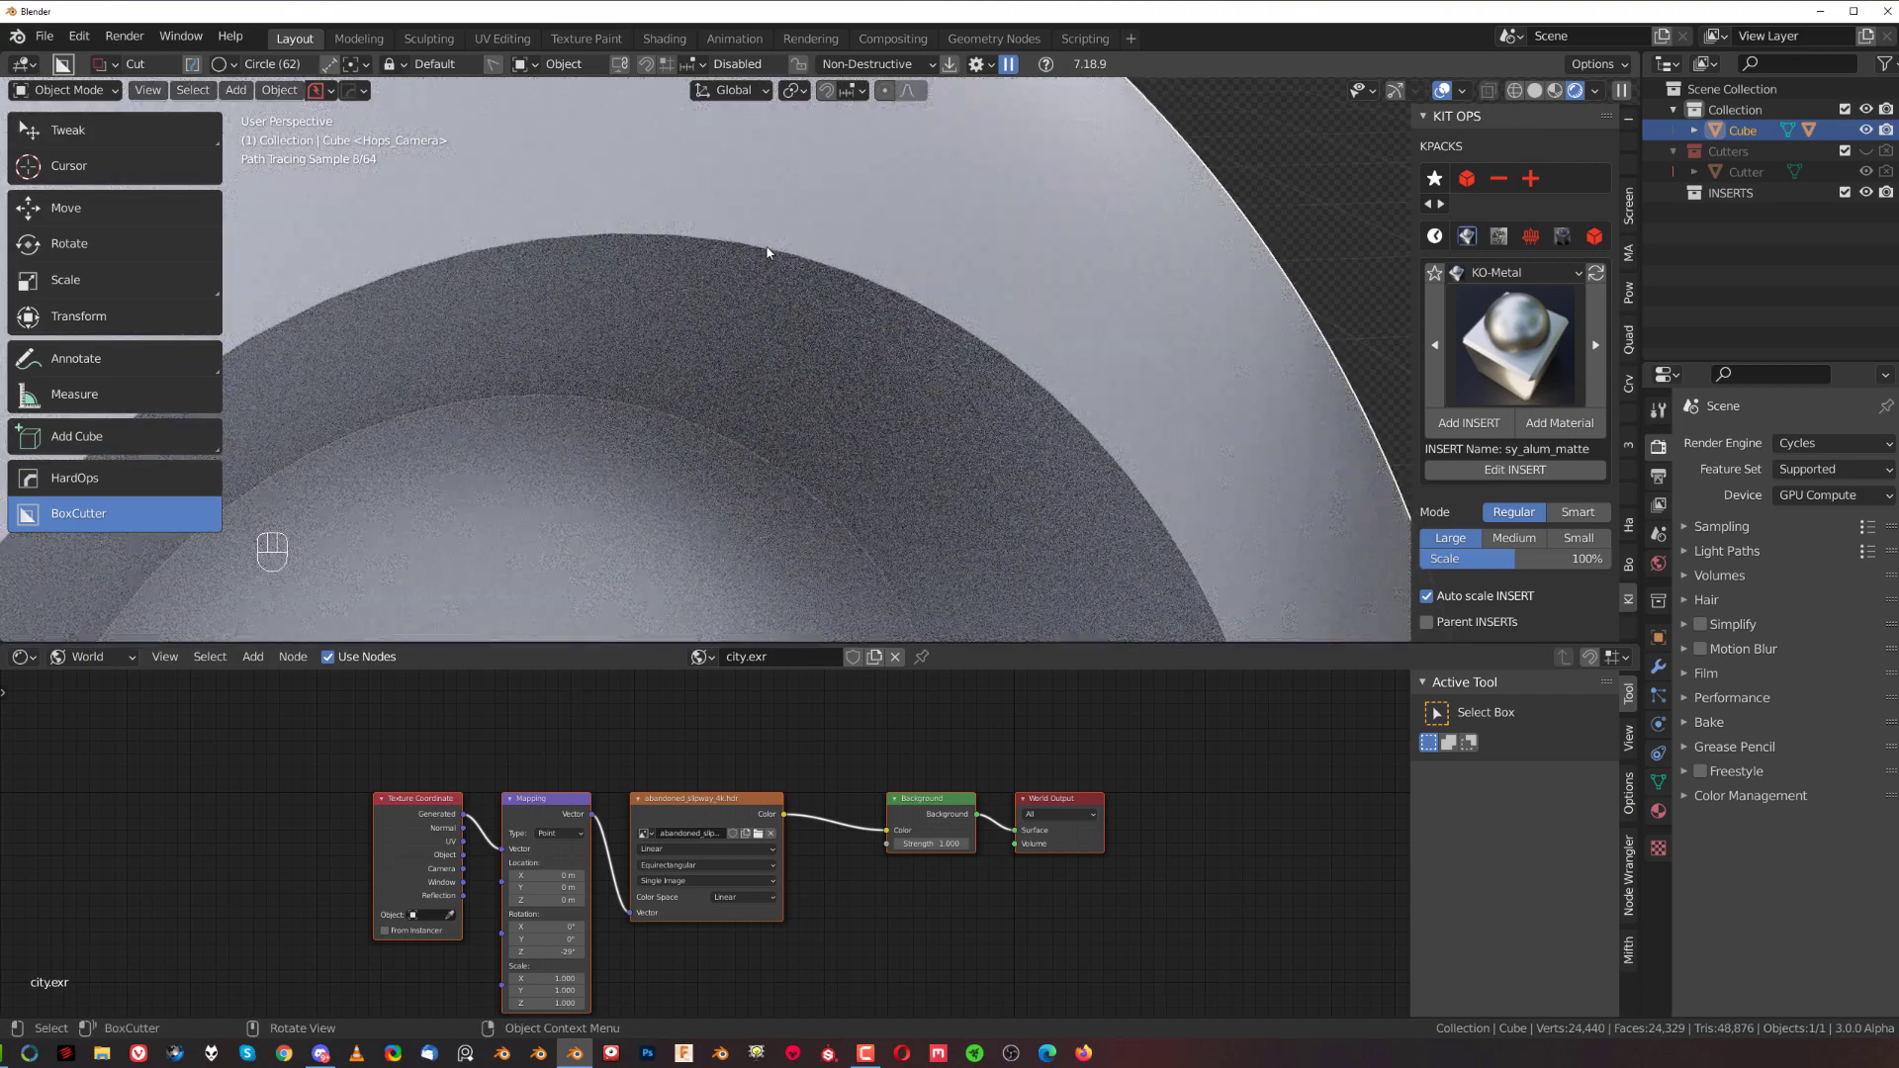
Switch the Shader Editor from the World nodes to the sphere's Object material nodes.
{"action": "left_click", "coordinate": [65, 658]}
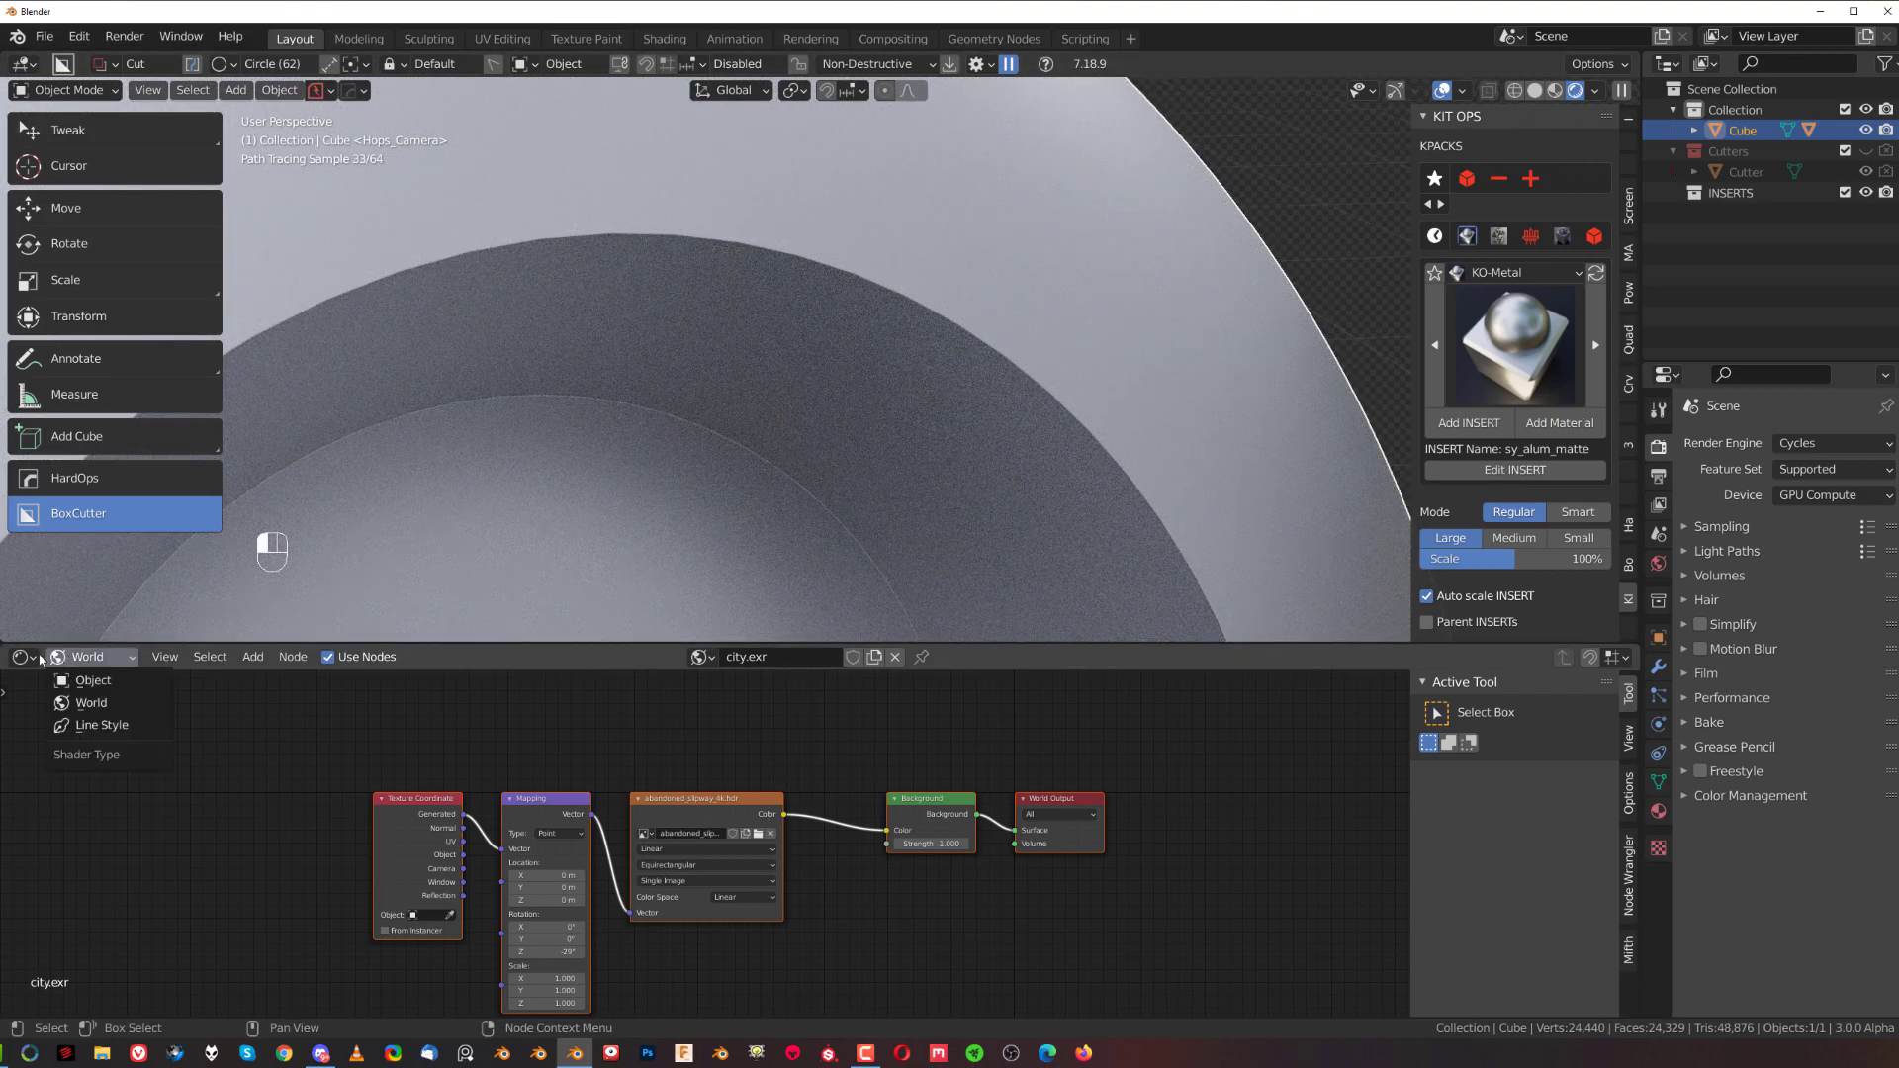
{"action": "left_click", "coordinate": [94, 657]}
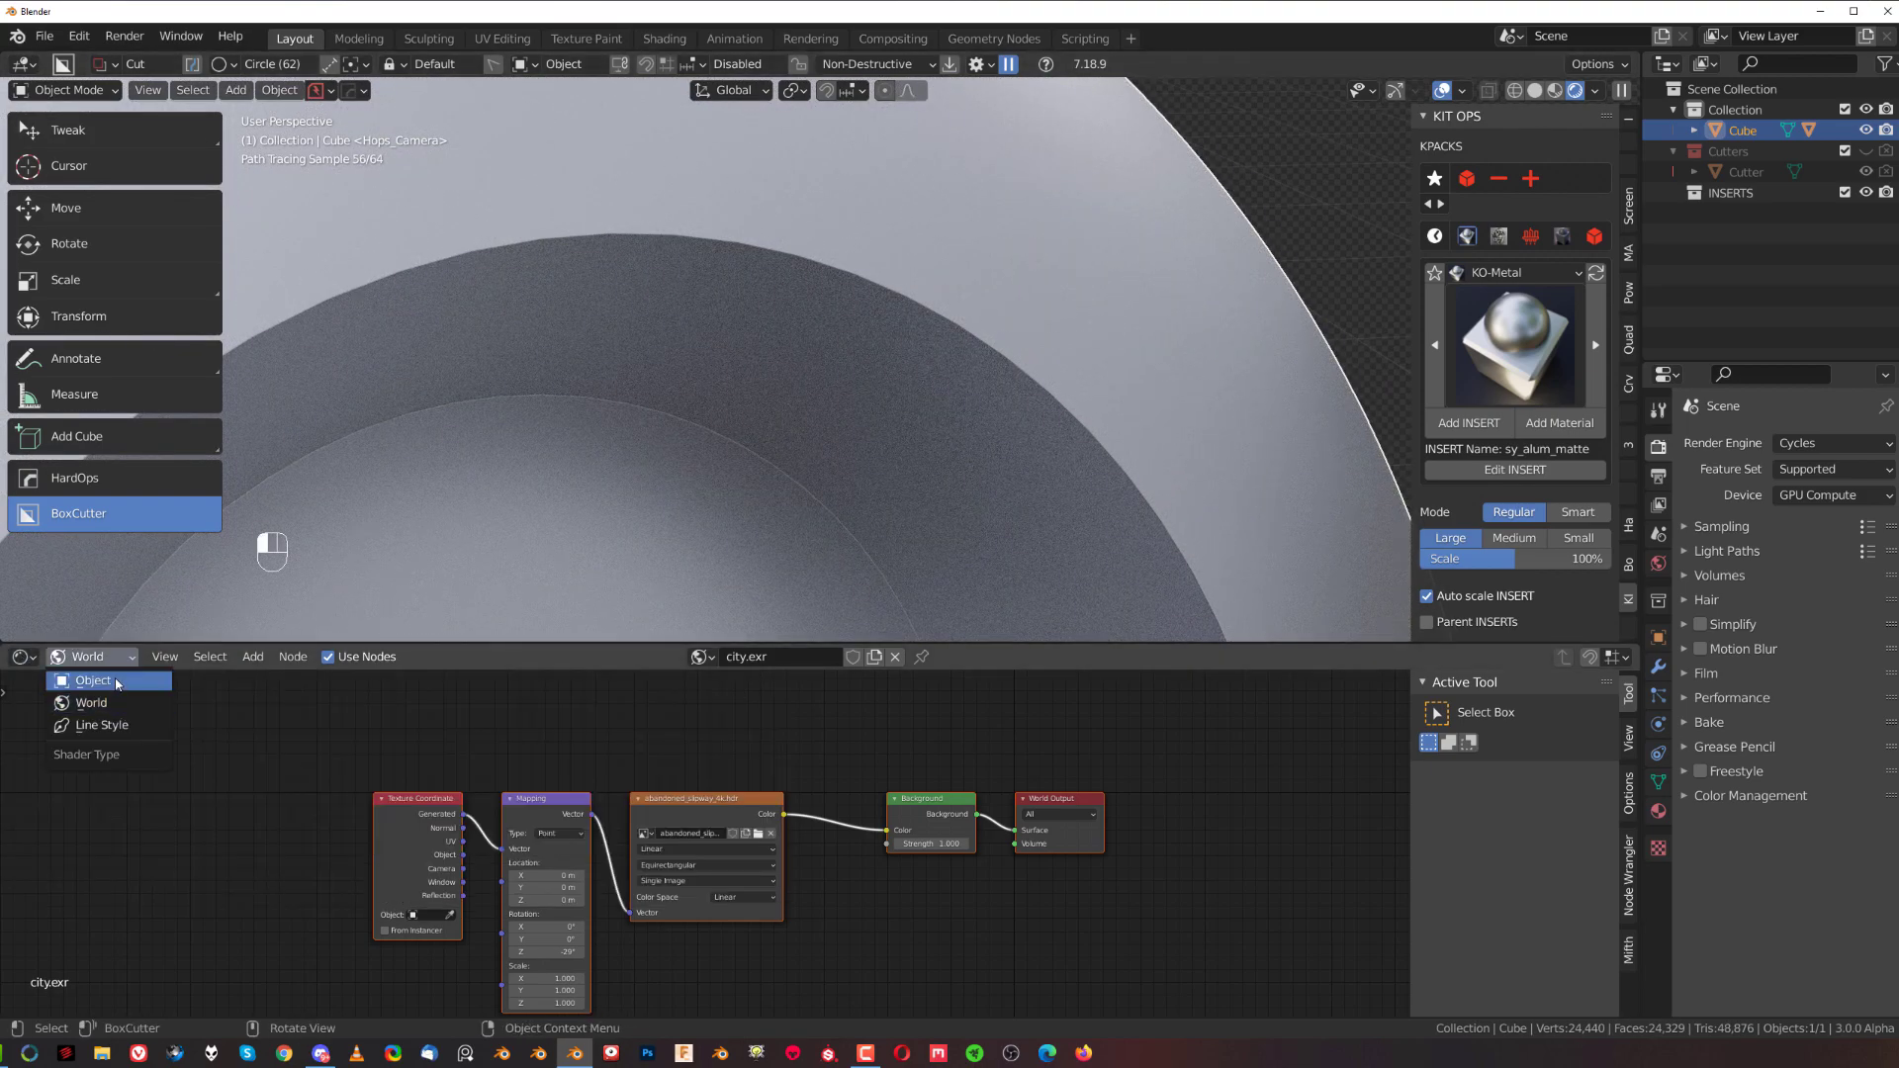
{"action": "left_click", "coordinate": [117, 683]}
Set the Radius of the Bevel node in the sy_alum_matte material to 0.022.
{"action": "scroll", "coordinate": [482, 853], "scroll_direction": "up", "scroll_amount": 4}
{"action": "middle_click_drag", "start_coordinate": [552, 901], "coordinate": [623, 865]}
{"action": "scroll", "coordinate": [615, 763], "scroll_direction": "up", "scroll_amount": 3}
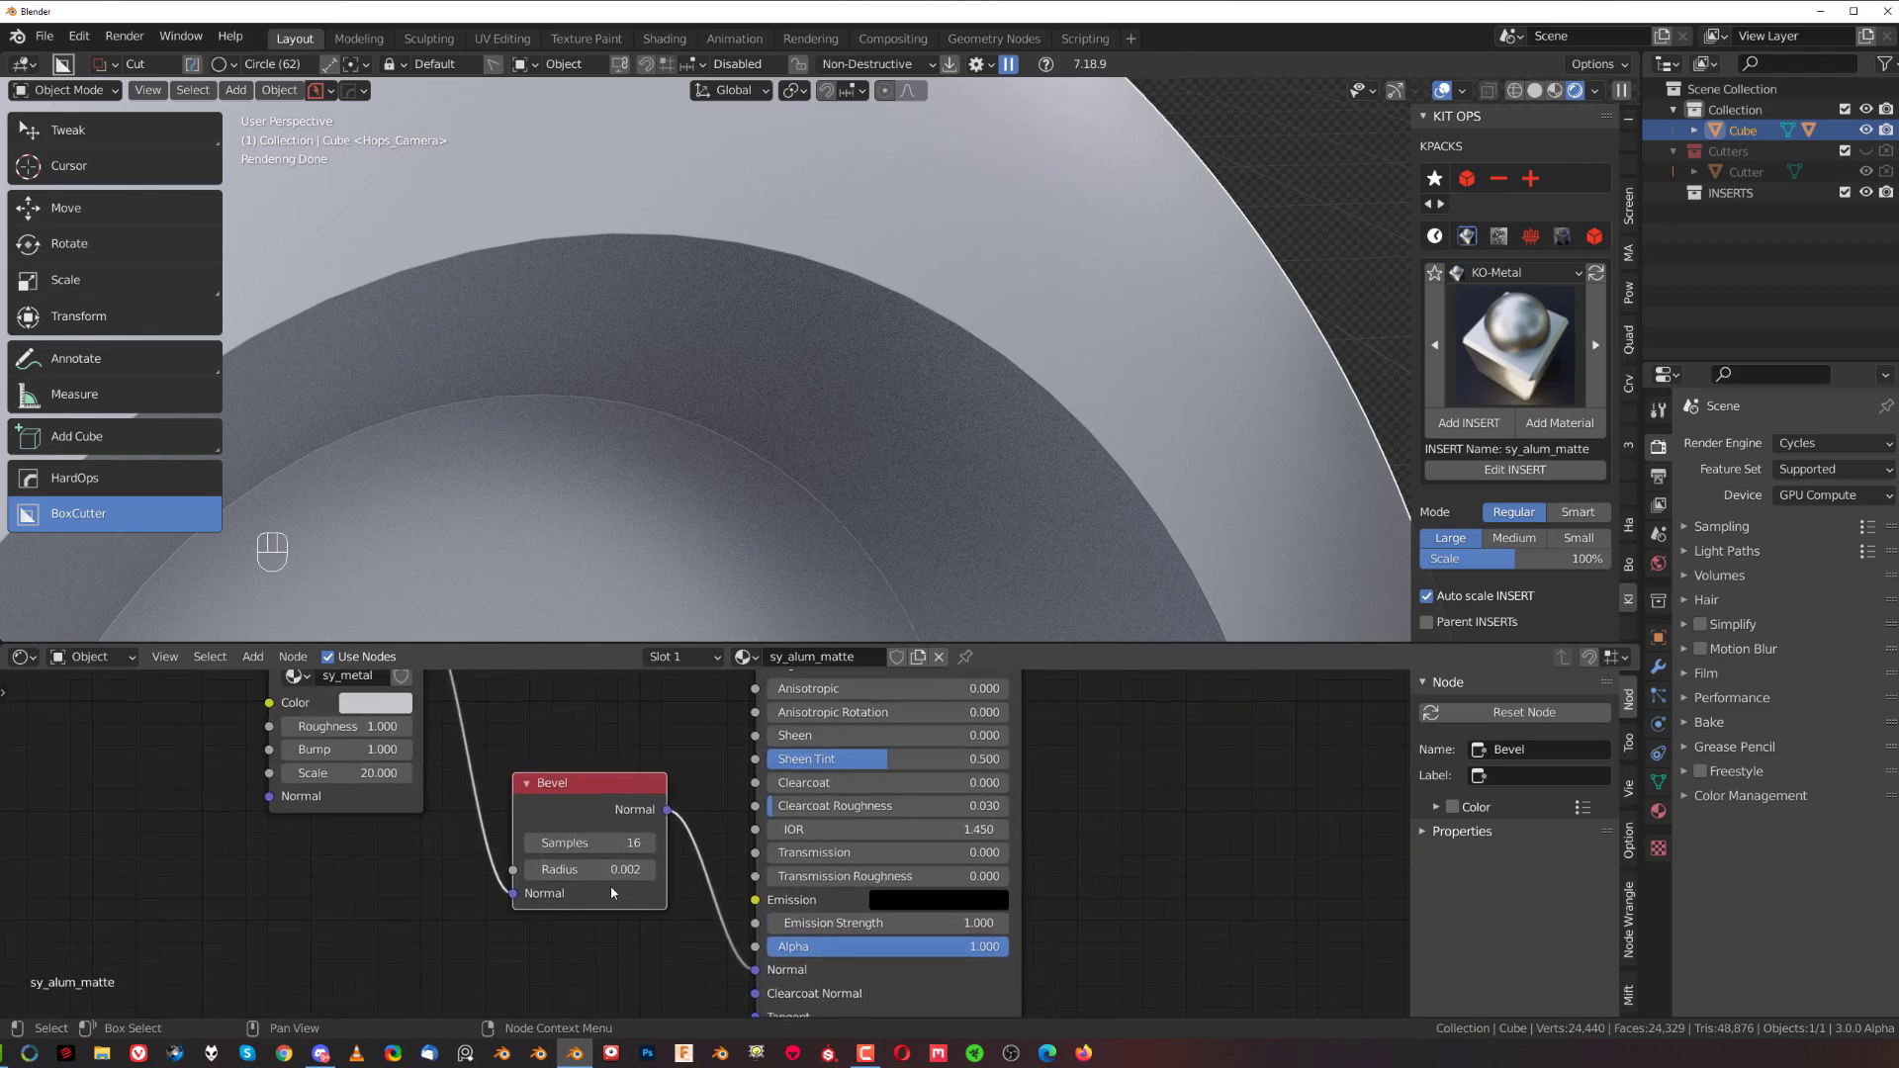
{"action": "key", "text": "shift"}
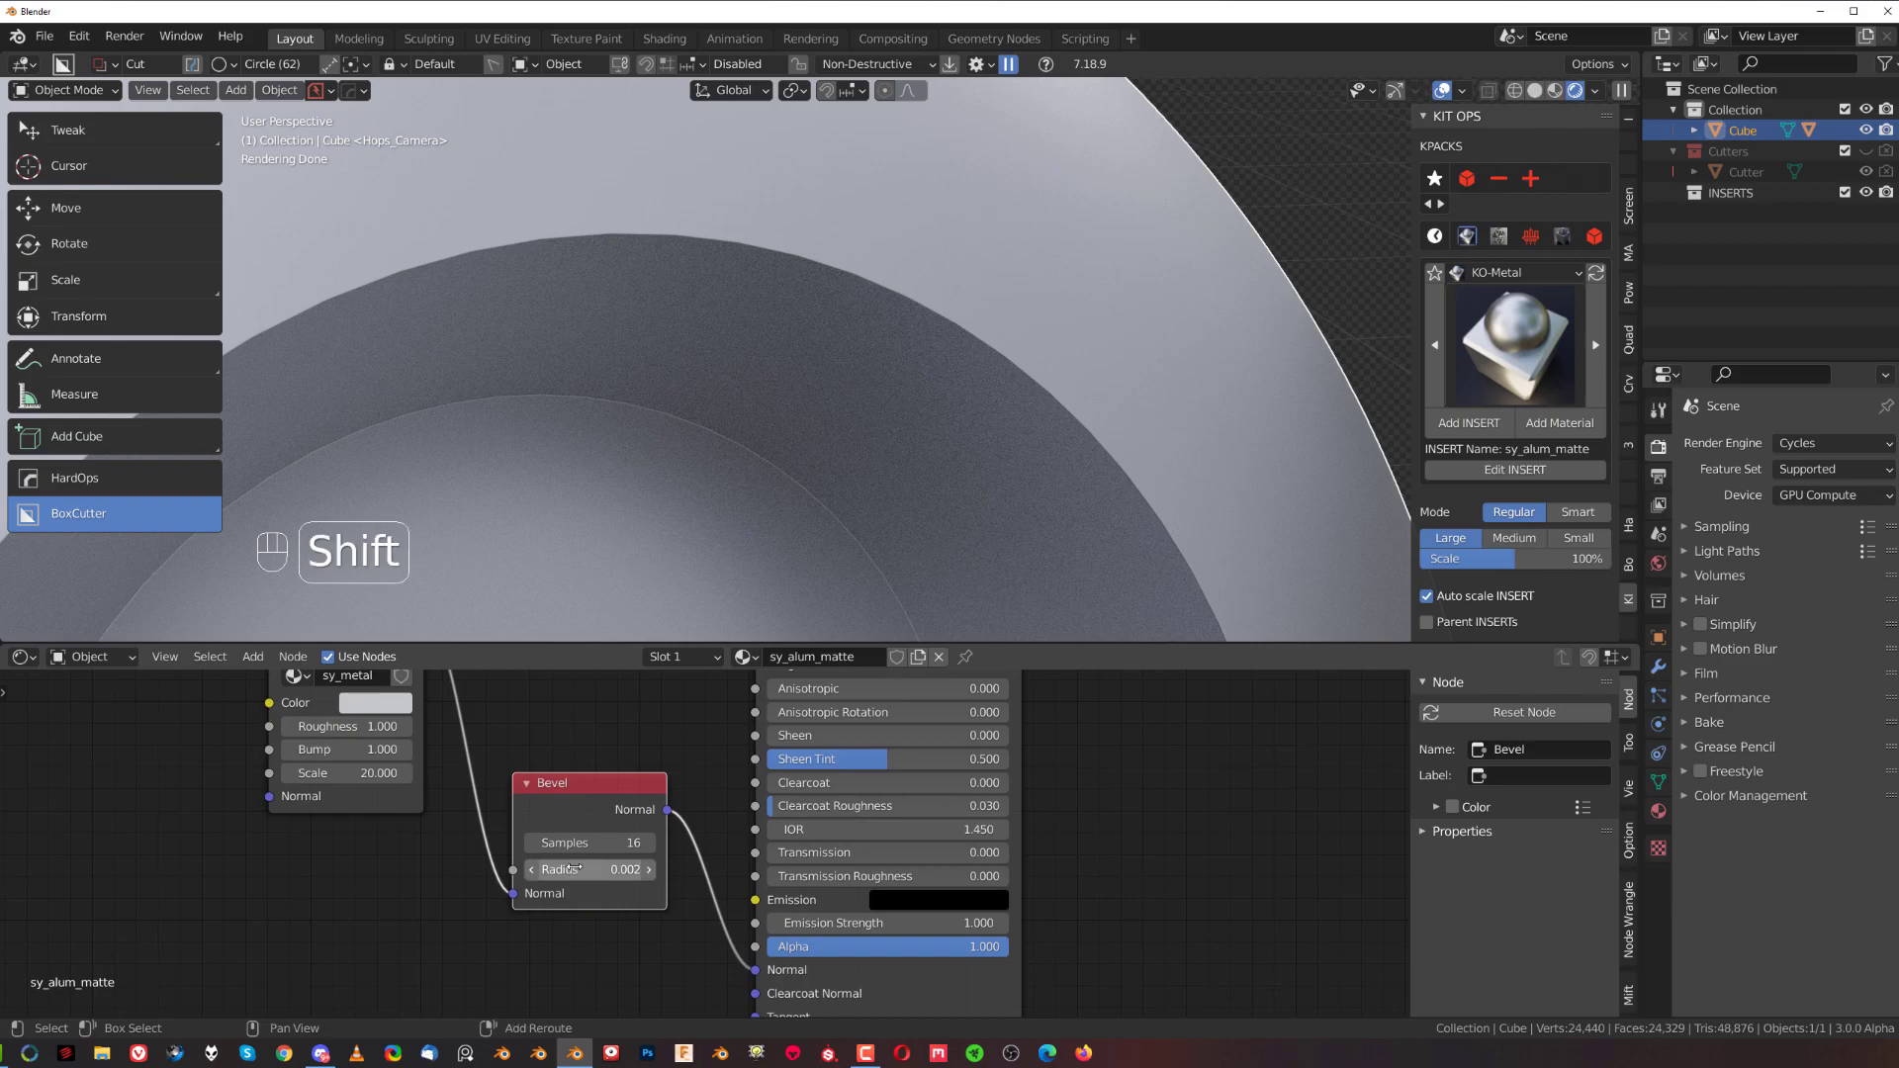
{"action": "left_click", "coordinate": [579, 870], "text": "shift"}
{"action": "left_click_drag", "start_coordinate": [579, 869], "coordinate": [605, 870], "text": "shift"}
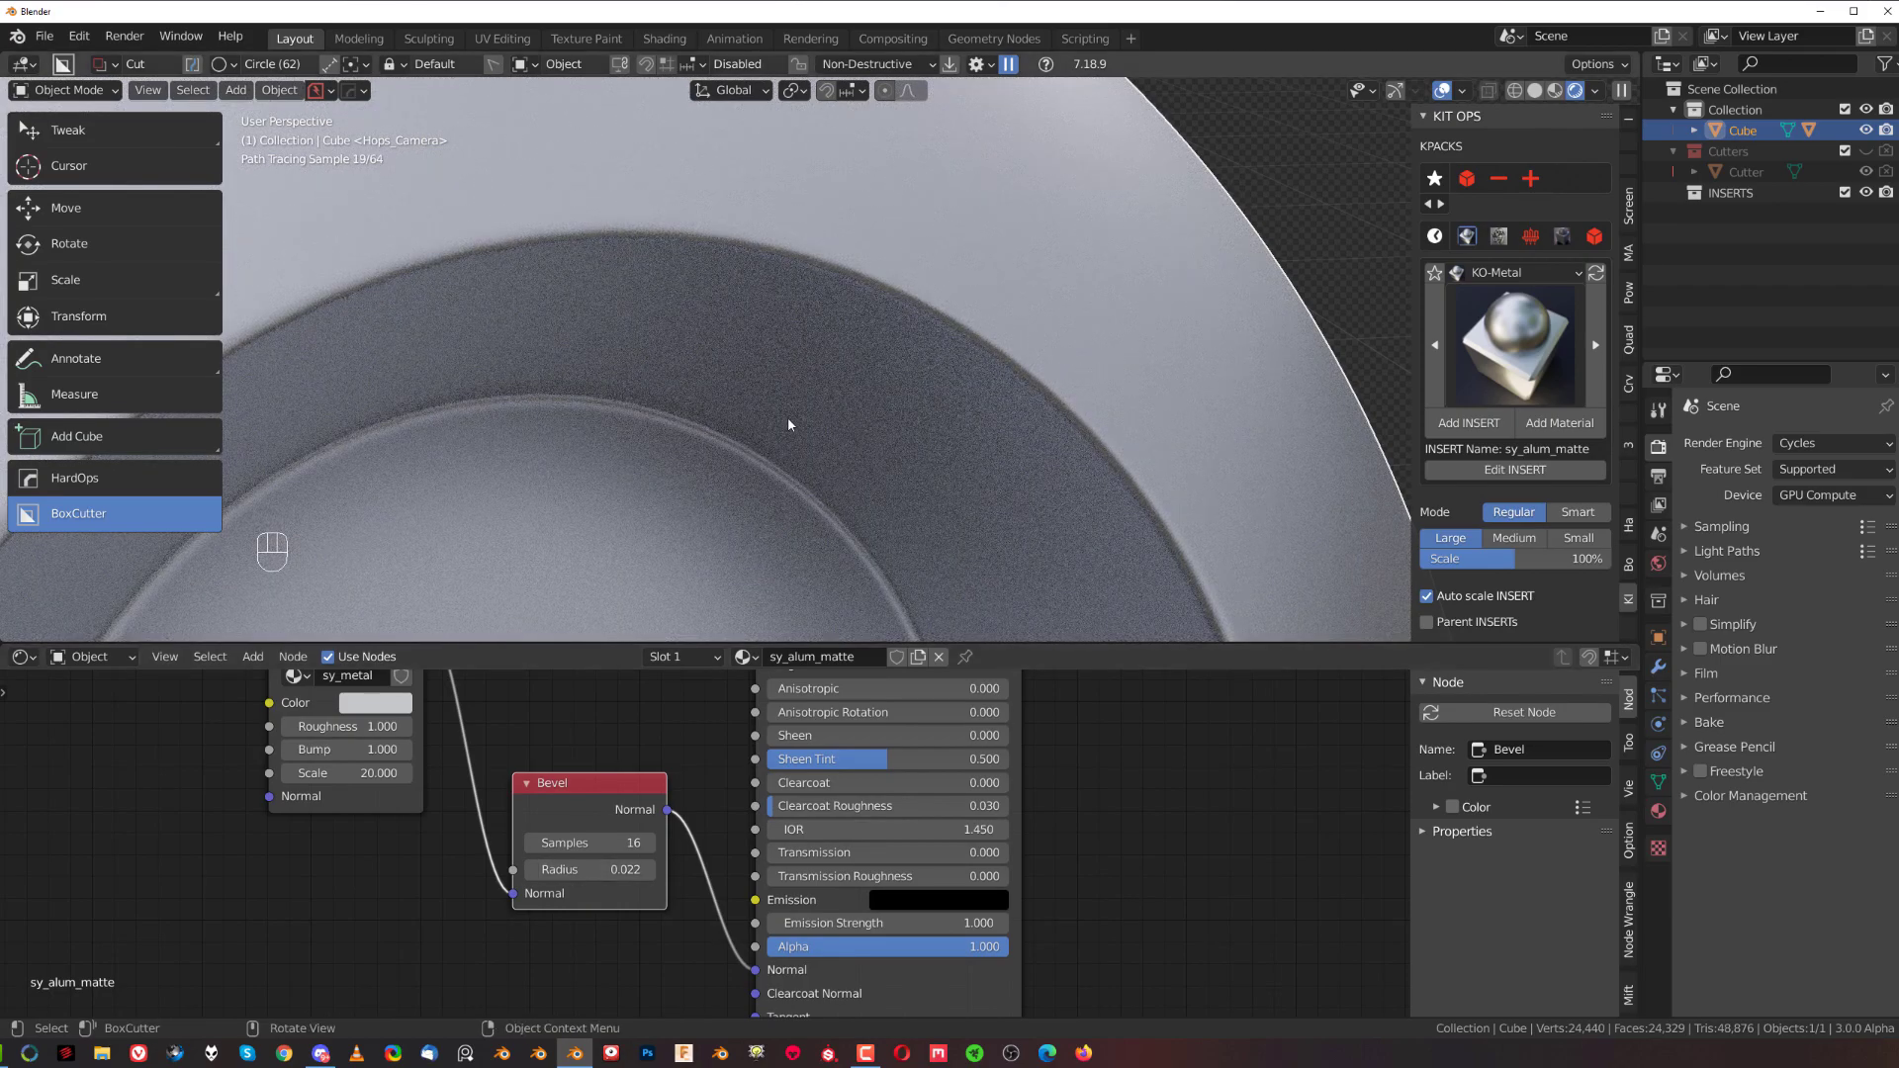
Inspect the rendered bevel shading along the hole's rim and inner edge from several distances.
{"action": "middle_click_drag", "start_coordinate": [777, 389], "coordinate": [781, 401]}
{"action": "middle_click_drag", "start_coordinate": [774, 271], "coordinate": [770, 226], "text": "shift"}
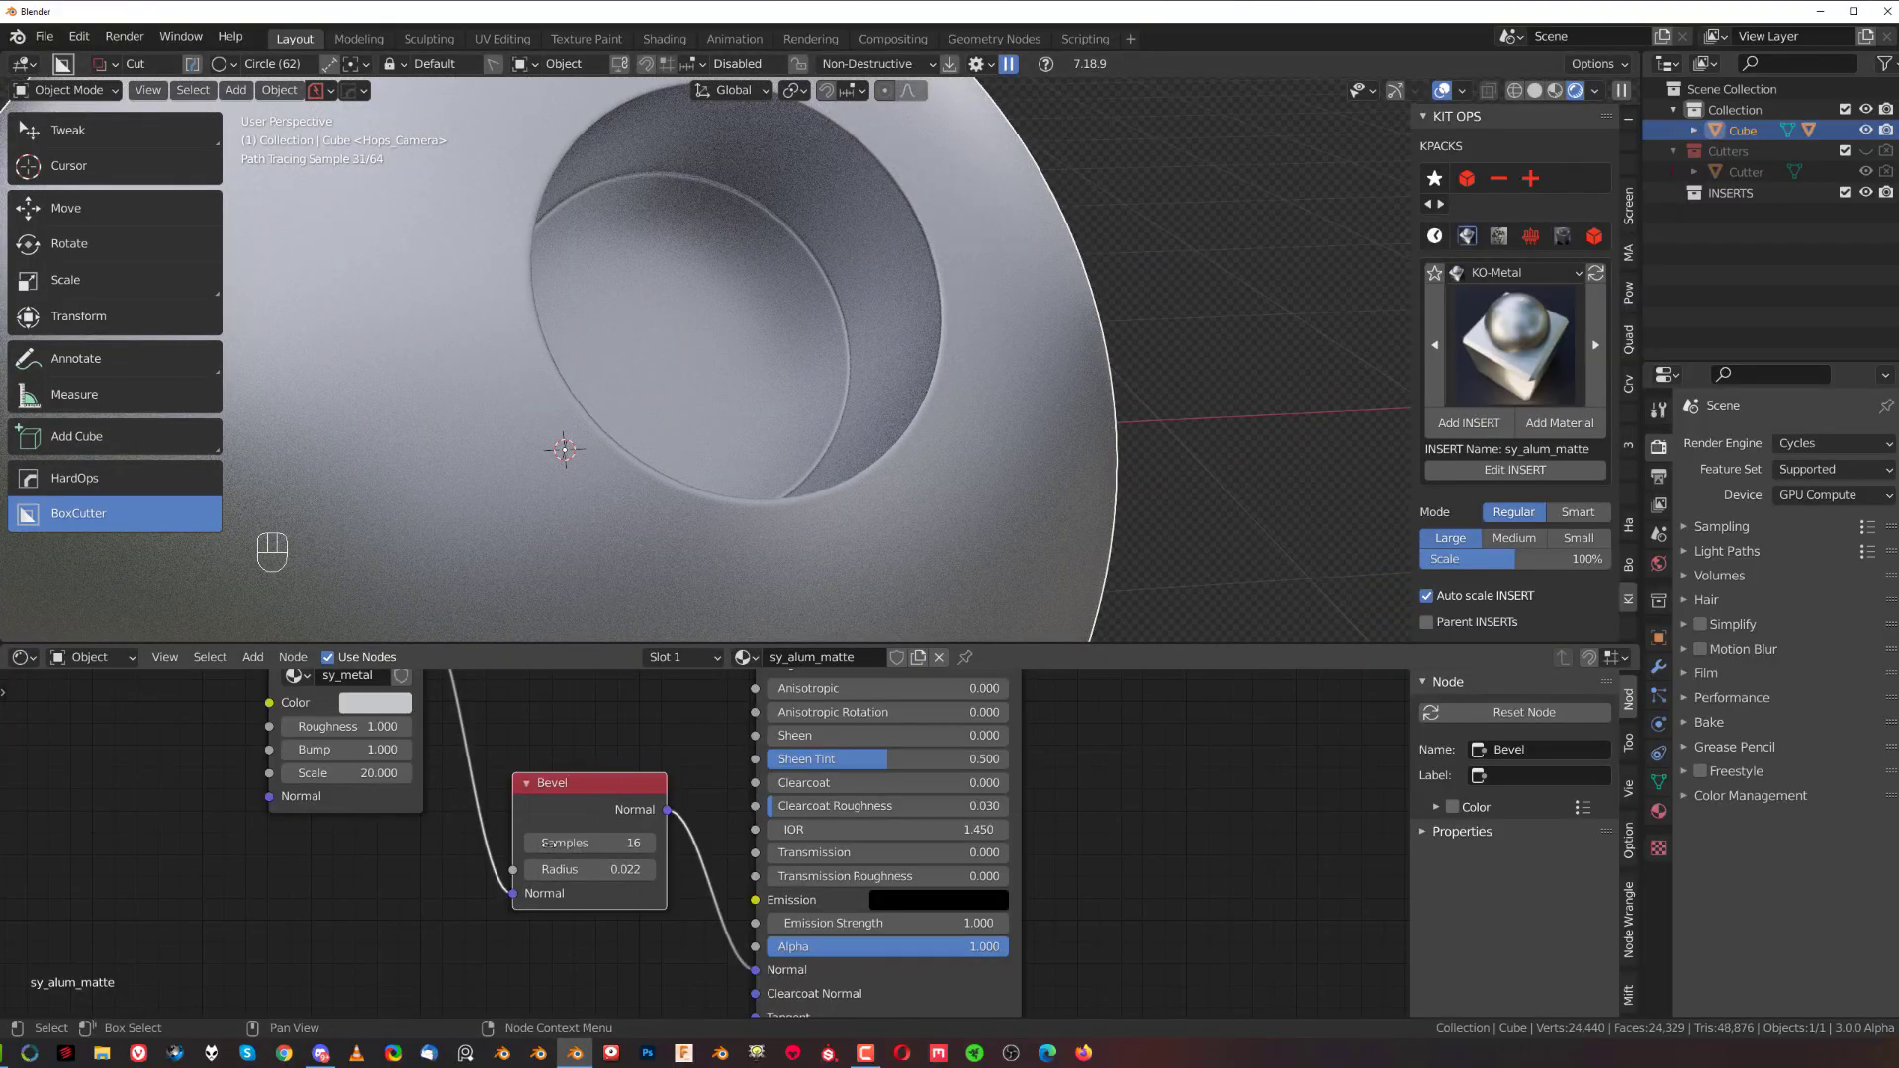
{"action": "scroll", "coordinate": [789, 384], "scroll_direction": "up", "scroll_amount": 2}
{"action": "middle_click_drag", "start_coordinate": [907, 322], "coordinate": [874, 438], "text": "shift"}
{"action": "scroll", "coordinate": [873, 439], "scroll_direction": "down", "scroll_amount": 1}
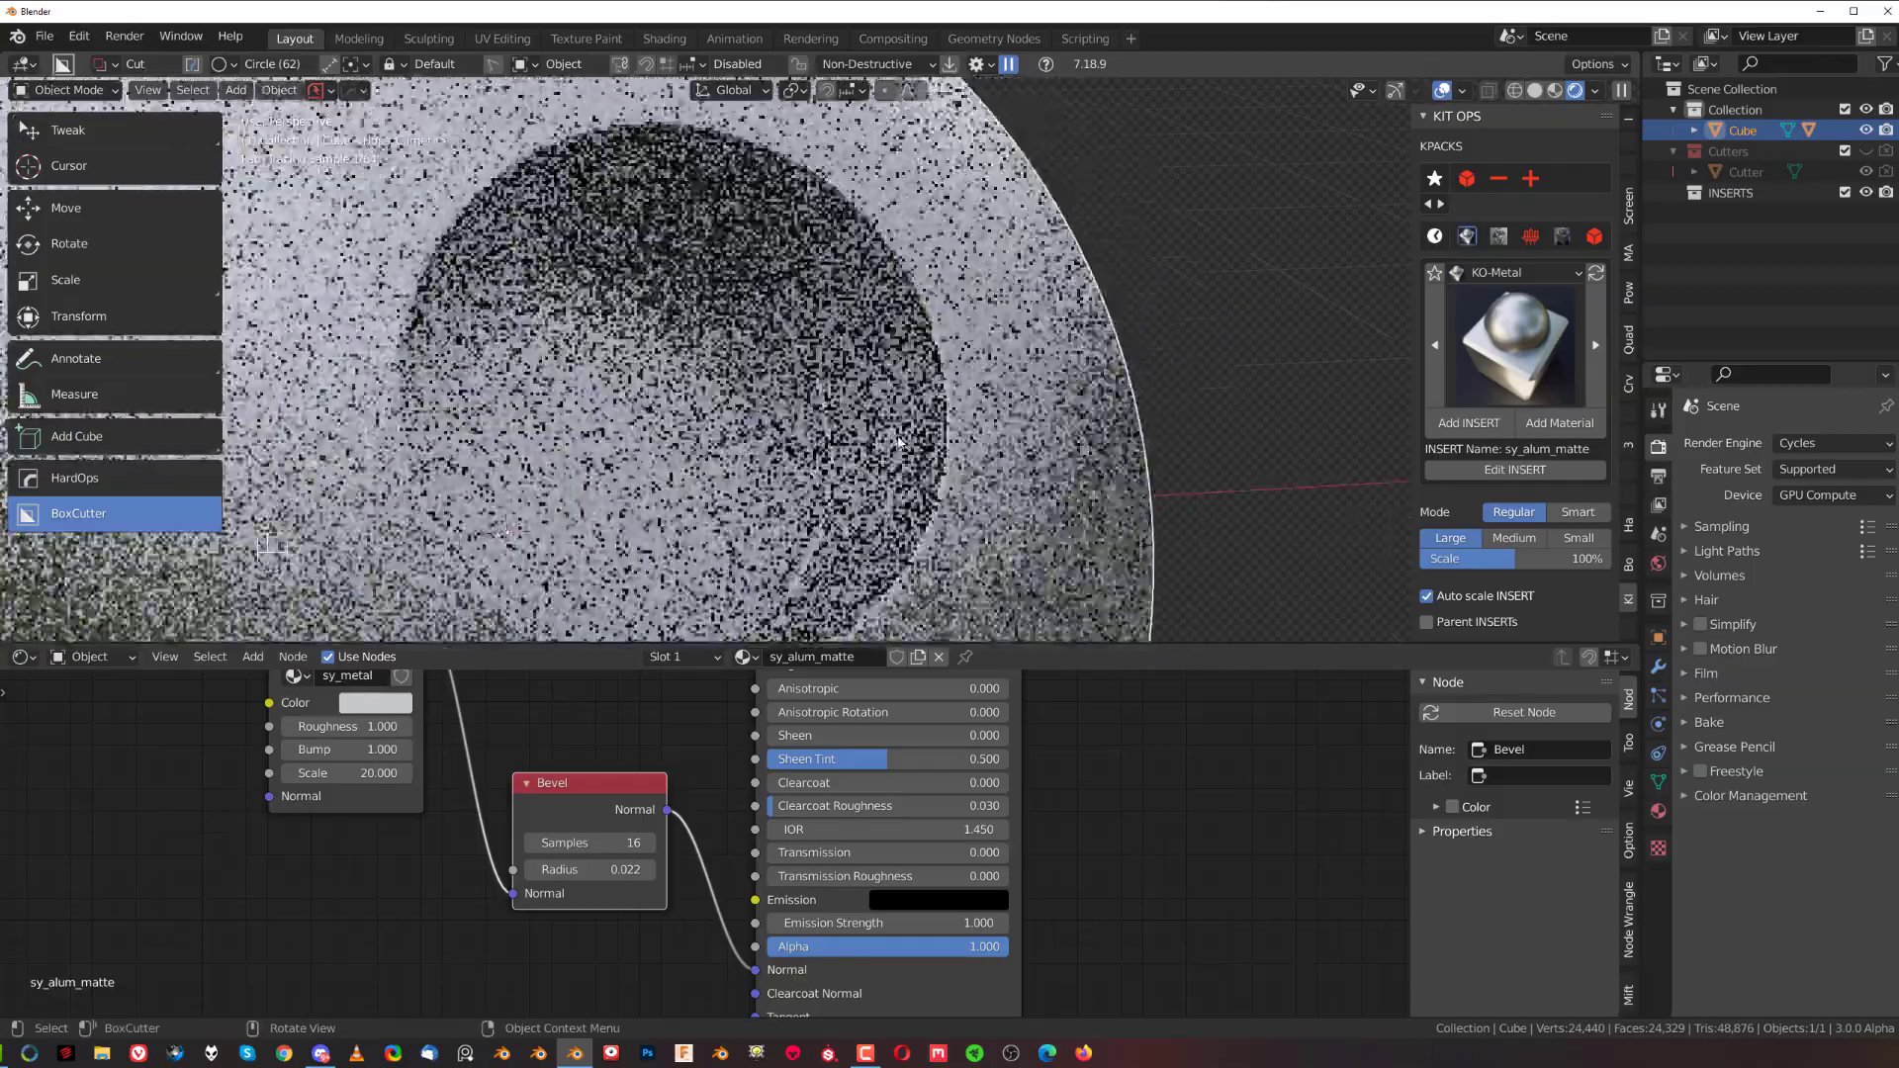
{"action": "scroll", "coordinate": [902, 436], "scroll_direction": "down", "scroll_amount": 1}
Close the Shader Editor area so the 3D viewport fills its space, and check the beveled hole in the enlarged render.
{"action": "left_click_drag", "start_coordinate": [1636, 639], "coordinate": [1623, 688]}
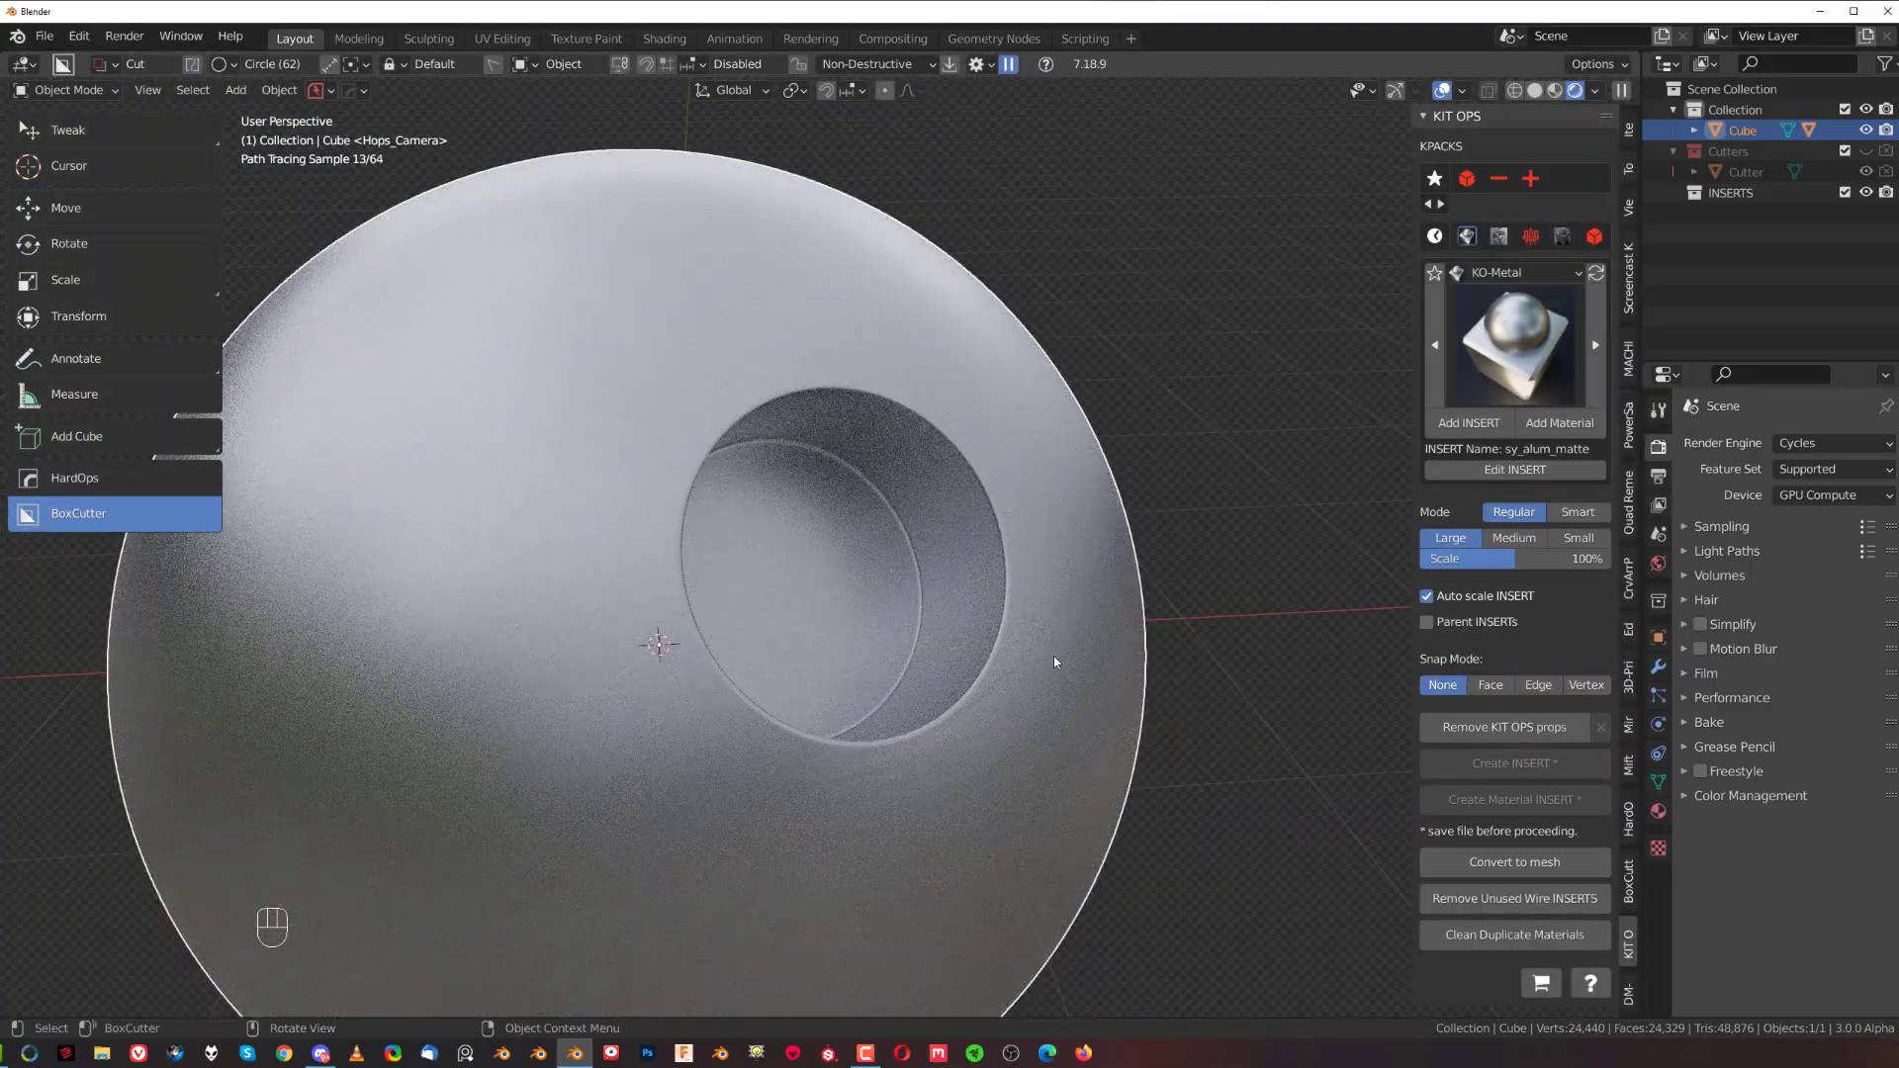
{"action": "scroll", "coordinate": [1054, 655], "scroll_direction": "up", "scroll_amount": 2}
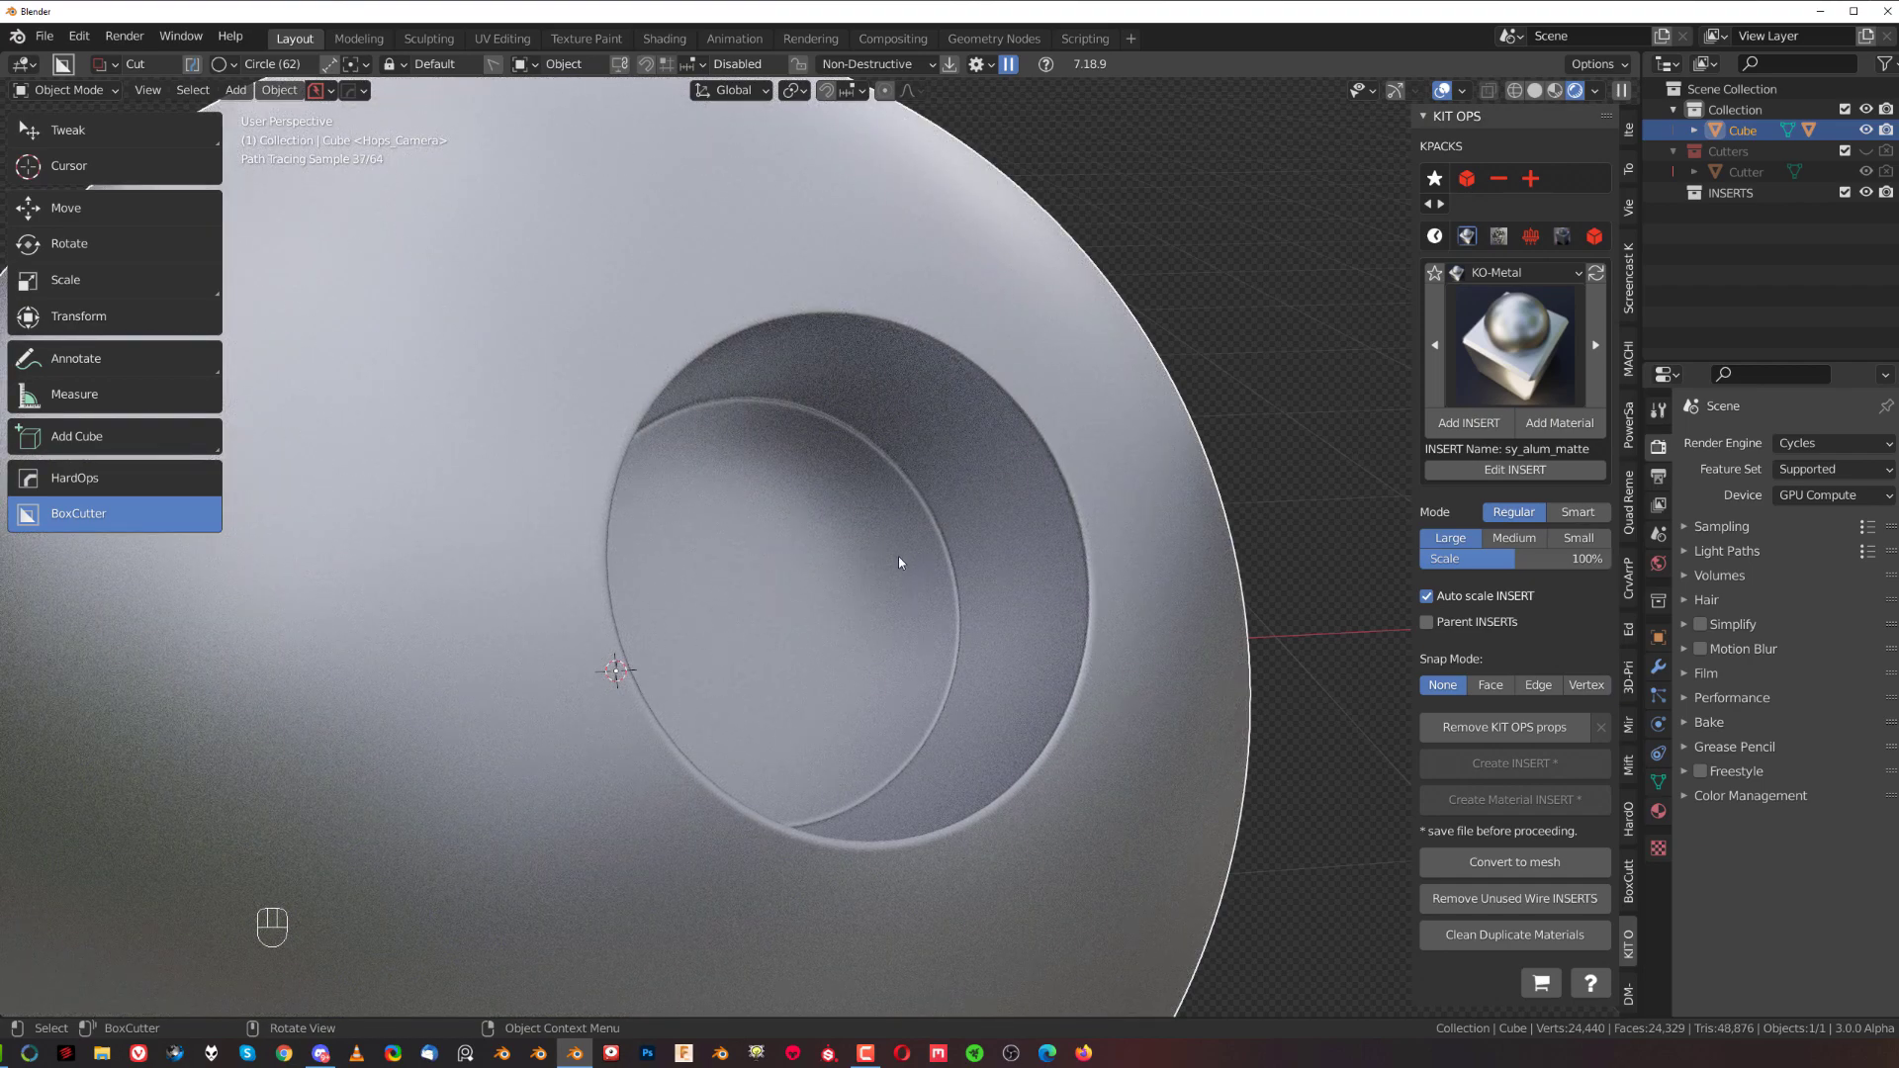
{"action": "scroll", "coordinate": [899, 558], "scroll_direction": "down", "scroll_amount": 3}
{"action": "scroll", "coordinate": [941, 681], "scroll_direction": "up", "scroll_amount": 3}
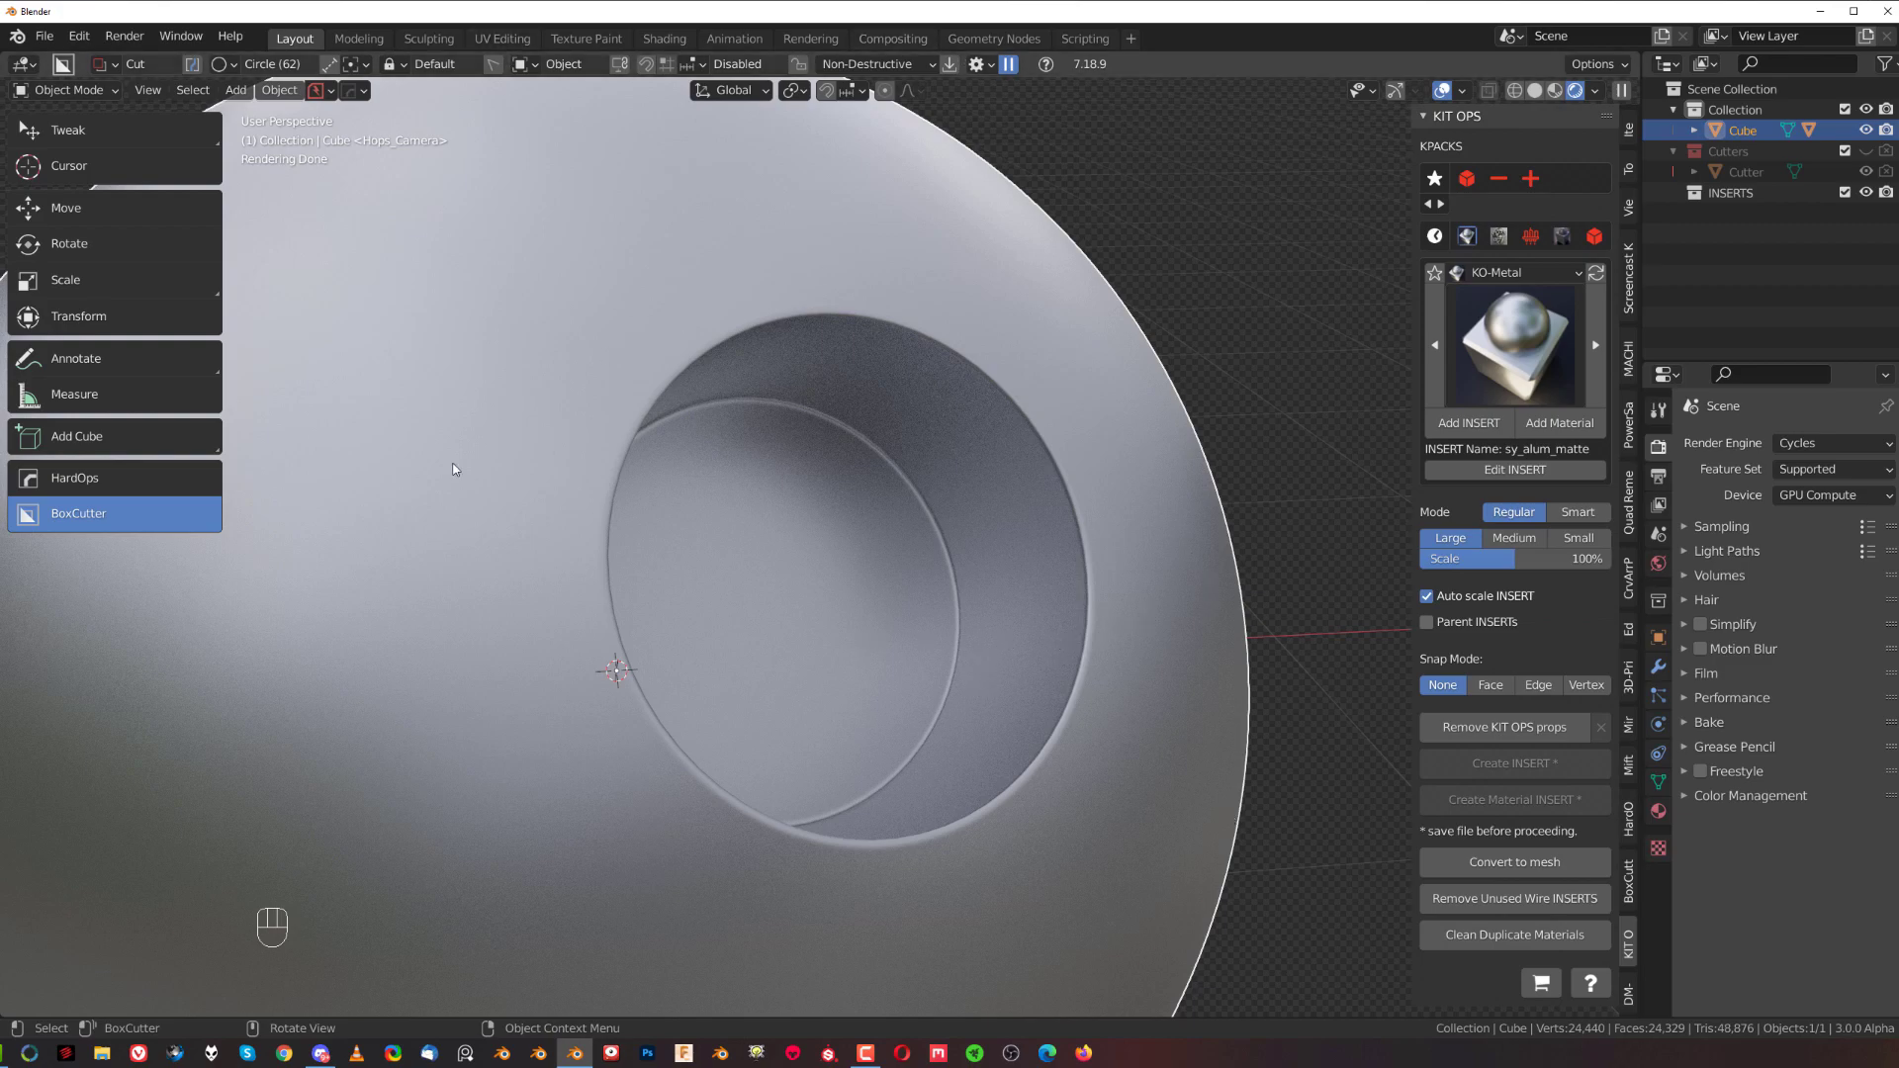
Review the Denoise and Glare node setup in the Compositing workspace, and return to the Layout workspace's rendered sphere.
{"action": "left_click", "coordinate": [893, 37]}
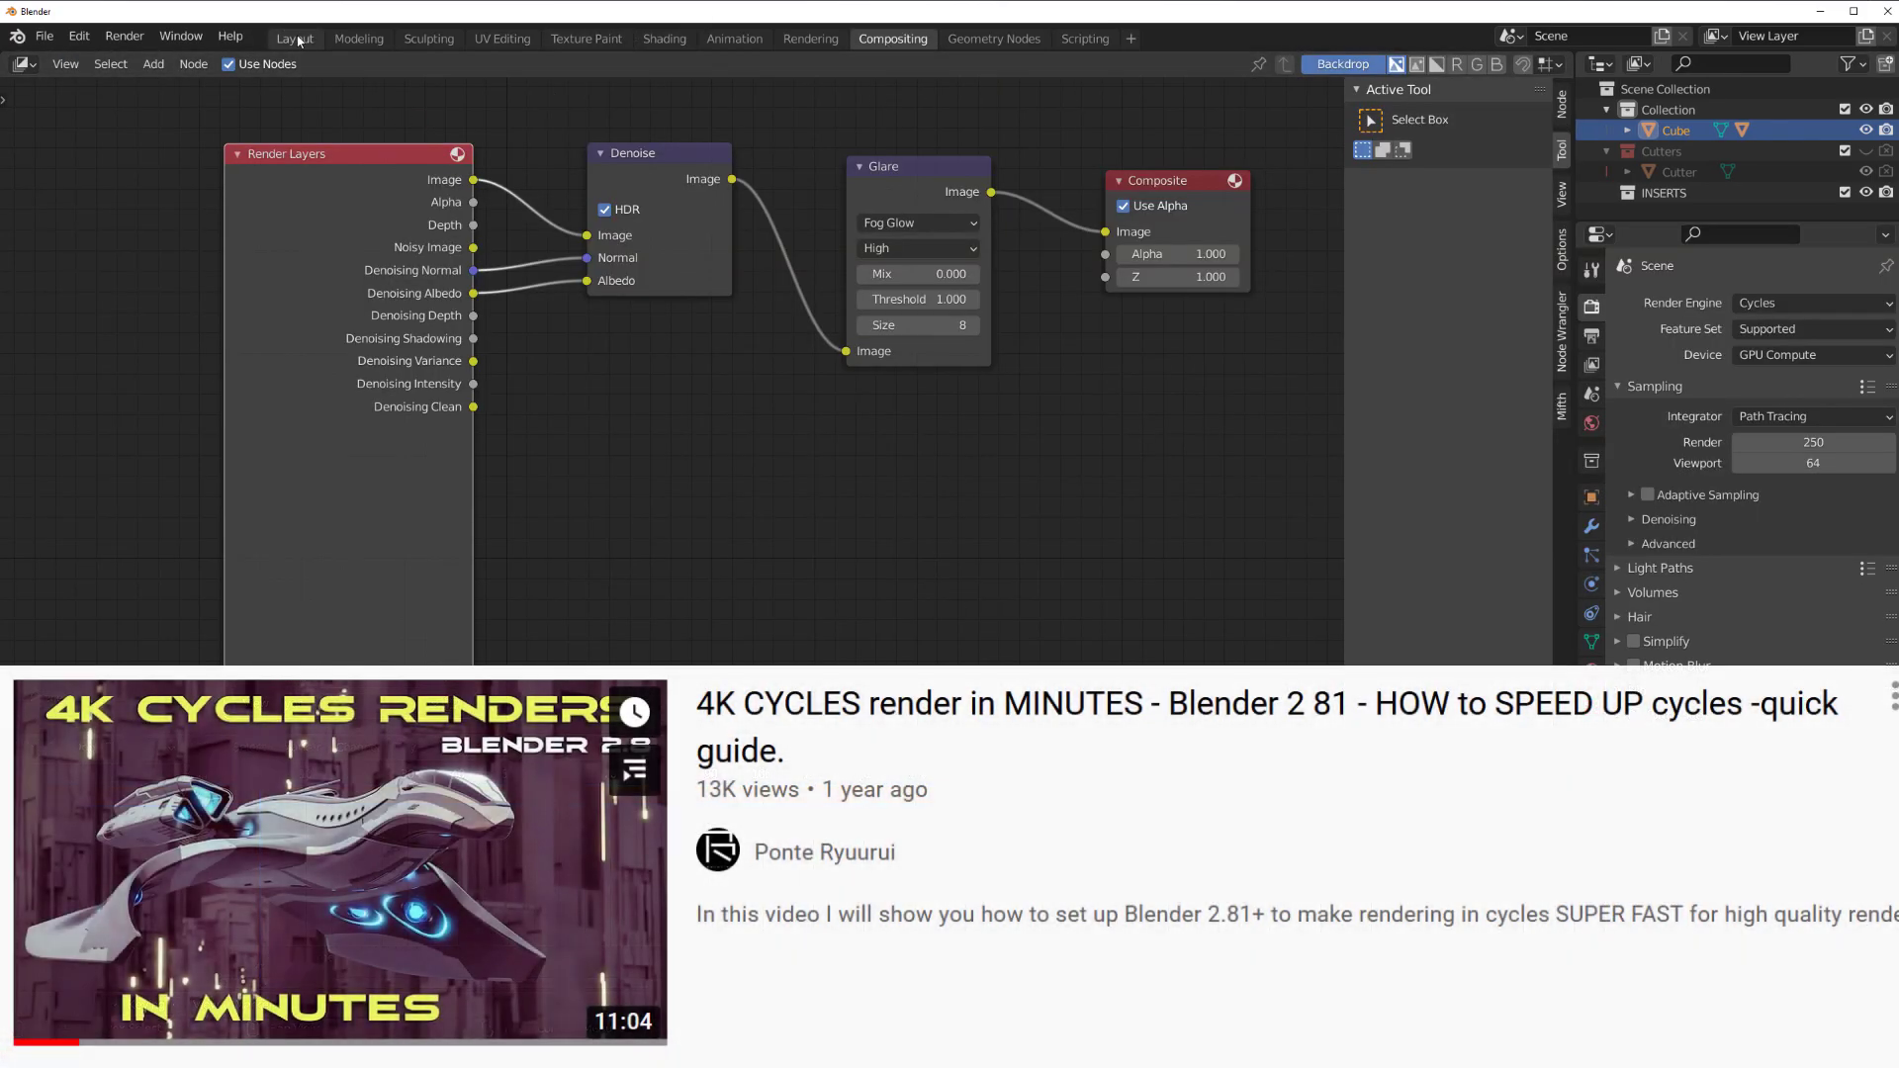
{"action": "left_click", "coordinate": [294, 37]}
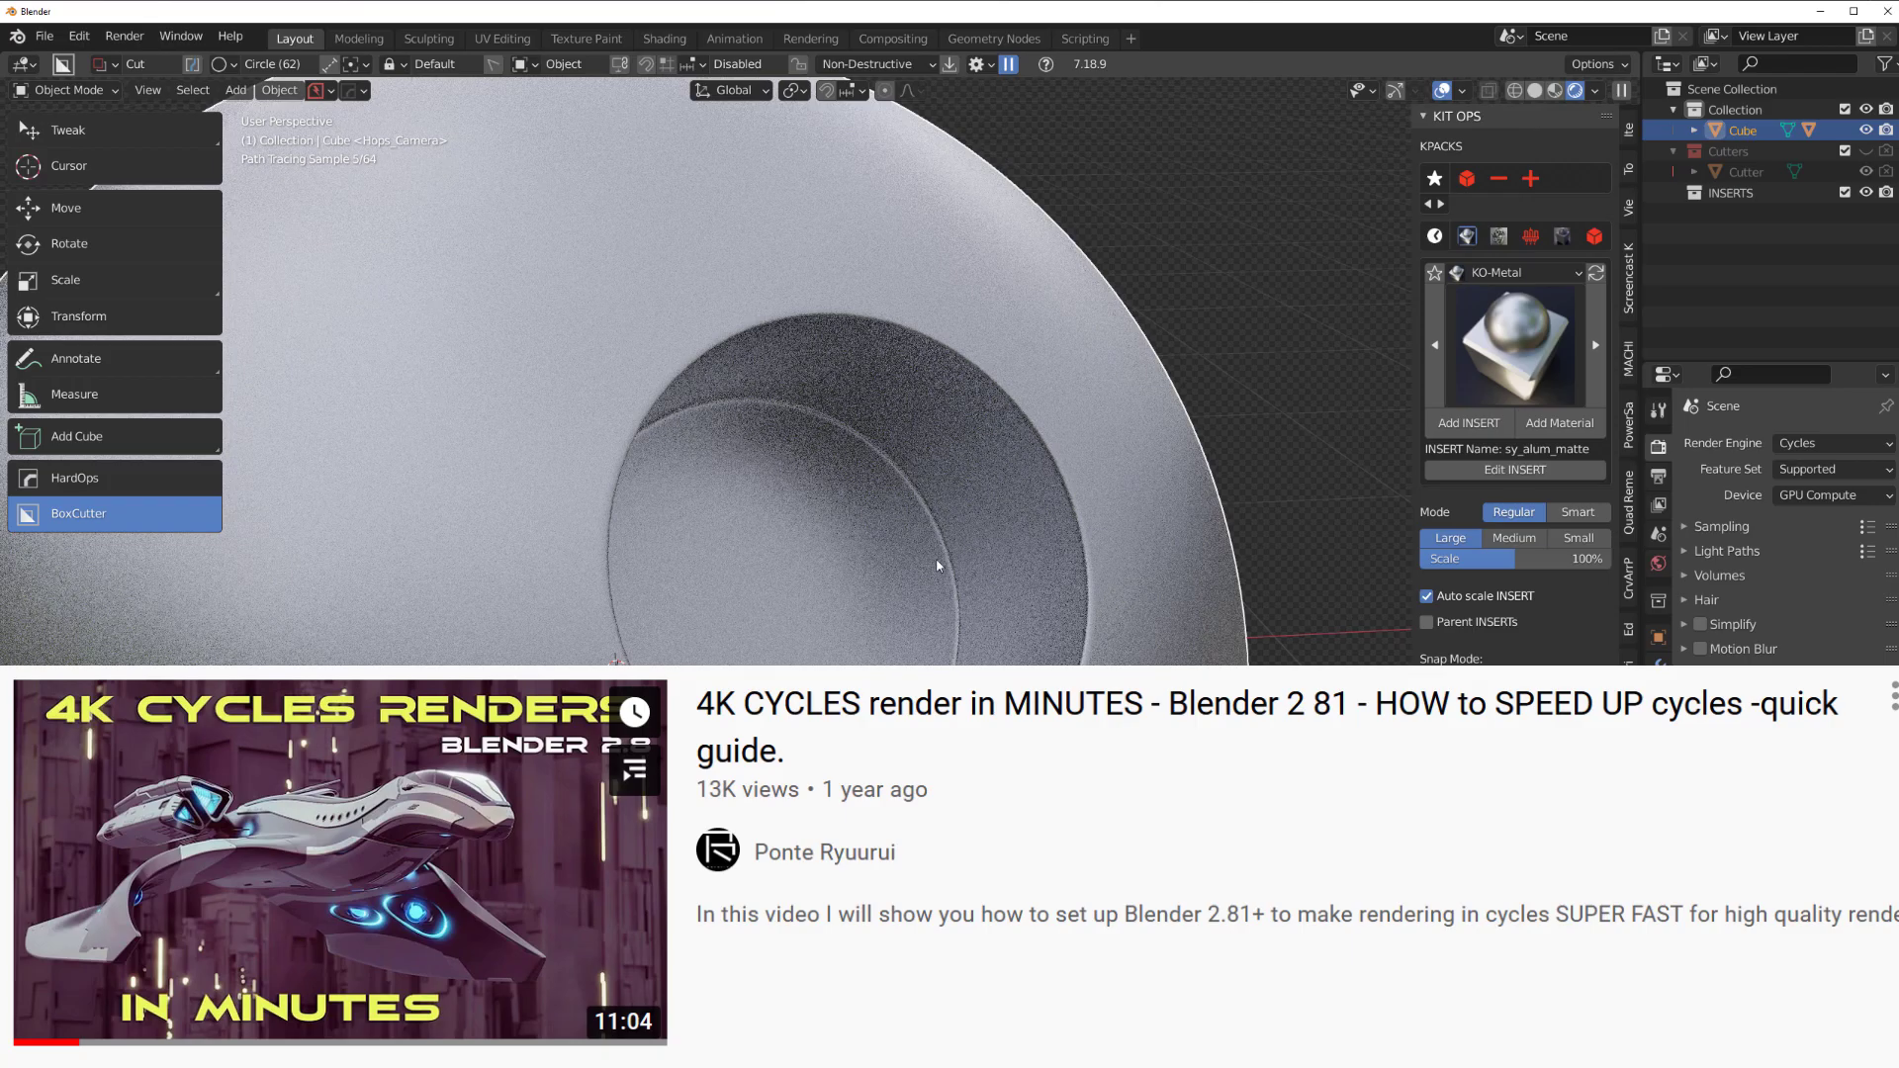
{"action": "scroll", "coordinate": [954, 569], "scroll_direction": "down", "scroll_amount": 1}
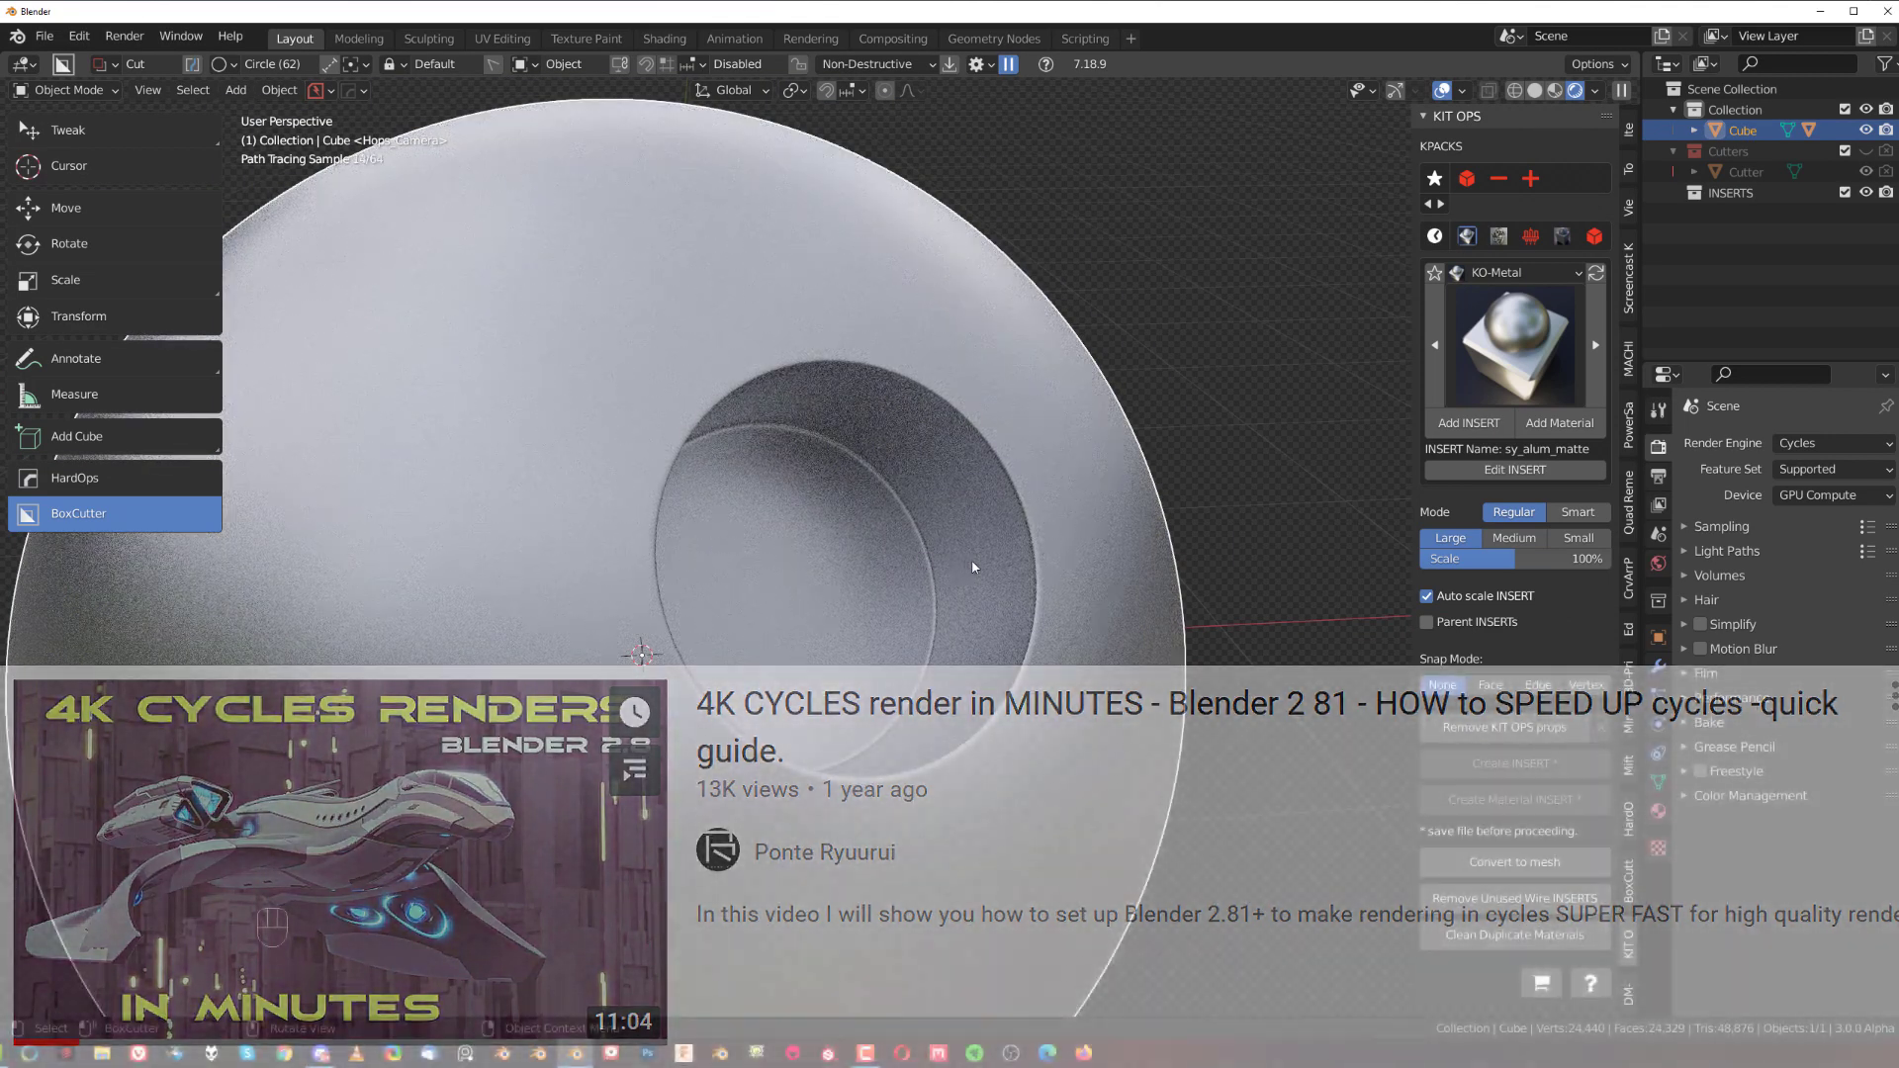
{"action": "scroll", "coordinate": [1019, 492], "scroll_direction": "up", "scroll_amount": 2}
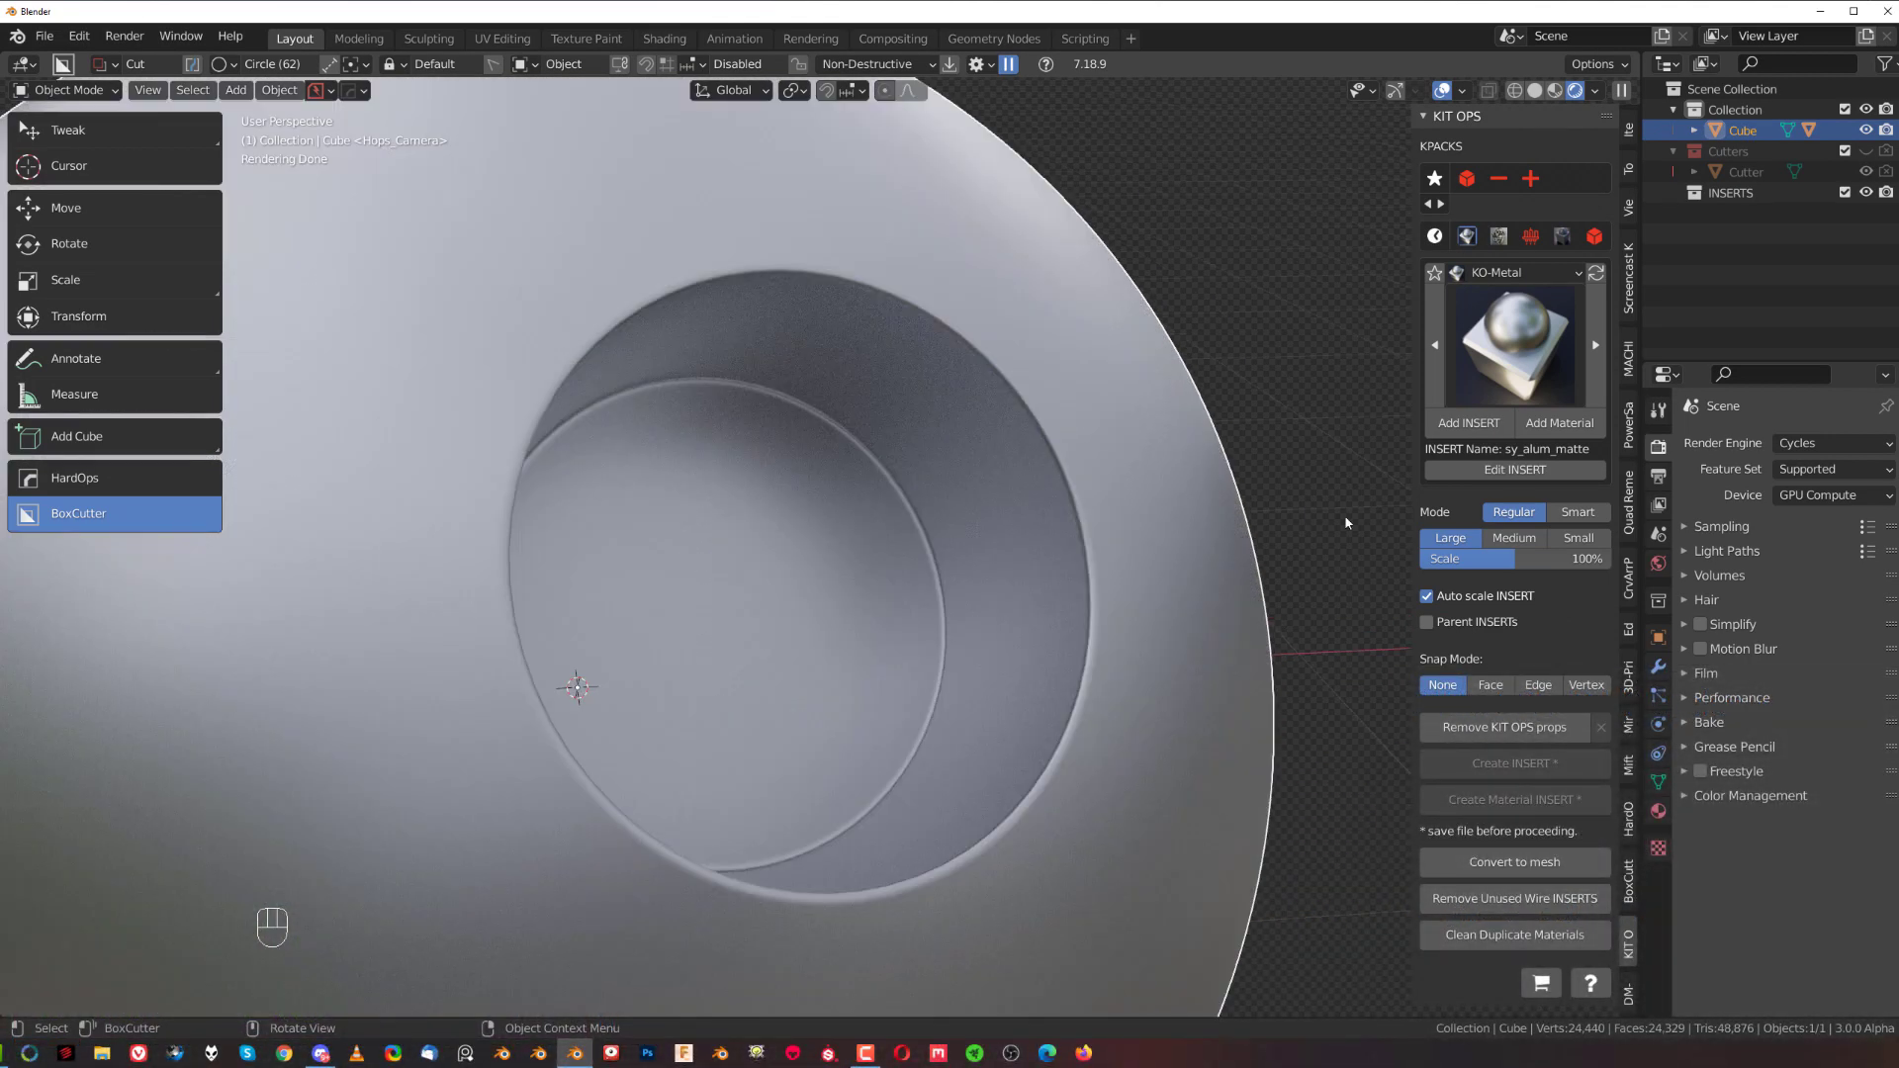